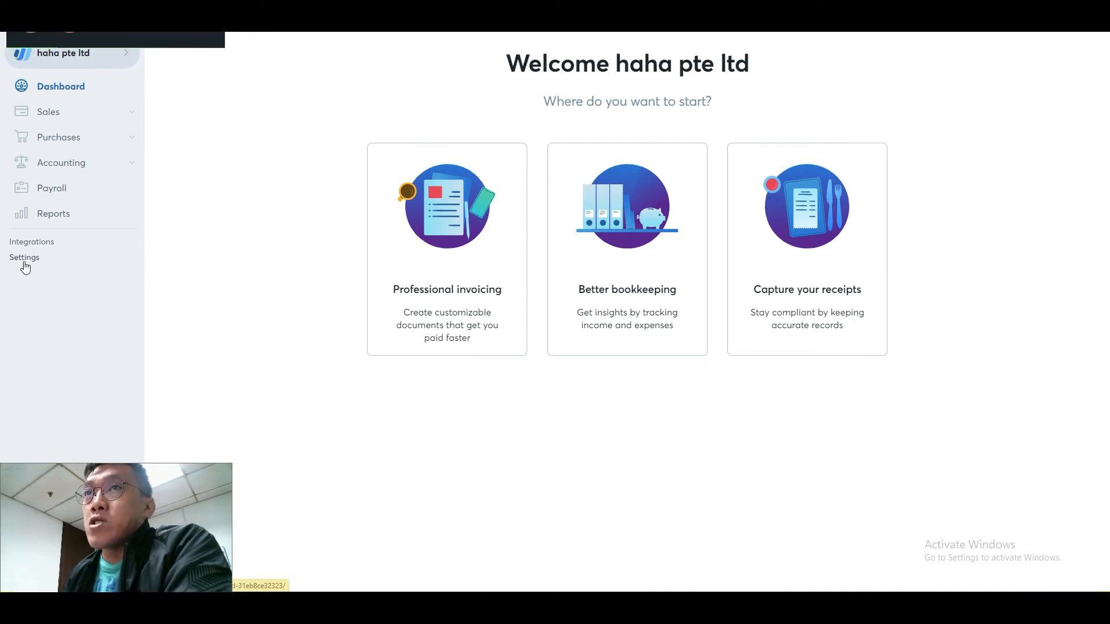
# Go to Settings from the sidebar, landing on the Users page for inviting new users.
pyautogui.click(20, 260)
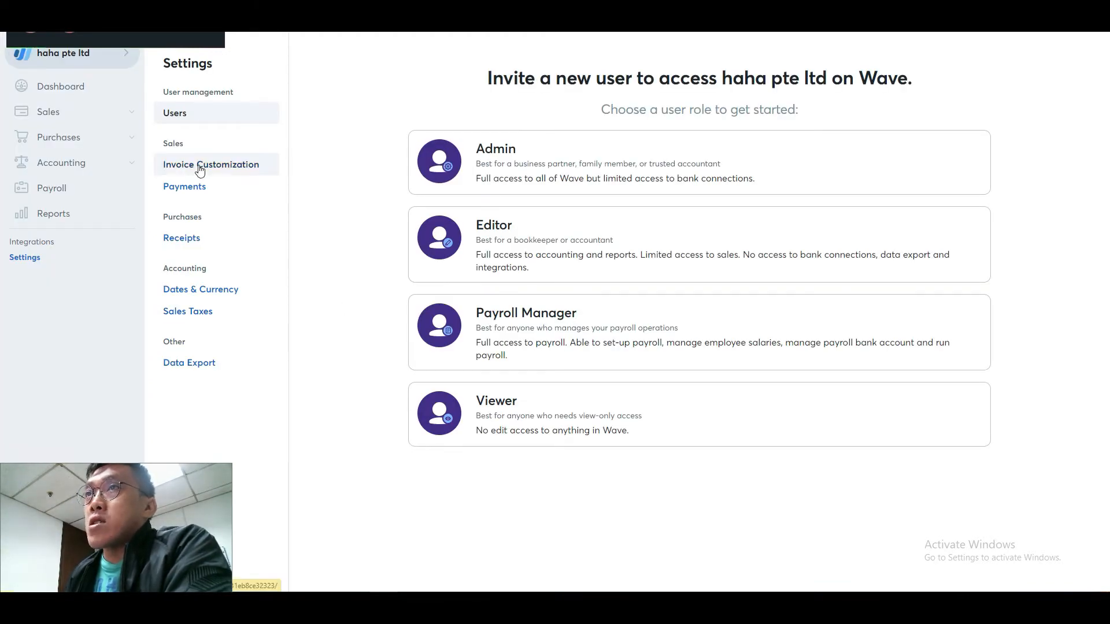
# Open Invoice Customization and preview the Contemporary template.
pyautogui.click(237, 177)
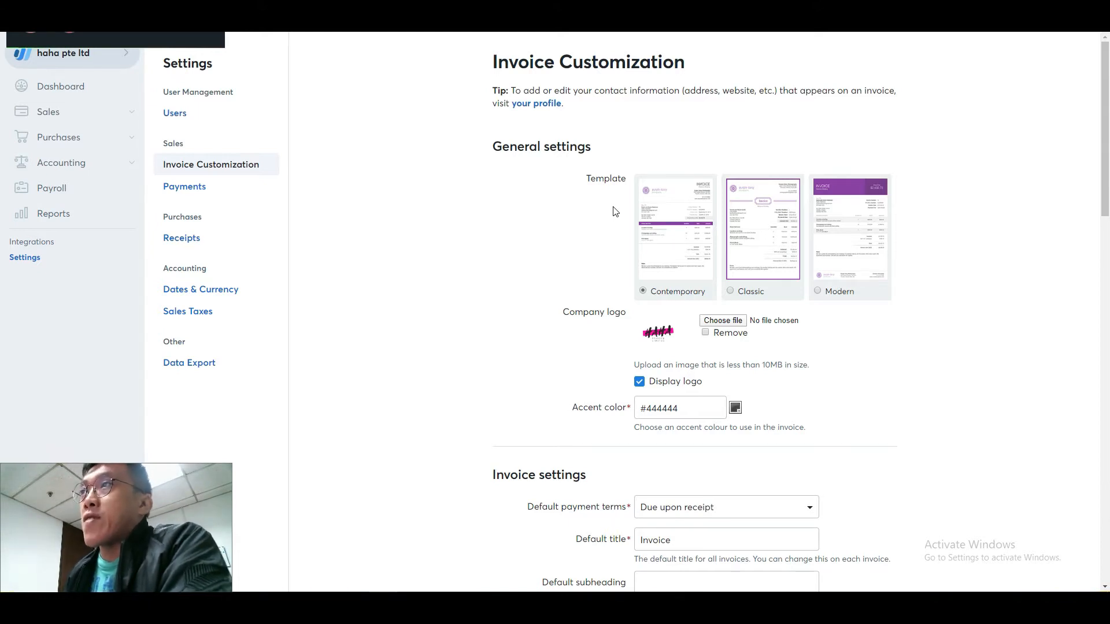
pyautogui.moveTo(669, 238)
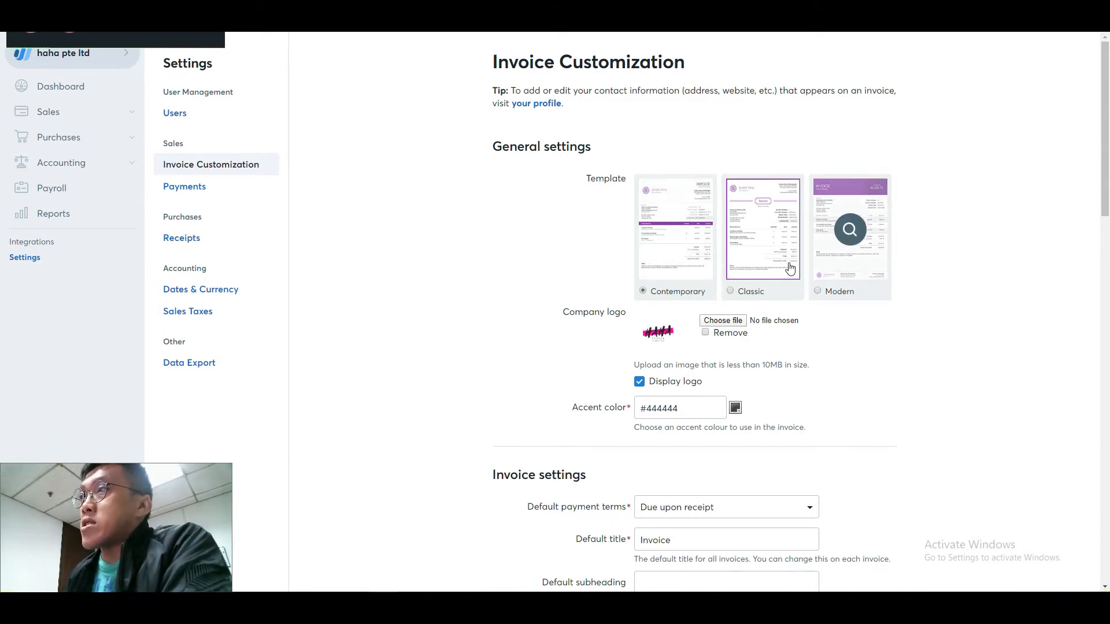
pyautogui.click(675, 231)
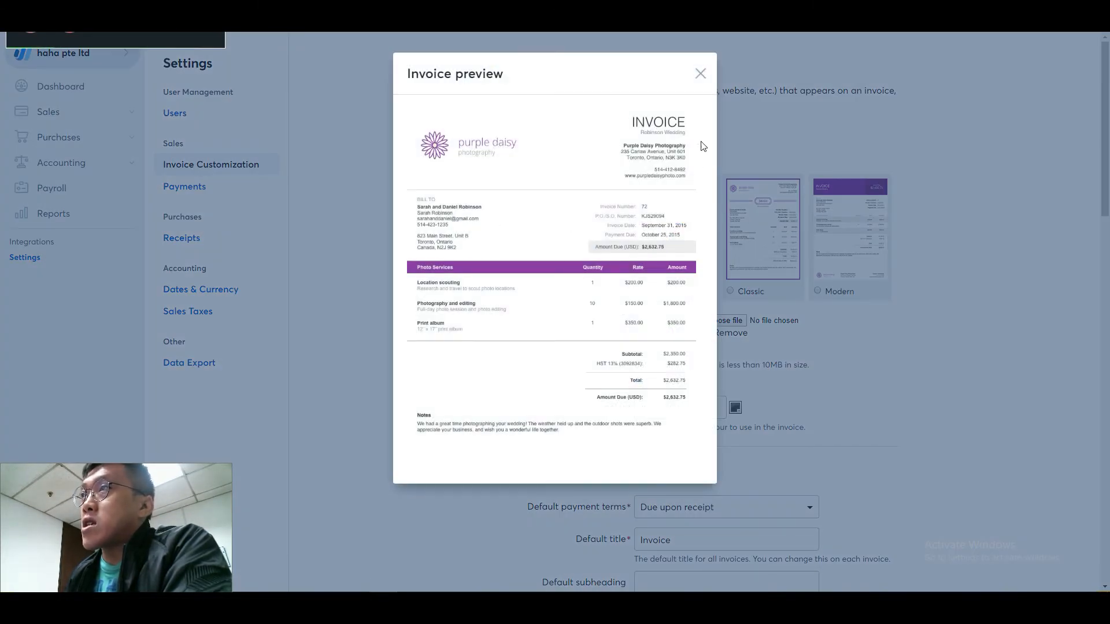
pyautogui.click(700, 73)
# Preview the Classic and Modern templates, then the Contemporary template again.
pyautogui.click(768, 238)
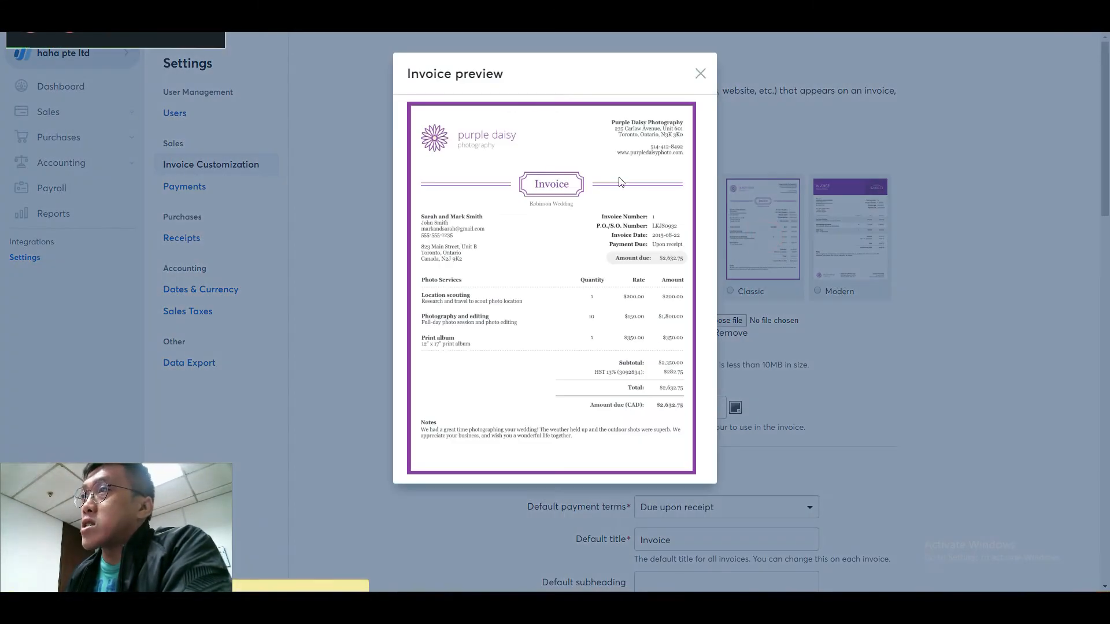
pyautogui.click(700, 73)
pyautogui.click(860, 225)
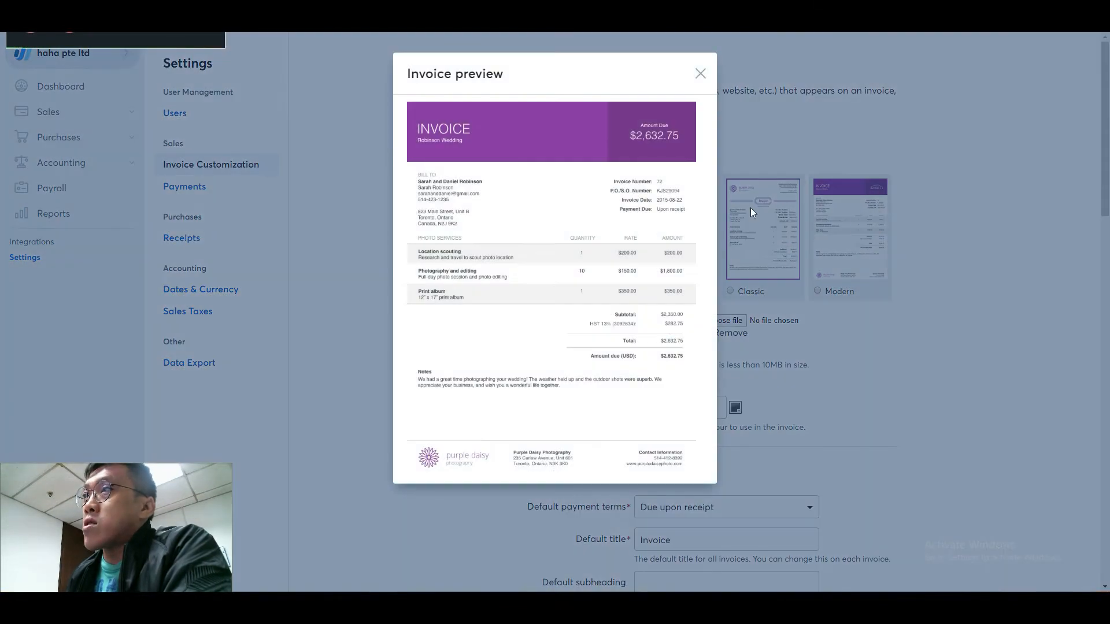
pyautogui.click(700, 74)
pyautogui.click(671, 227)
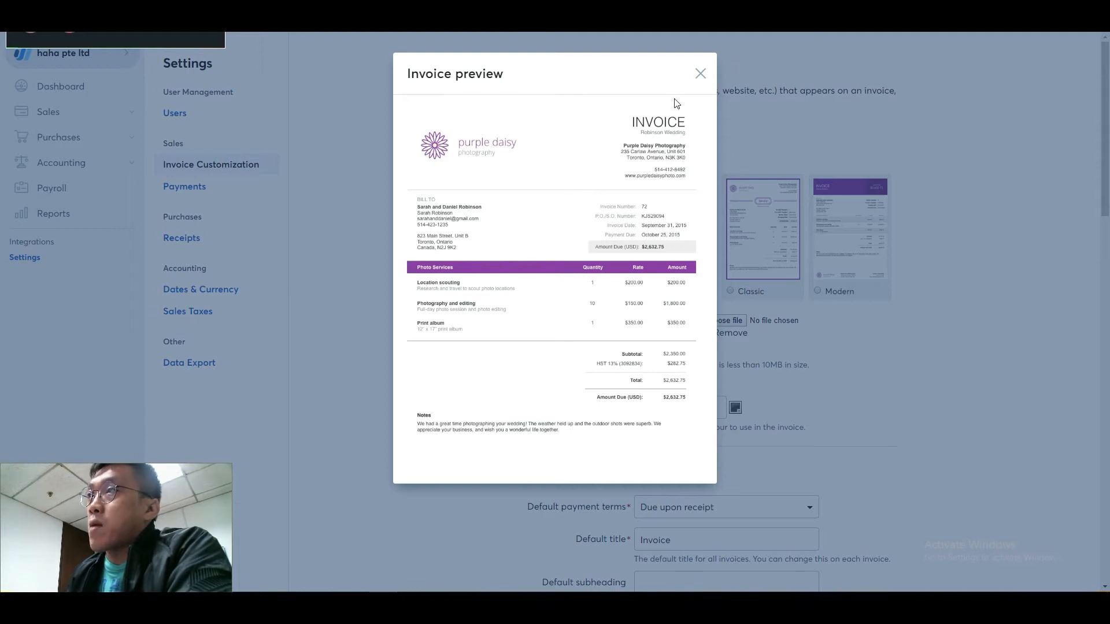
pyautogui.click(700, 75)
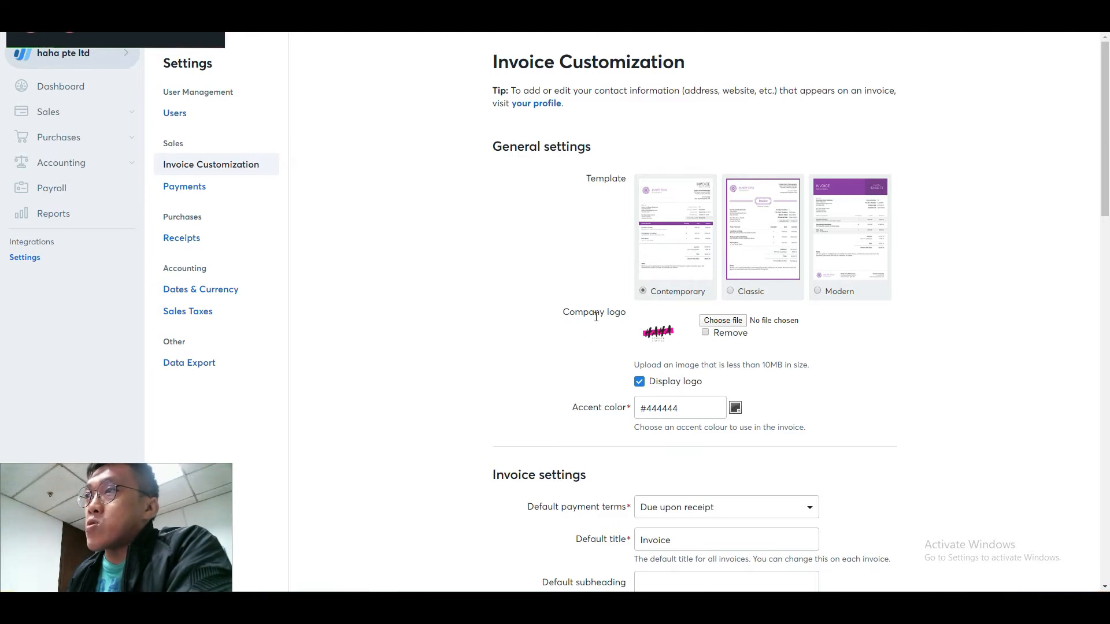
# Upload the blue and yellow pets logo PNG and darken the accent colour to #0a0a0a.
pyautogui.click(721, 321)
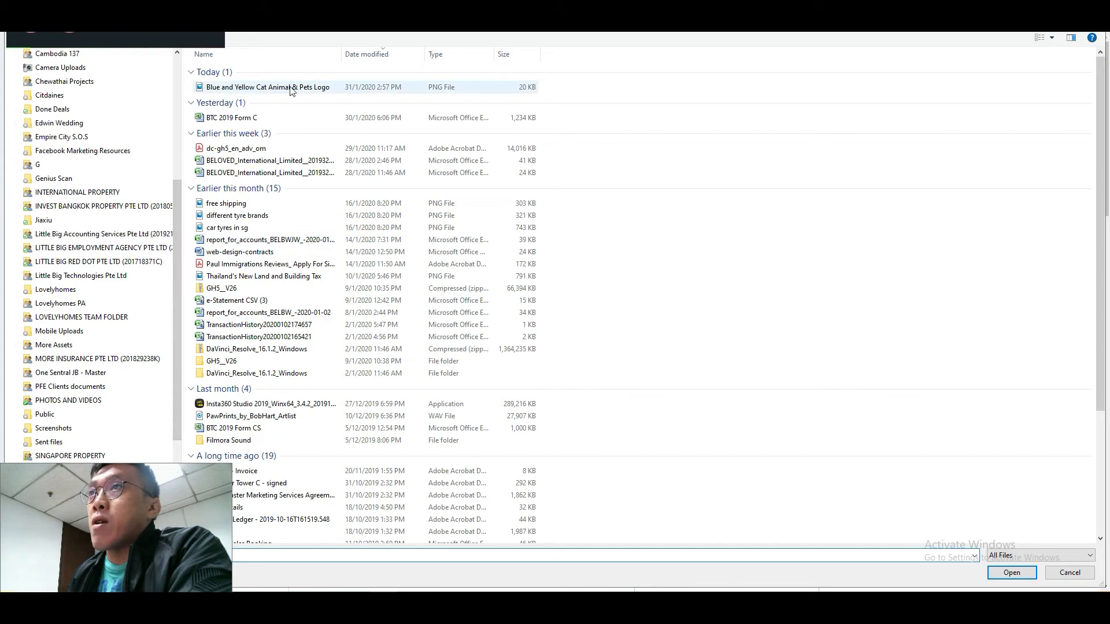
pyautogui.doubleClick(220, 88)
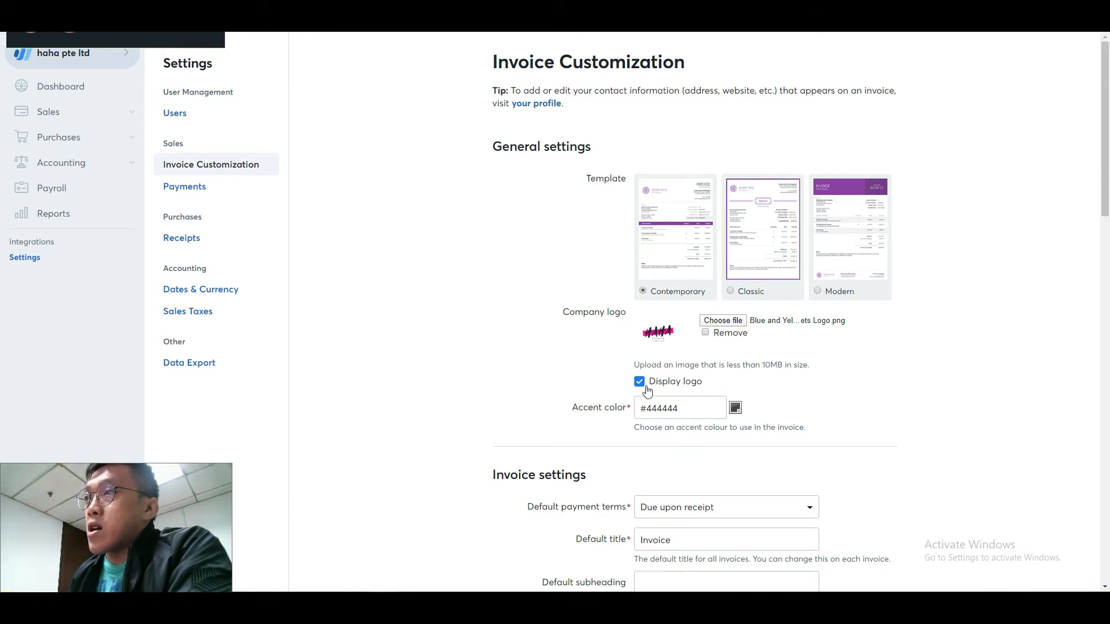
pyautogui.click(685, 410)
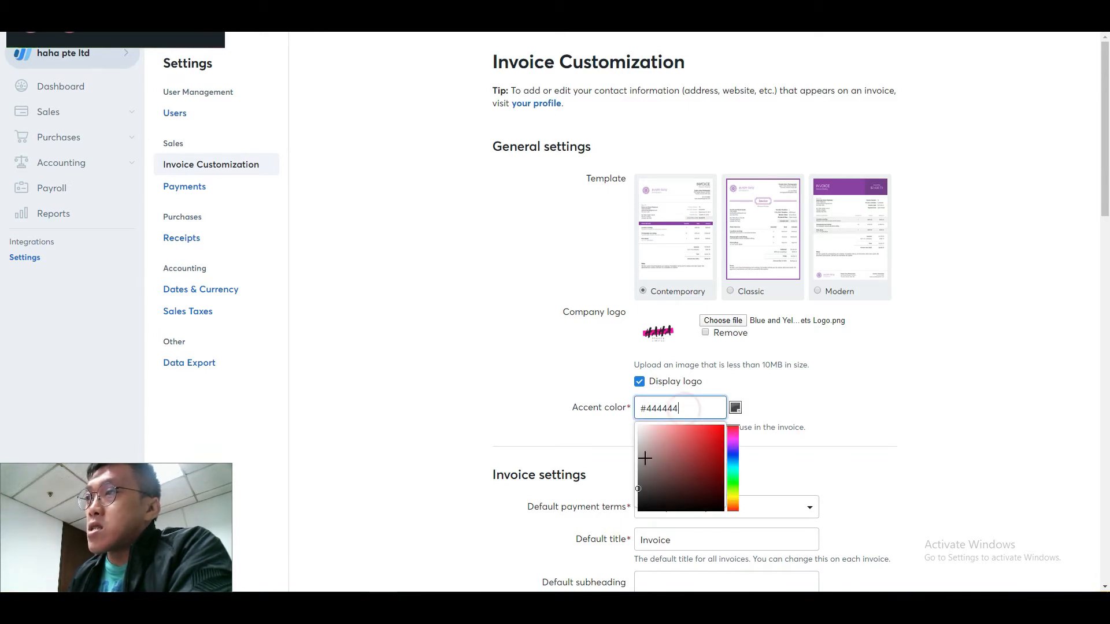
pyautogui.moveTo(640, 488)
pyautogui.mouseDown()
pyautogui.moveTo(706, 498)
pyautogui.moveTo(706, 507)
pyautogui.moveTo(638, 492)
pyautogui.moveTo(639, 508)
pyautogui.mouseUp()
pyautogui.click(456, 390)
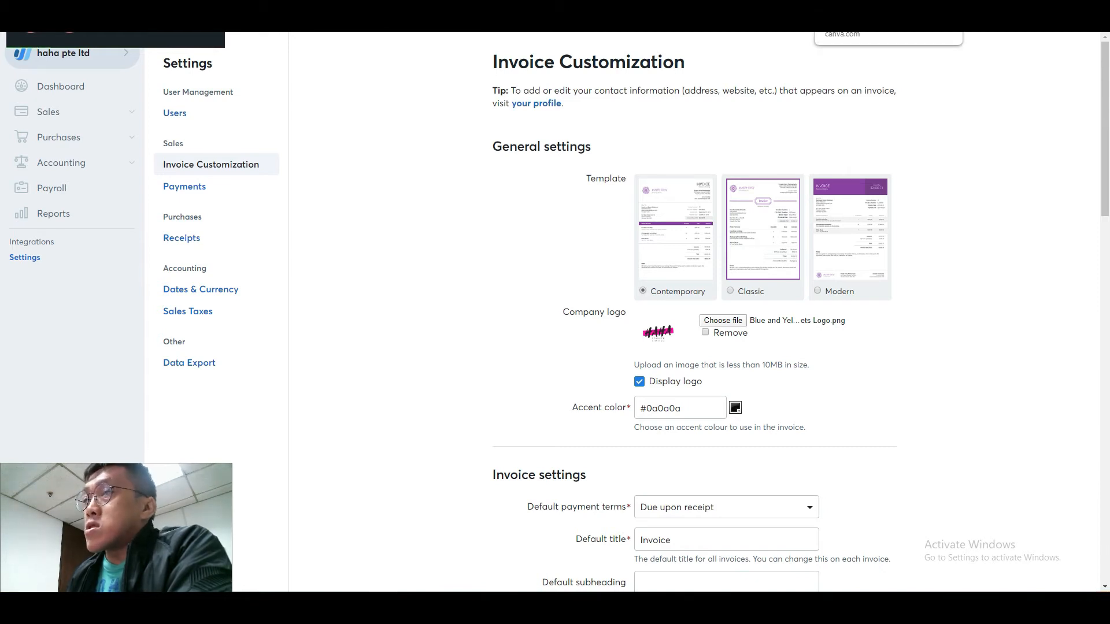
pyautogui.click(855, 5)
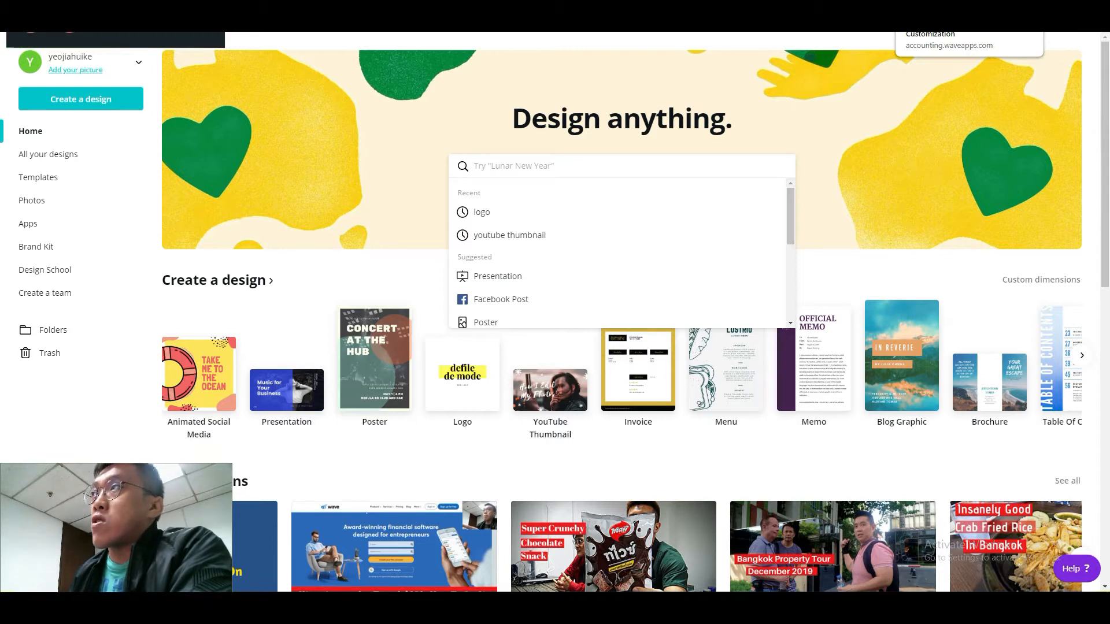
pyautogui.click(937, 9)
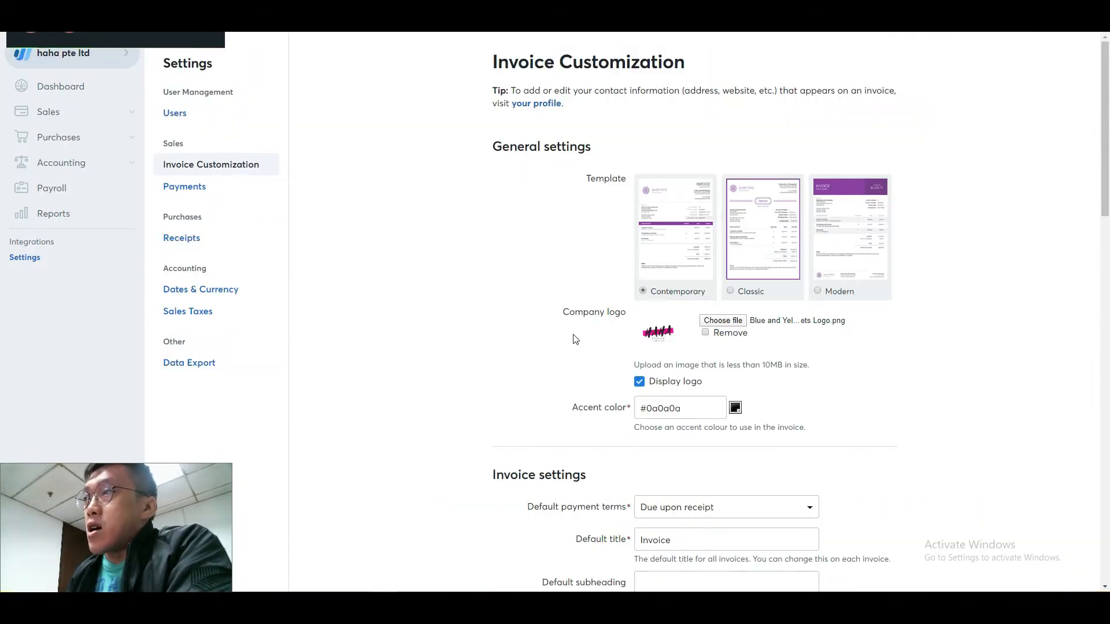
# Keep default payment terms at Due upon receipt and preview the Contemporary template.
pyautogui.scroll(-5, 472, 298)
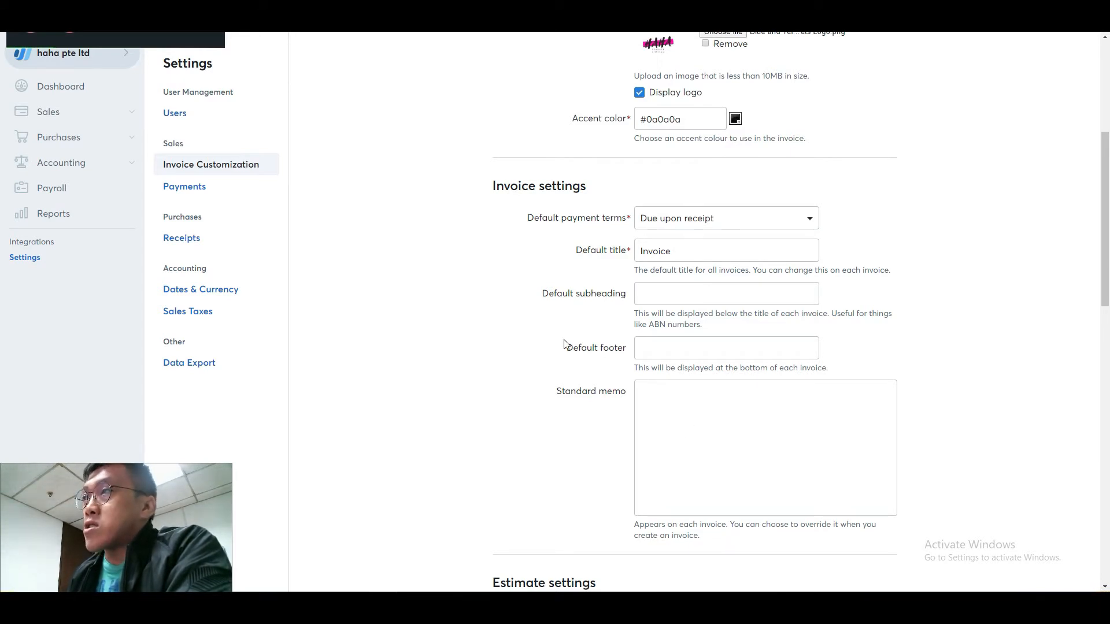
pyautogui.click(728, 218)
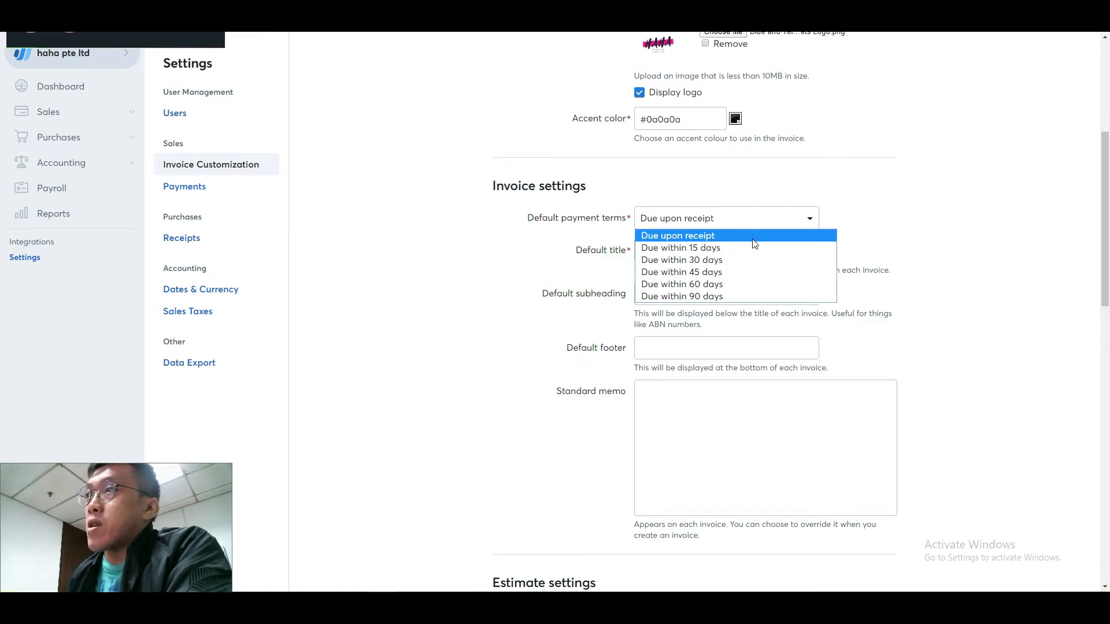
pyautogui.click(753, 238)
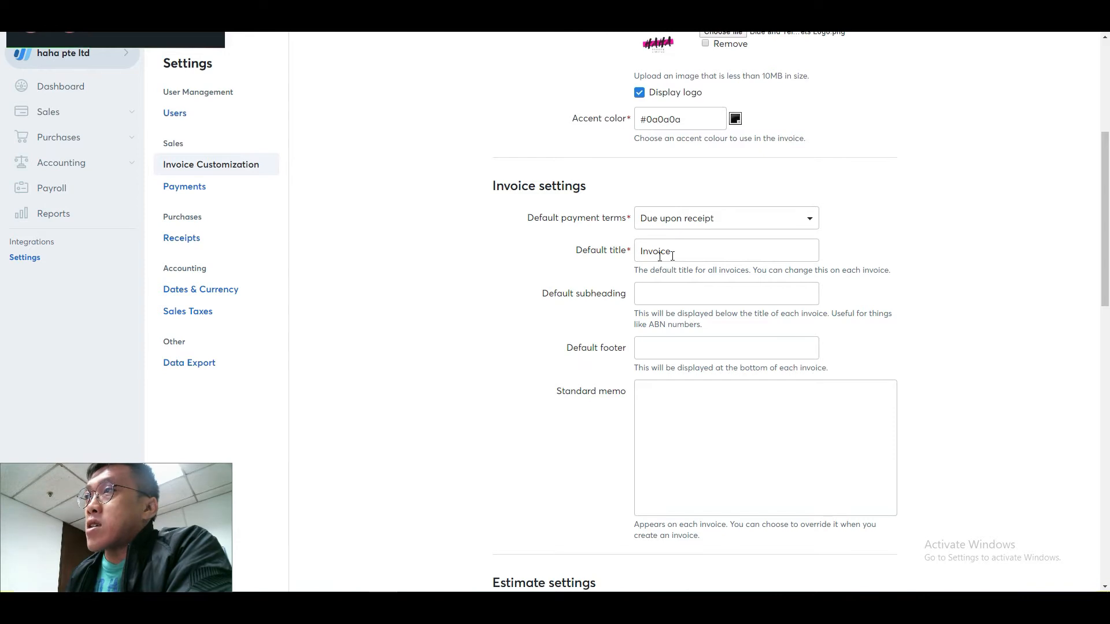
pyautogui.scroll(5, 628, 282)
pyautogui.click(672, 210)
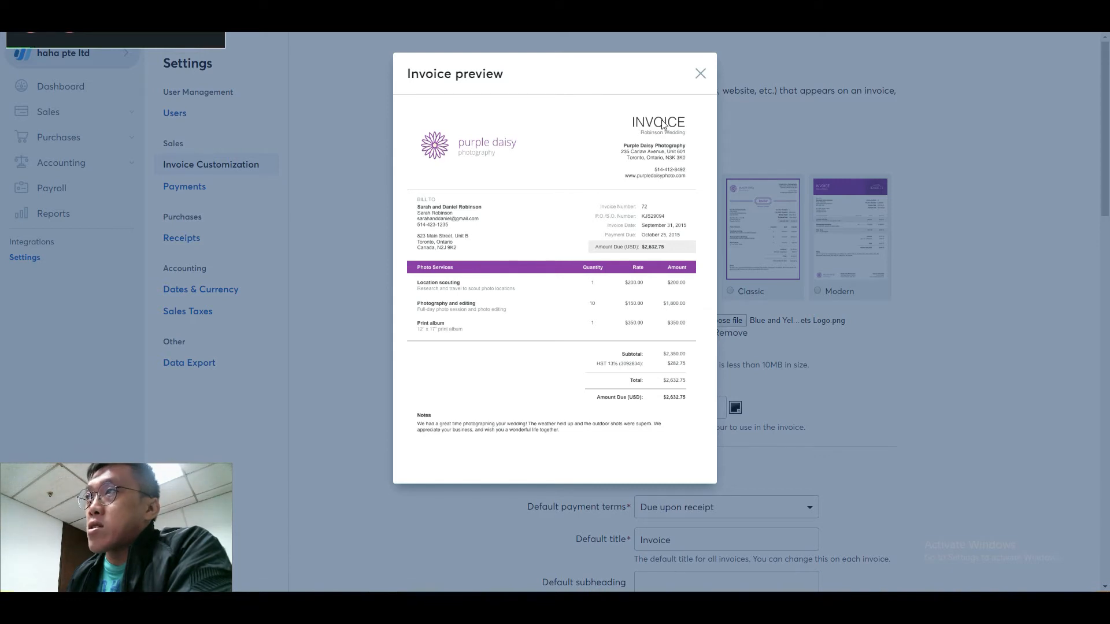
pyautogui.click(699, 74)
# Autofill the default subheading with the company registration number and check it in the Contemporary preview.
pyautogui.scroll(-5, 594, 231)
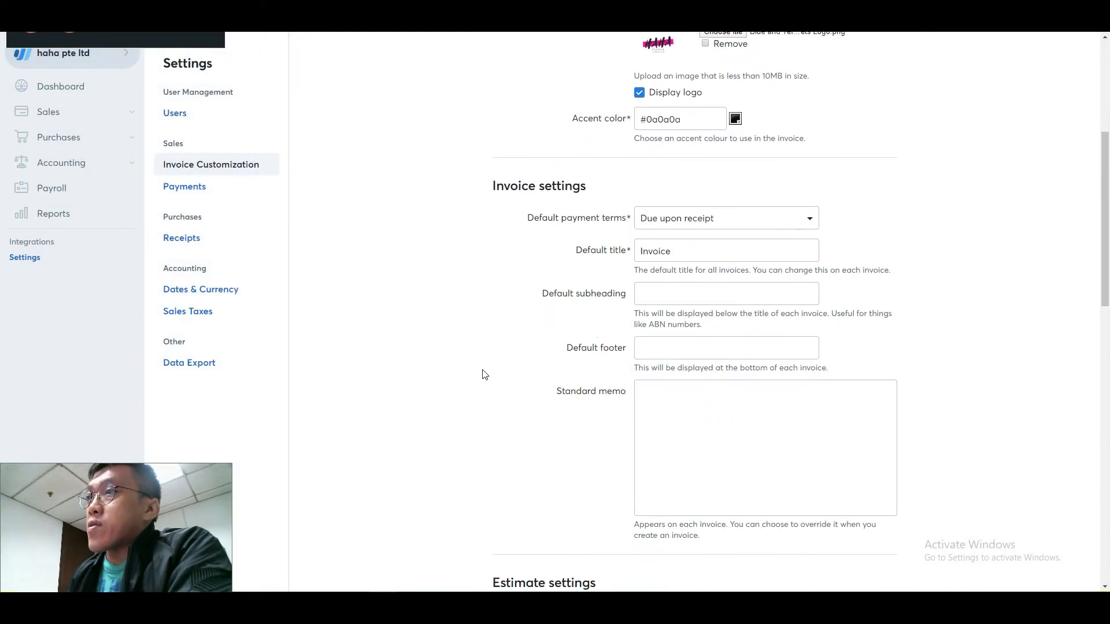
pyautogui.click(666, 300)
pyautogui.click(673, 342)
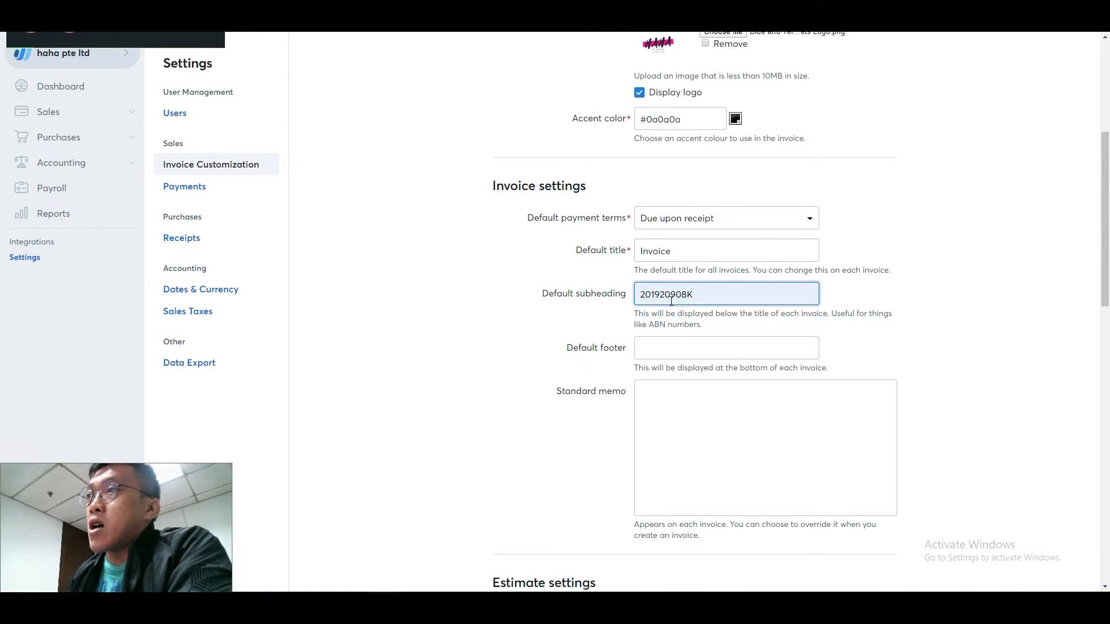
pyautogui.scroll(5, 671, 303)
pyautogui.click(664, 226)
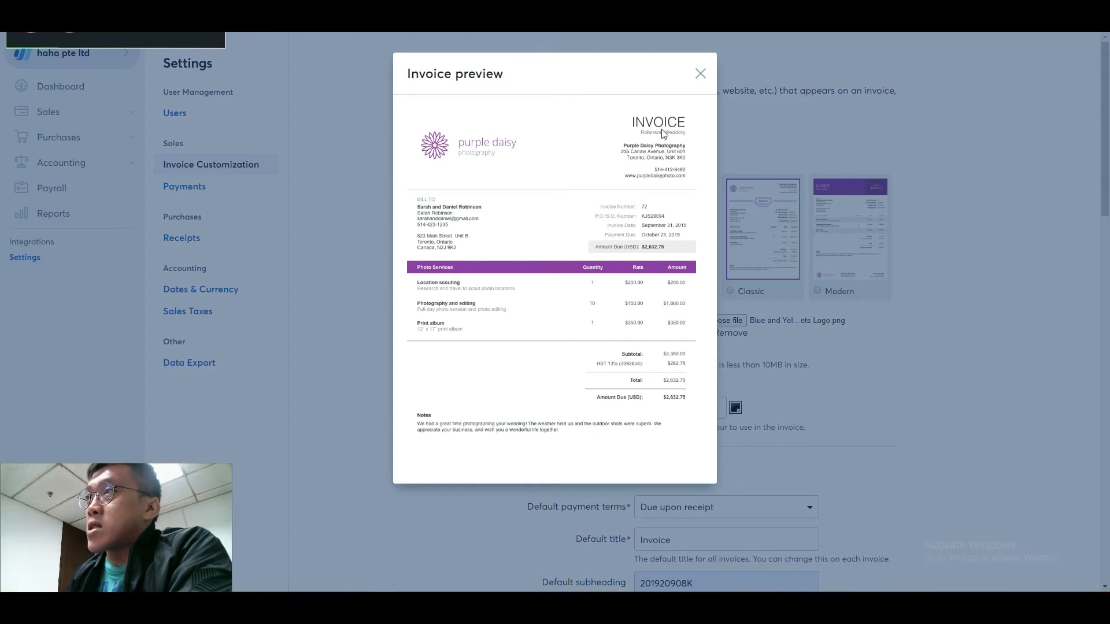
pyautogui.click(702, 74)
pyautogui.scroll(-4, 511, 433)
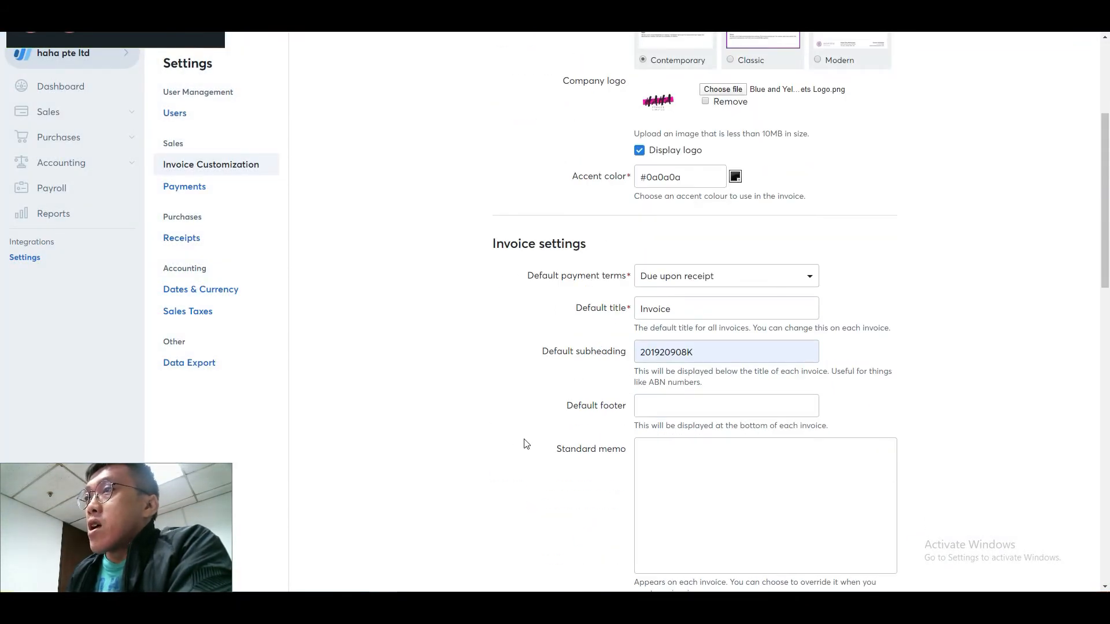
pyautogui.scroll(4, 649, 478)
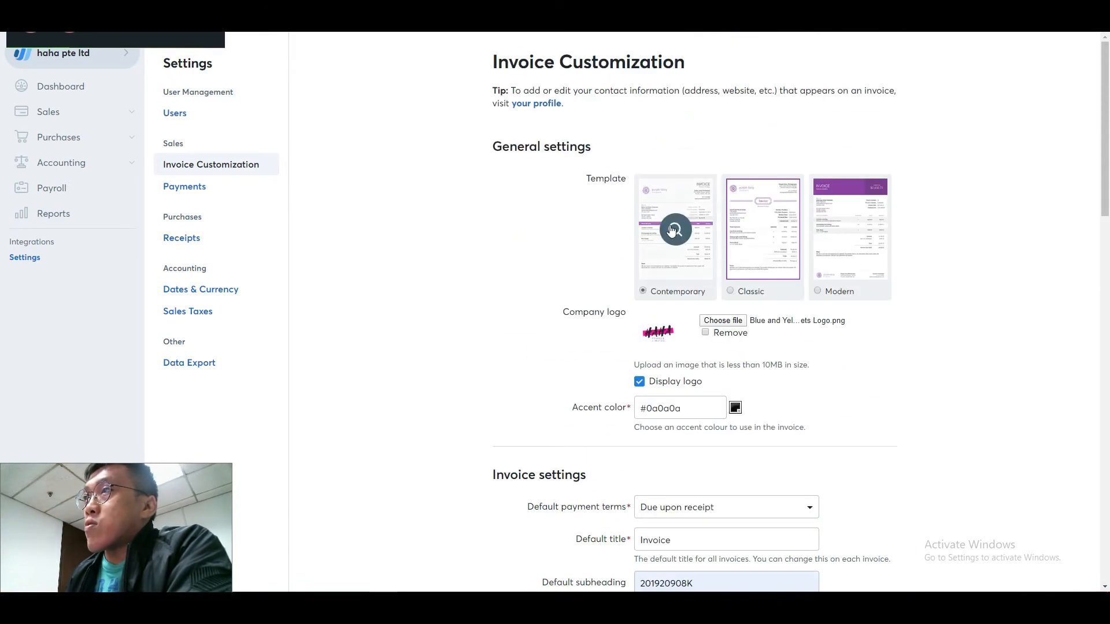
pyautogui.click(672, 217)
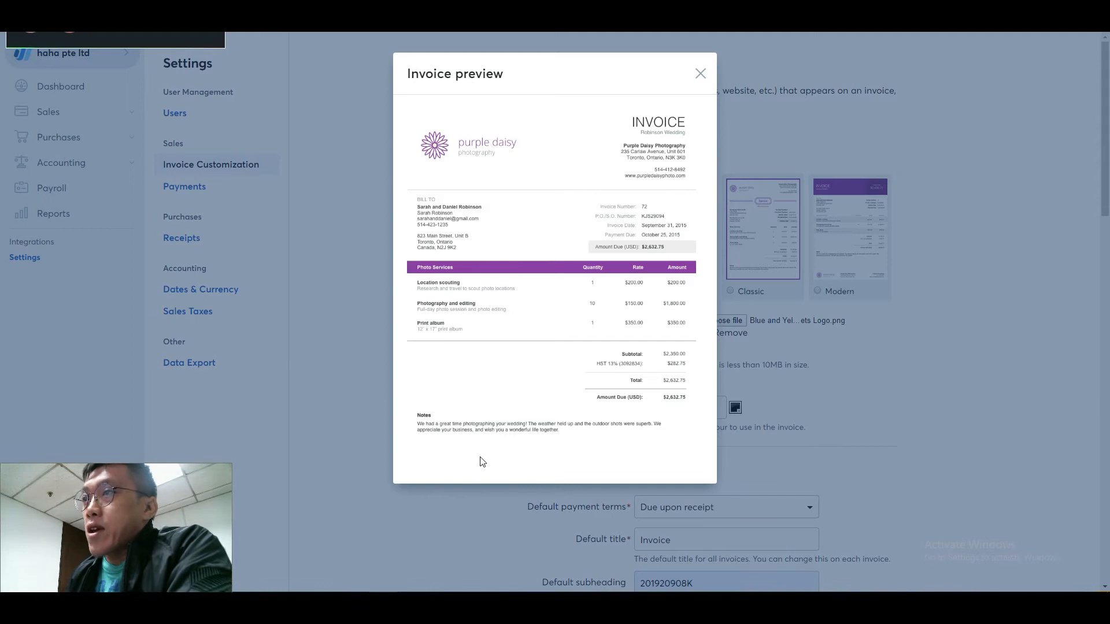
pyautogui.click(699, 74)
pyautogui.scroll(-3, 505, 365)
# Enter 'Thank you for your business!' as the default invoice footer.
pyautogui.click(651, 402)
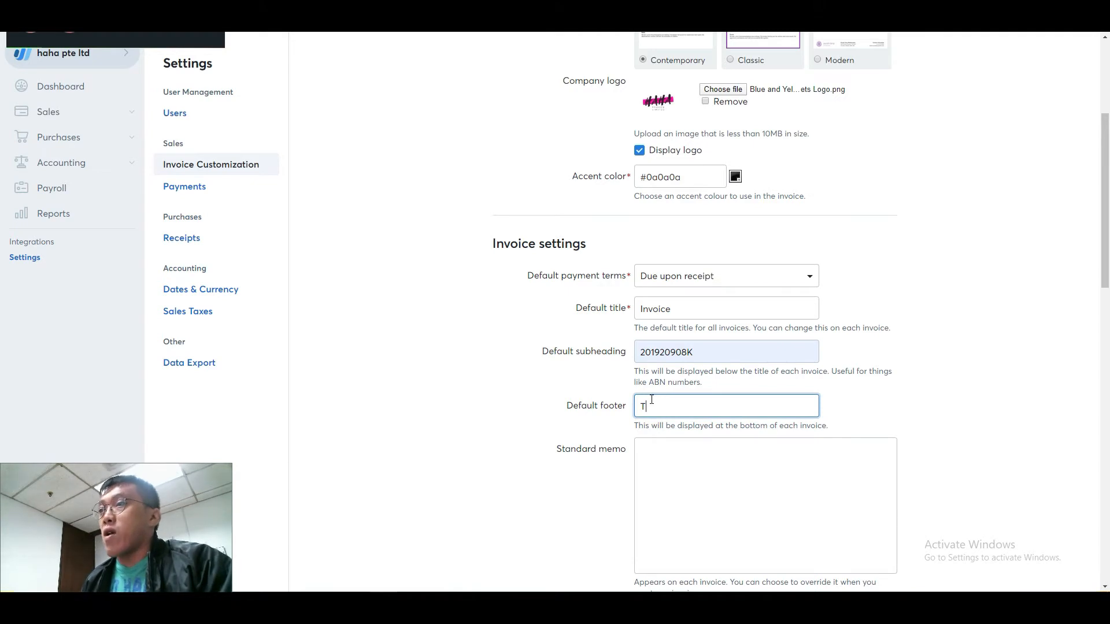
pyautogui.write('Thank you for your b')
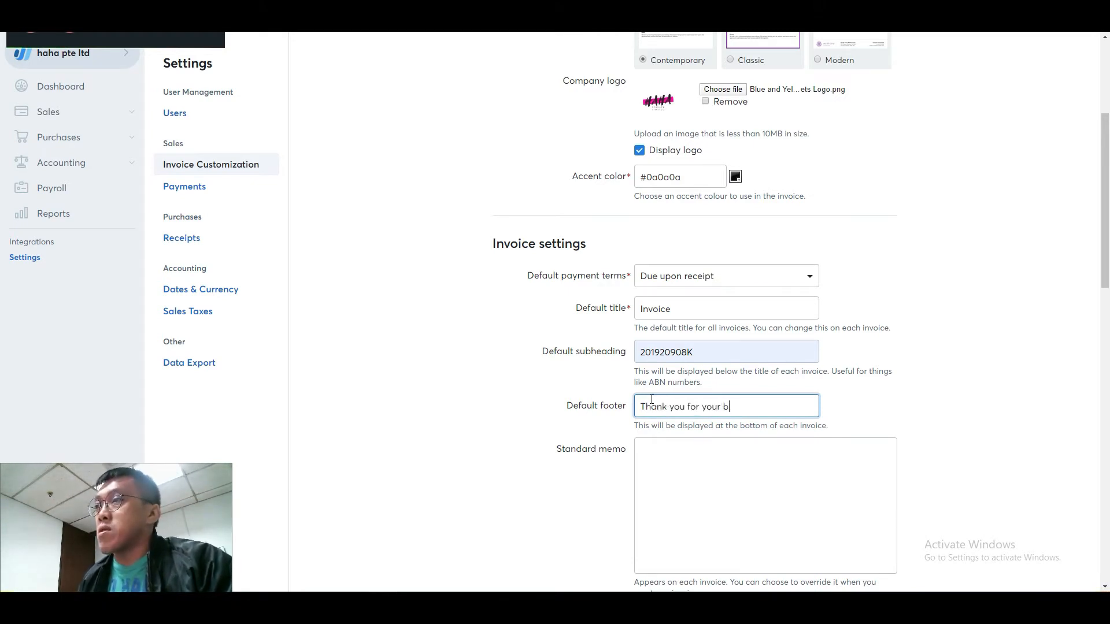
pyautogui.write('usiness!')
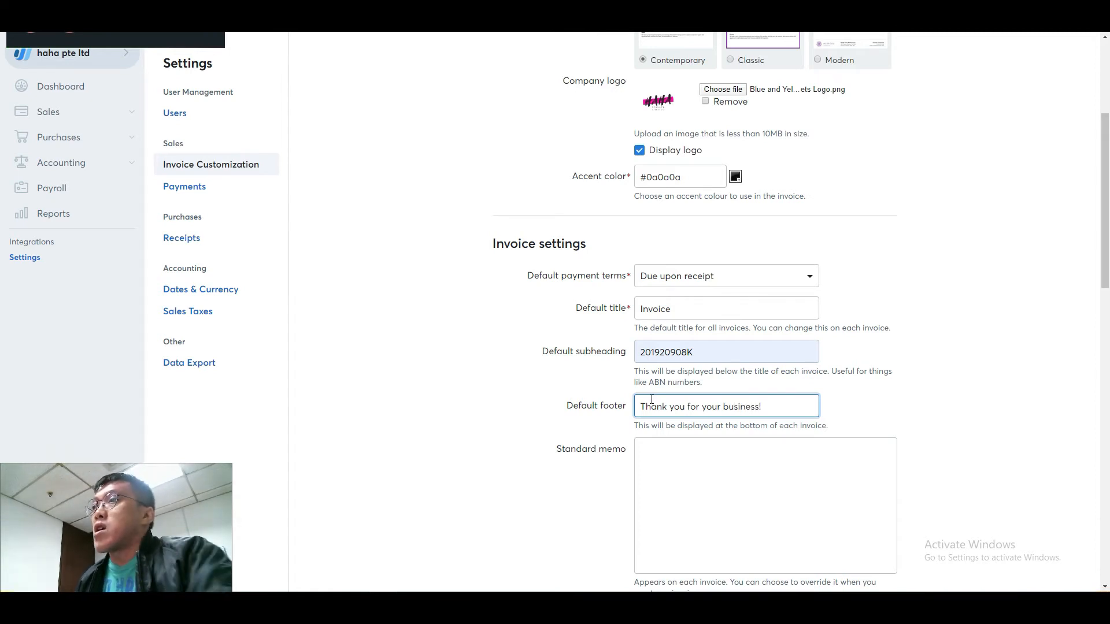
pyautogui.click(429, 451)
pyautogui.scroll(-1, 581, 415)
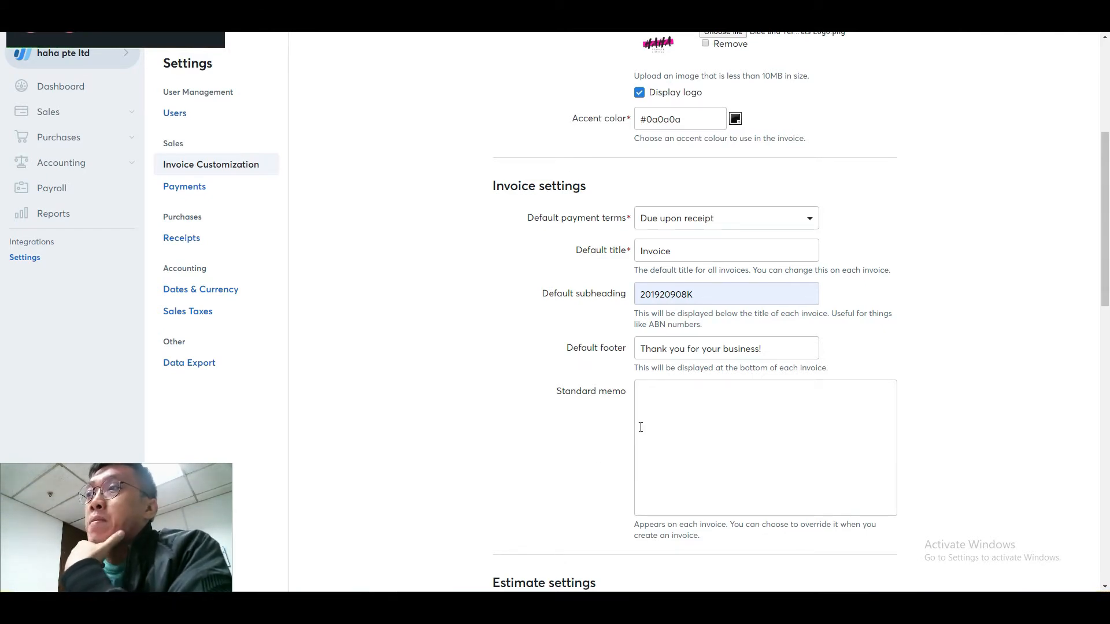
# Preview the Contemporary template showing the new footer.
pyautogui.scroll(5, 641, 427)
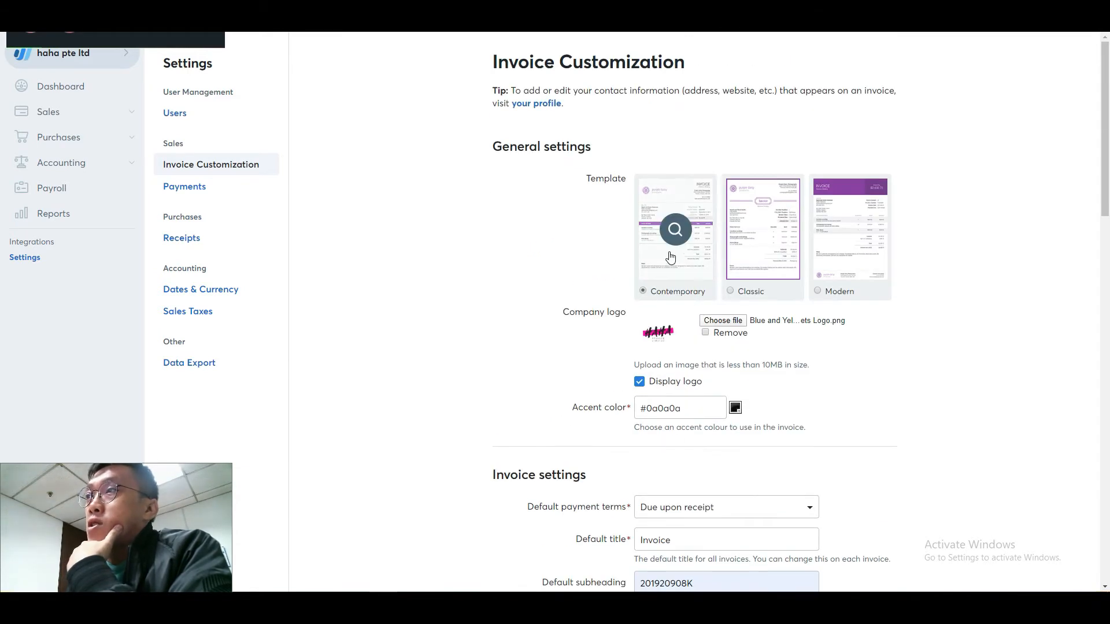
pyautogui.click(671, 246)
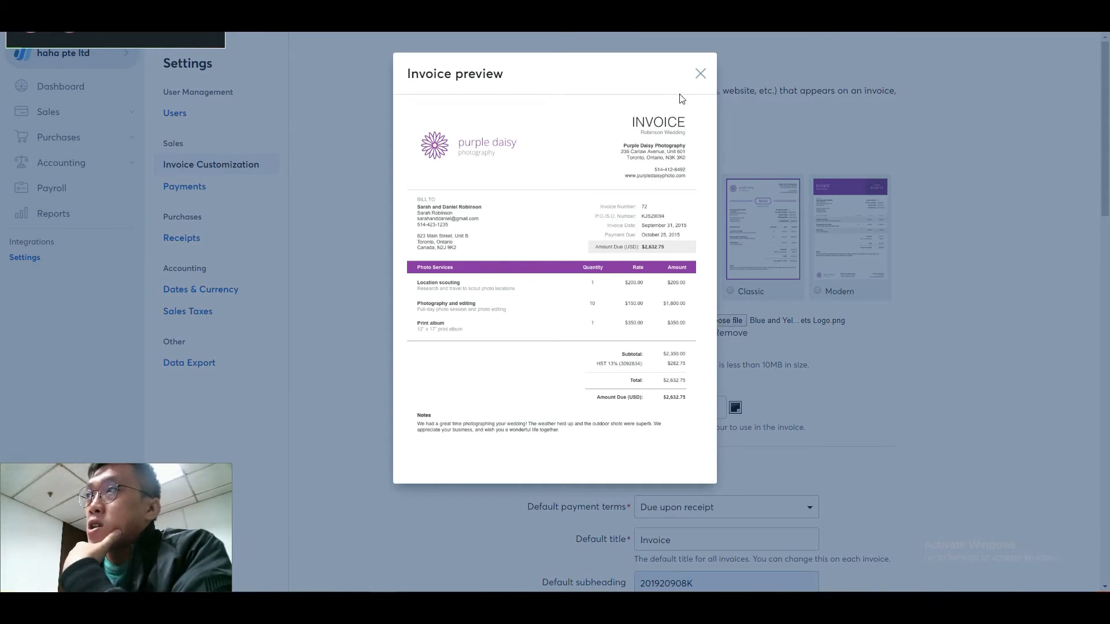
pyautogui.click(699, 73)
# Write the memo '1. Payment terms 2. How to pay' with bank account, 'cheque was written to?' and 'pay now' lines.
pyautogui.scroll(-4, 445, 399)
pyautogui.click(658, 485)
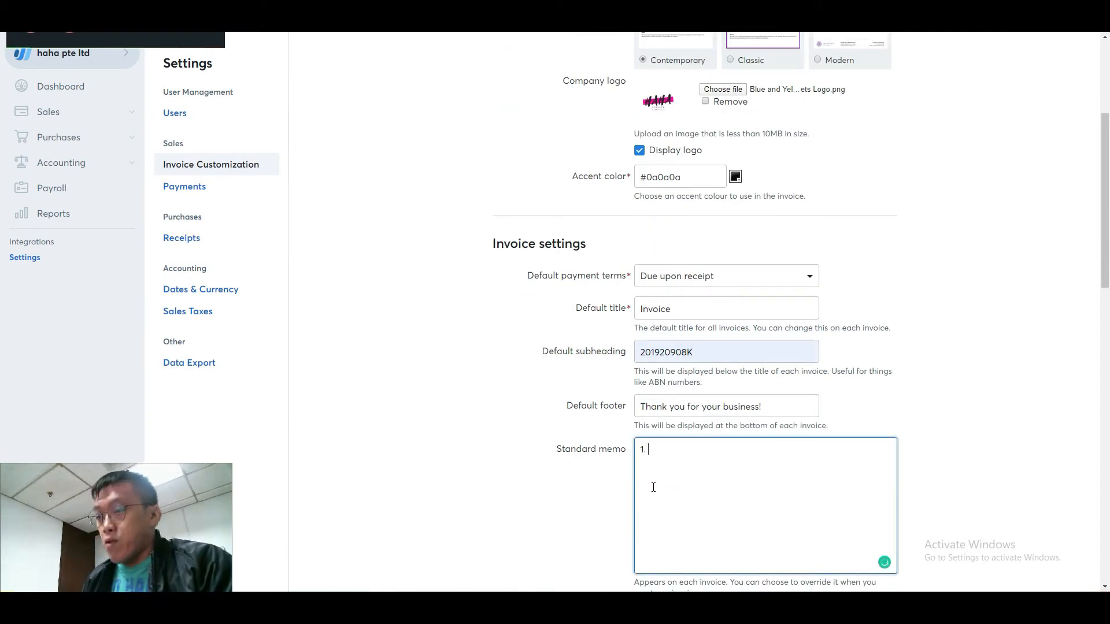
pyautogui.write('1. Payment terms')
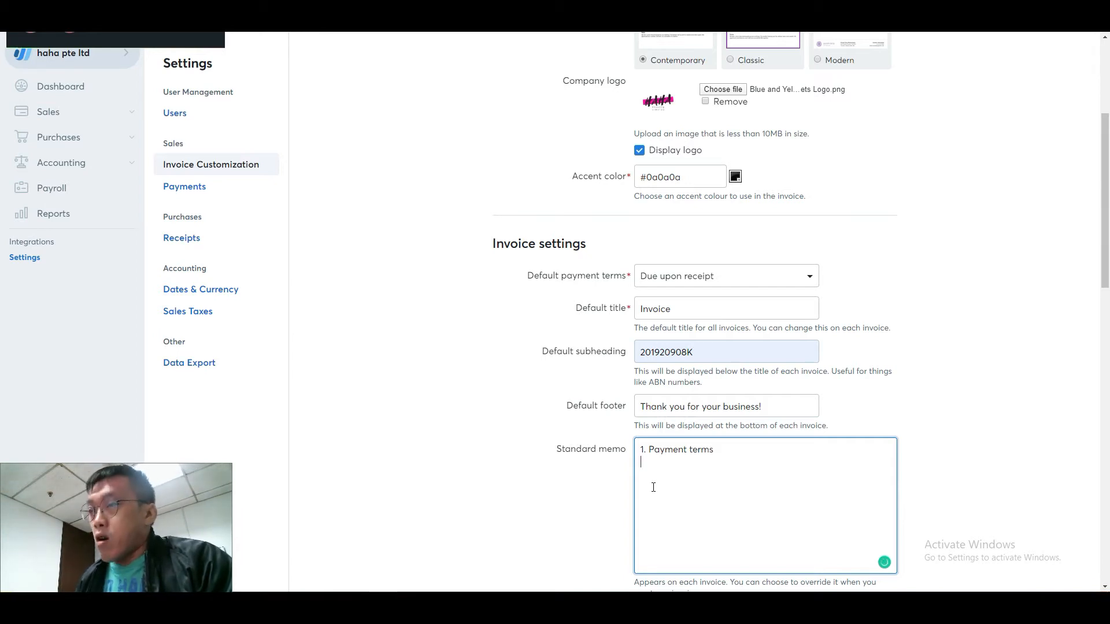
pyautogui.write(' 2. How to pay?')
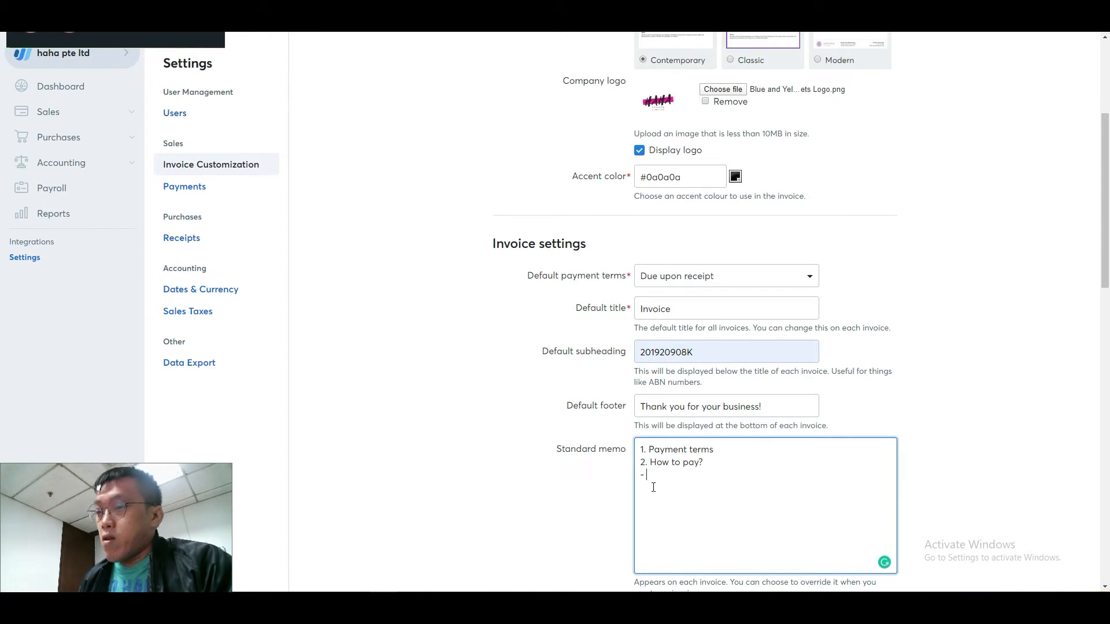
pyautogui.write('bank acco')
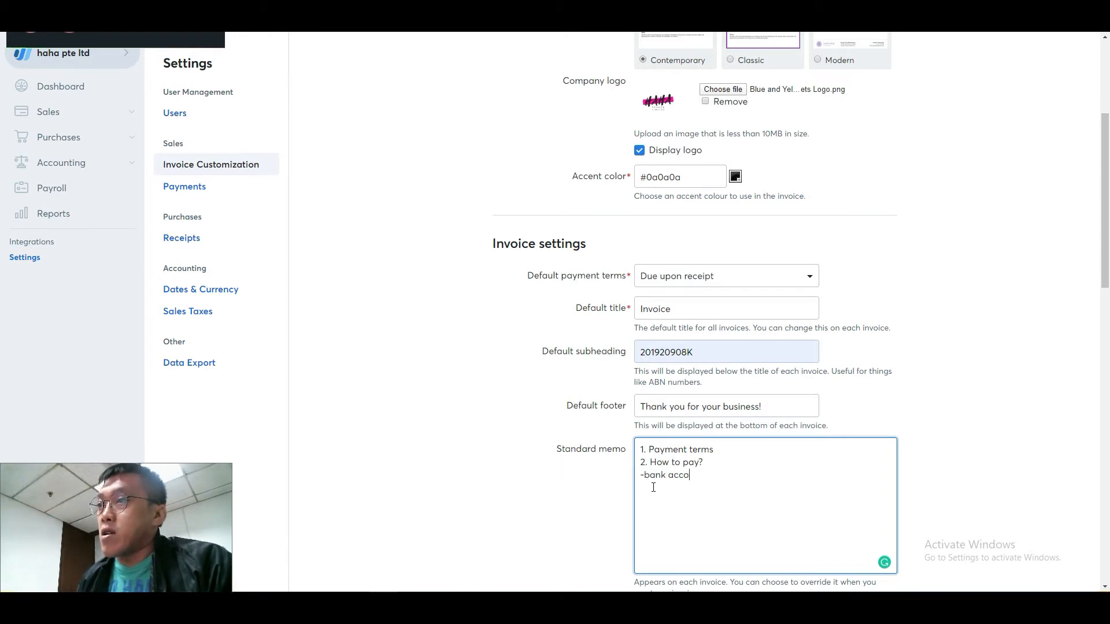
pyautogui.write('unt number - ')
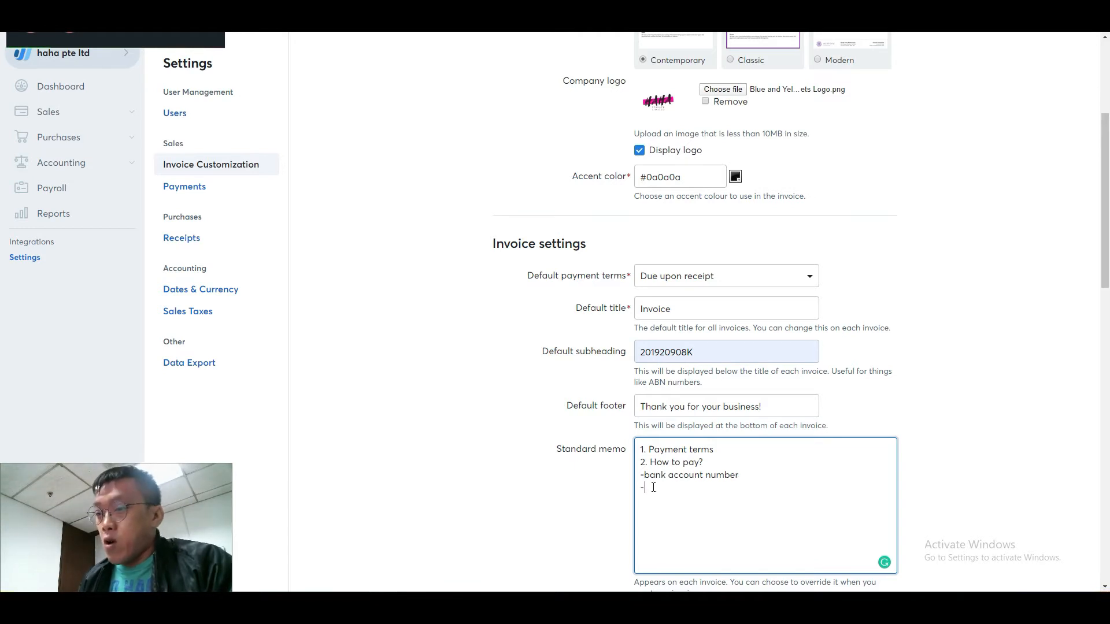
pyautogui.write('cheque')
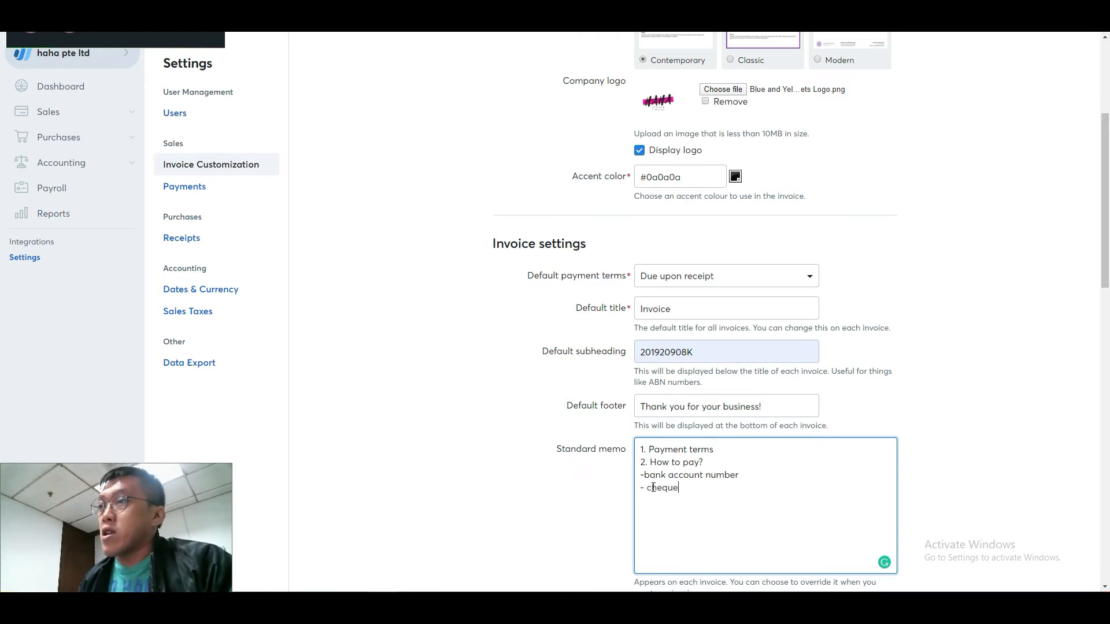
pyautogui.write(' written to? ')
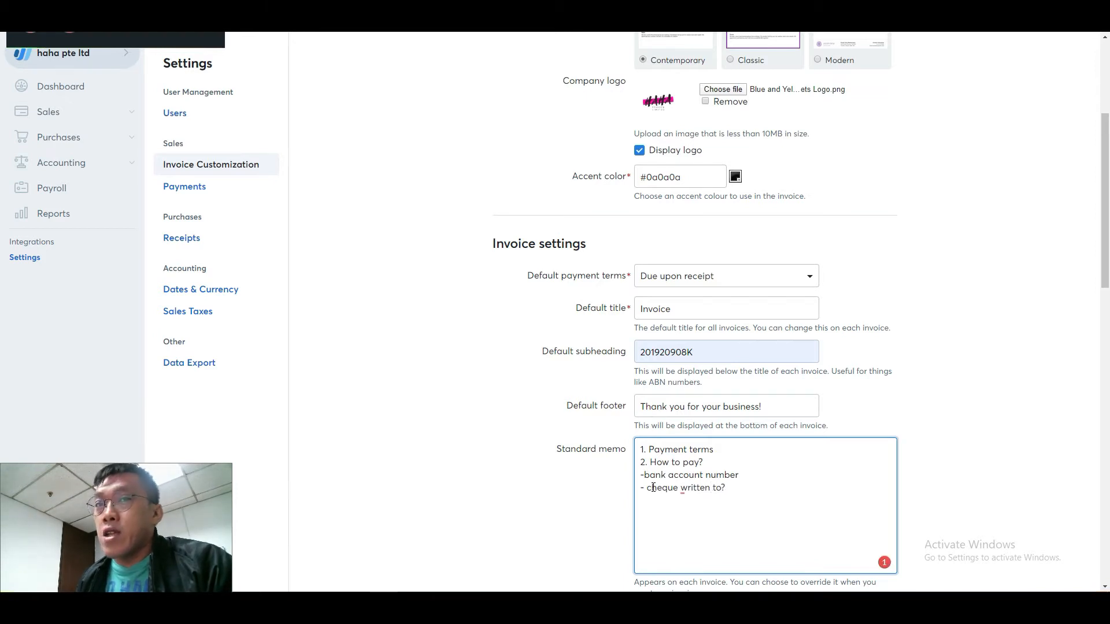
pyautogui.write('-')
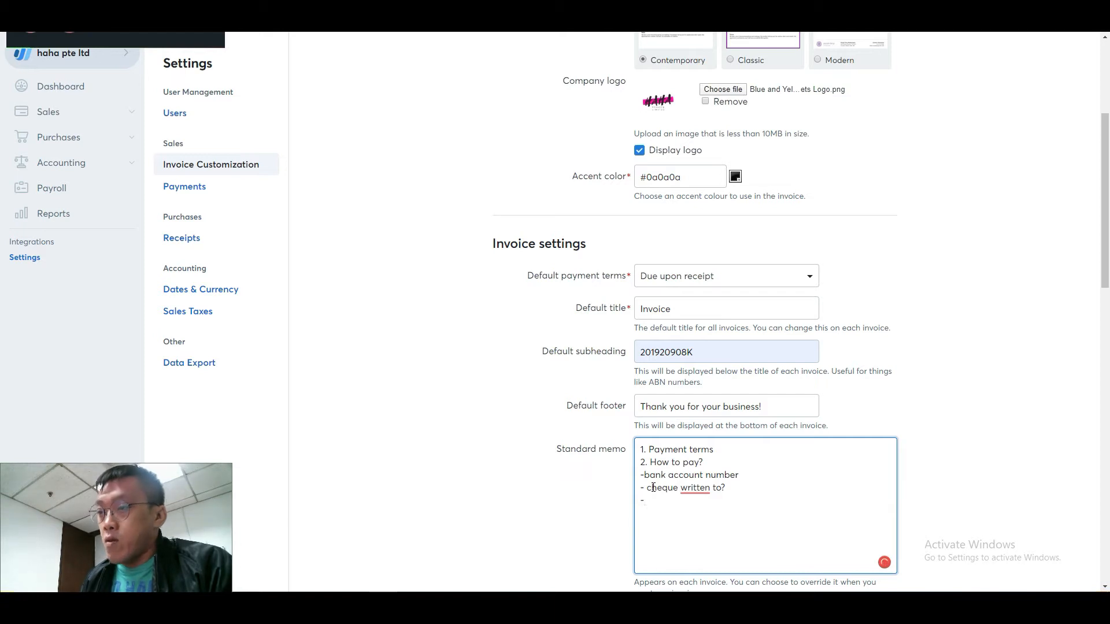
pyautogui.write(' paynow')
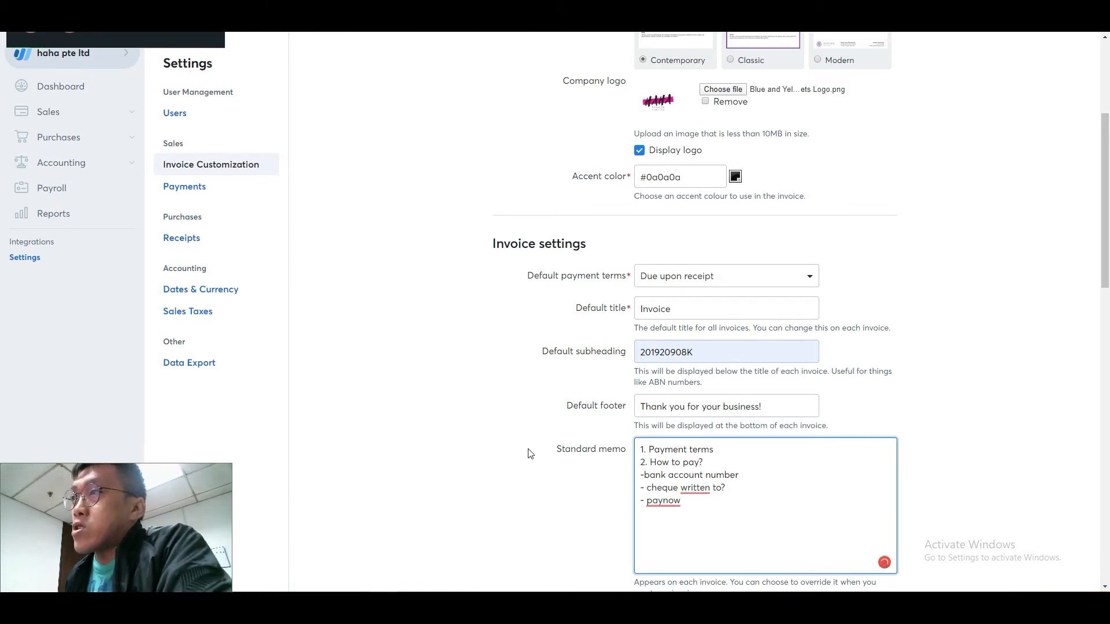
pyautogui.scroll(4, 526, 456)
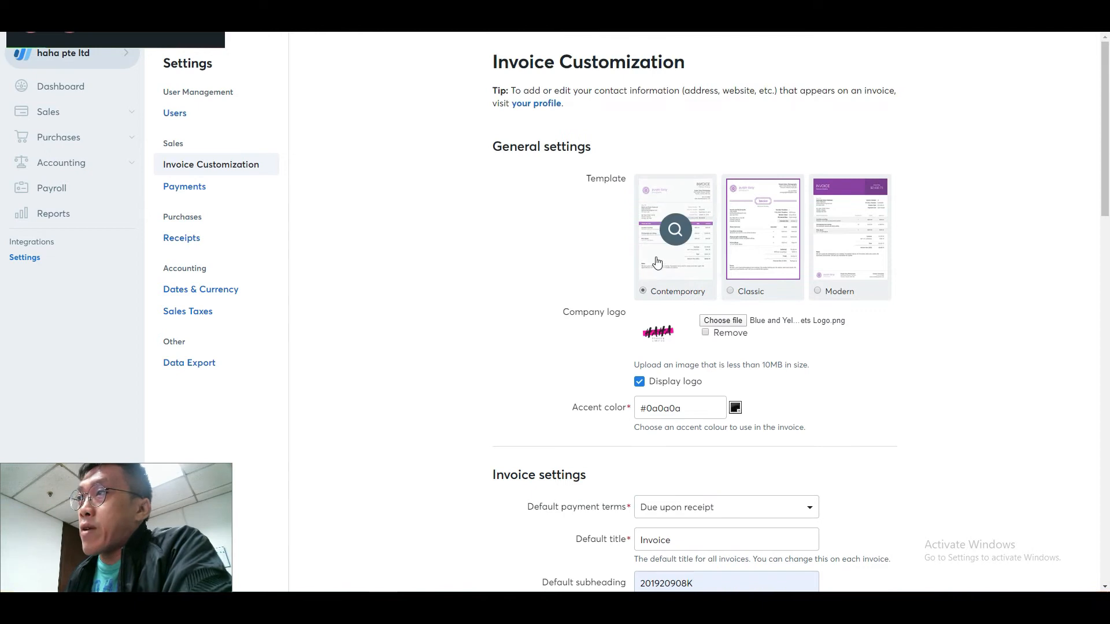
pyautogui.scroll(-5, 462, 416)
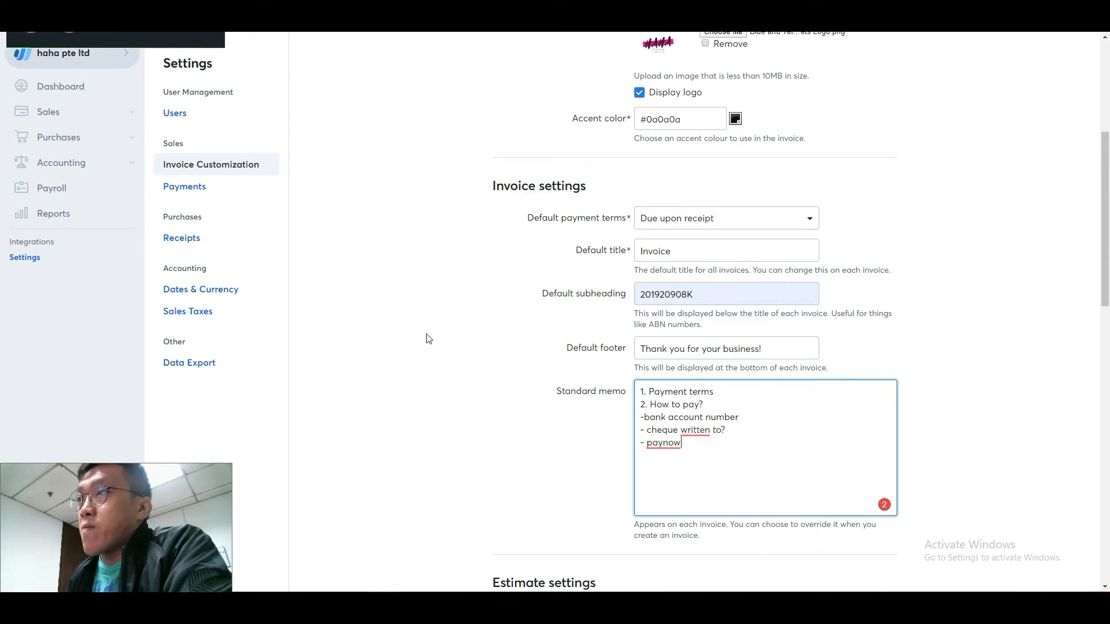
pyautogui.moveTo(705, 431)
pyautogui.click(717, 462)
pyautogui.click(668, 462)
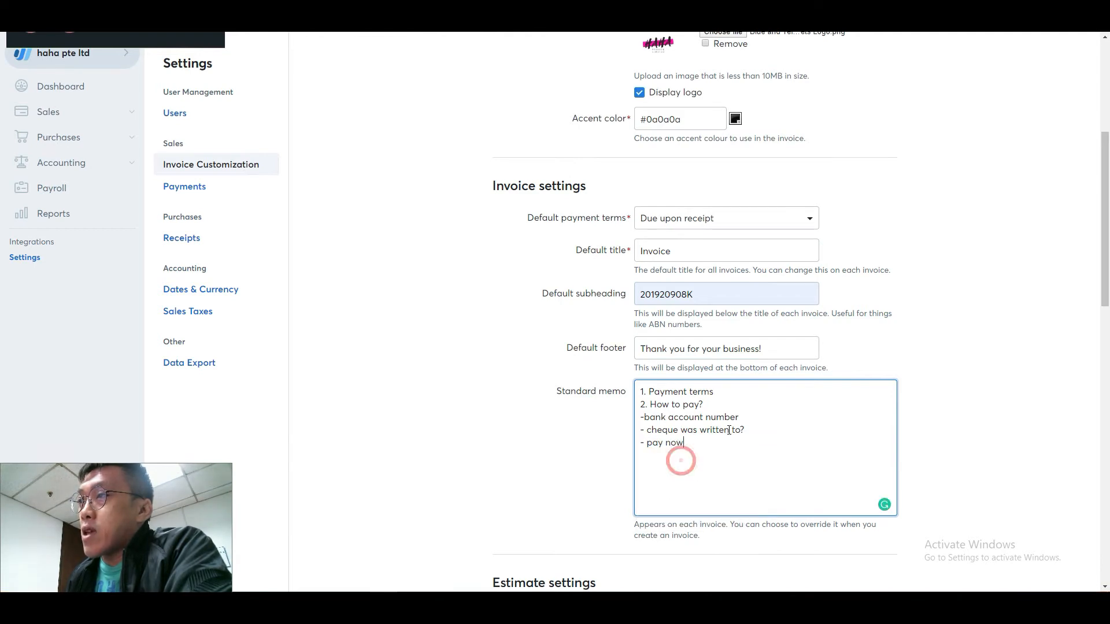
pyautogui.scroll(-2, 497, 416)
pyautogui.scroll(-4, 504, 417)
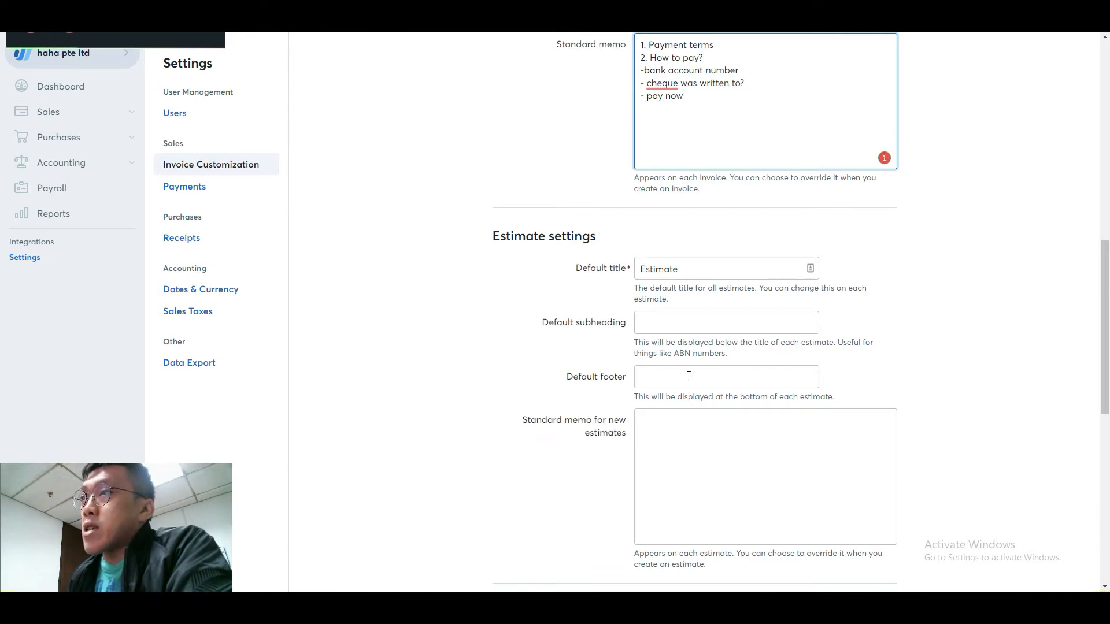
pyautogui.click(116, 113)
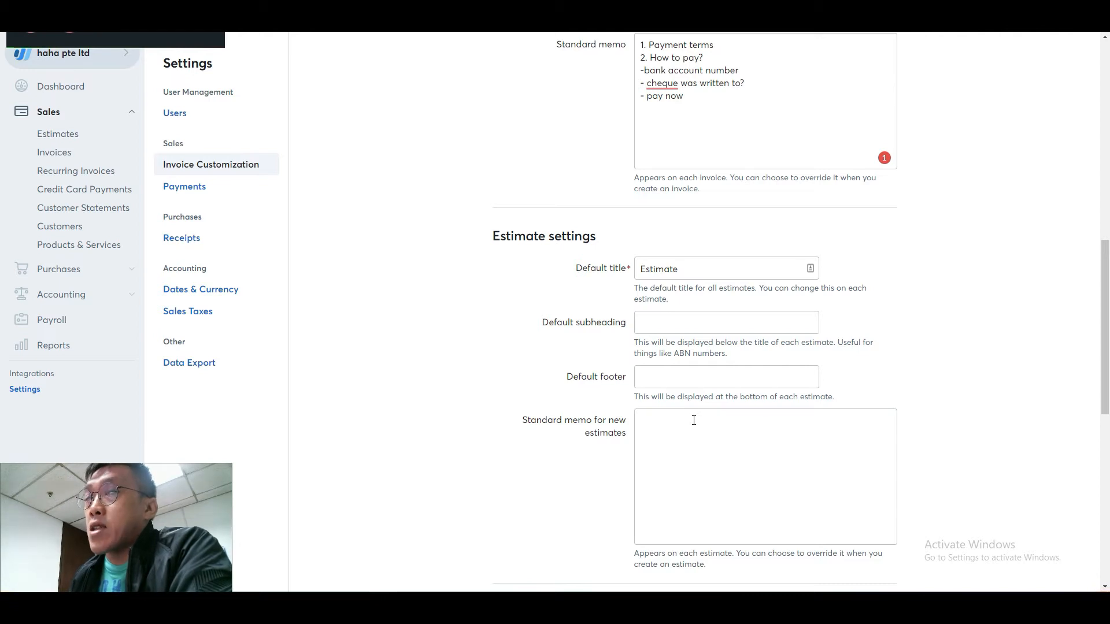
pyautogui.click(100, 117)
pyautogui.scroll(-7, 445, 362)
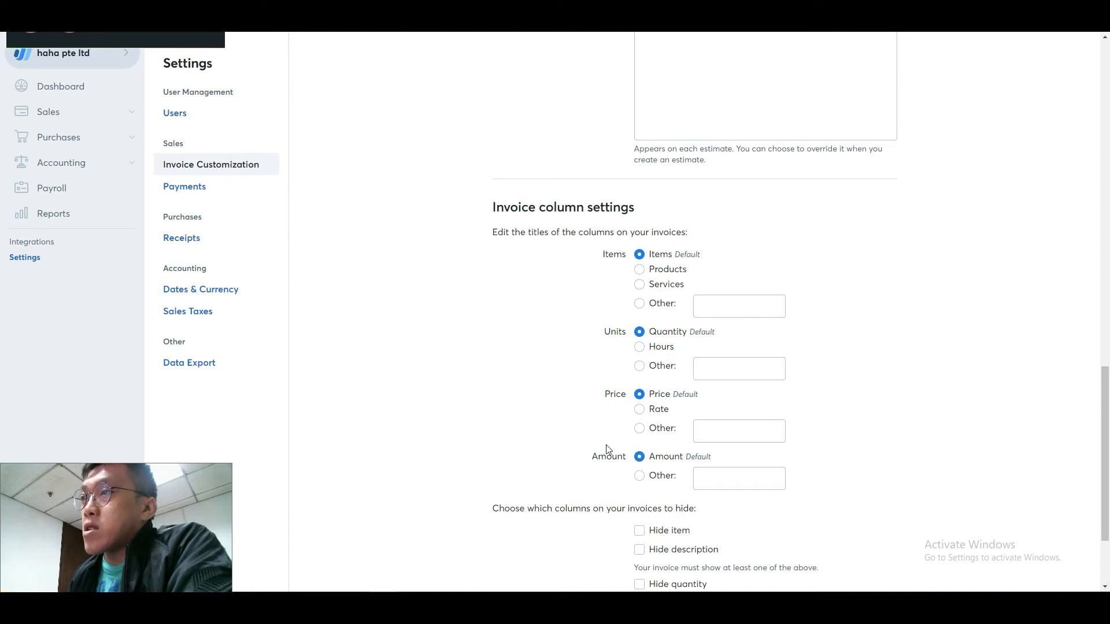
pyautogui.scroll(-2, 521, 440)
# Preview the Contemporary template, then save the invoice customization settings.
pyautogui.scroll(8, 492, 442)
pyautogui.scroll(10, 479, 448)
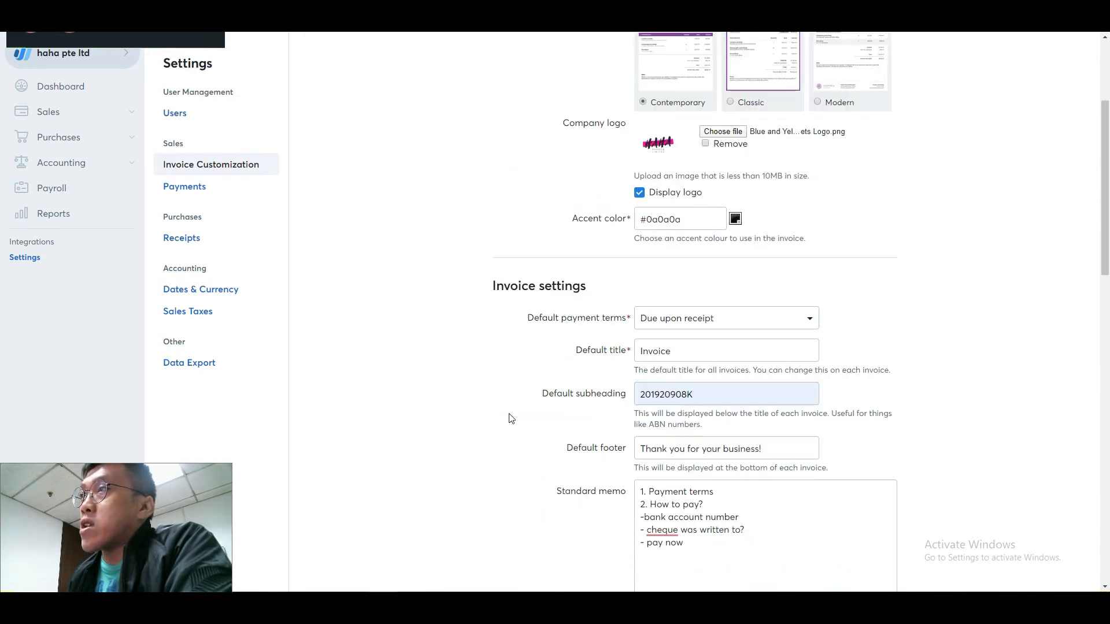
pyautogui.click(656, 264)
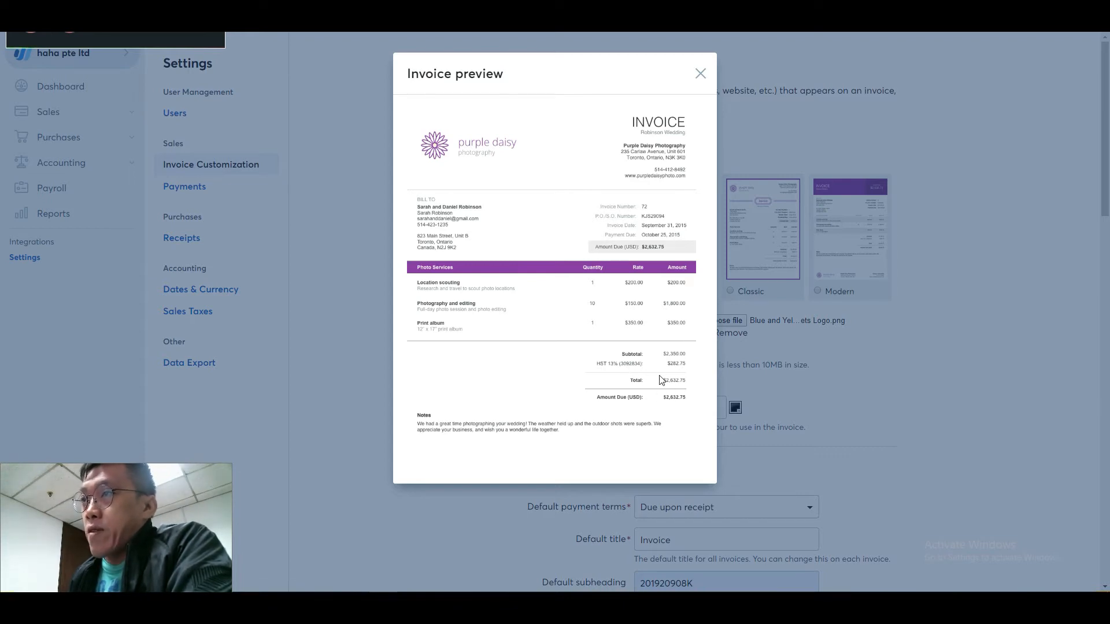
pyautogui.scroll(-14, 424, 409)
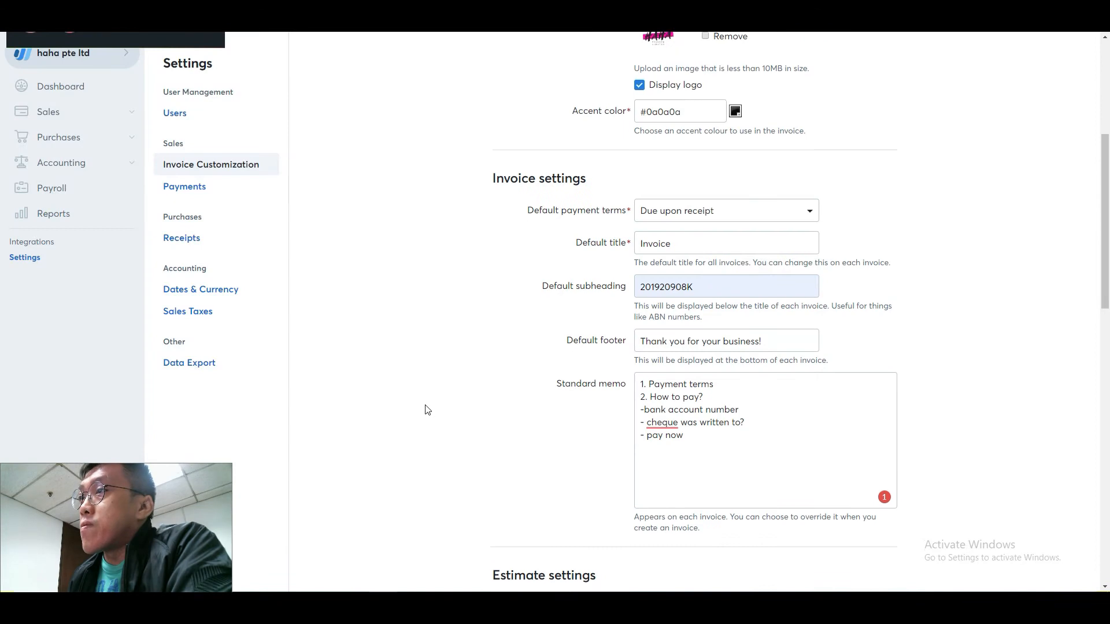
pyautogui.scroll(-3, 422, 408)
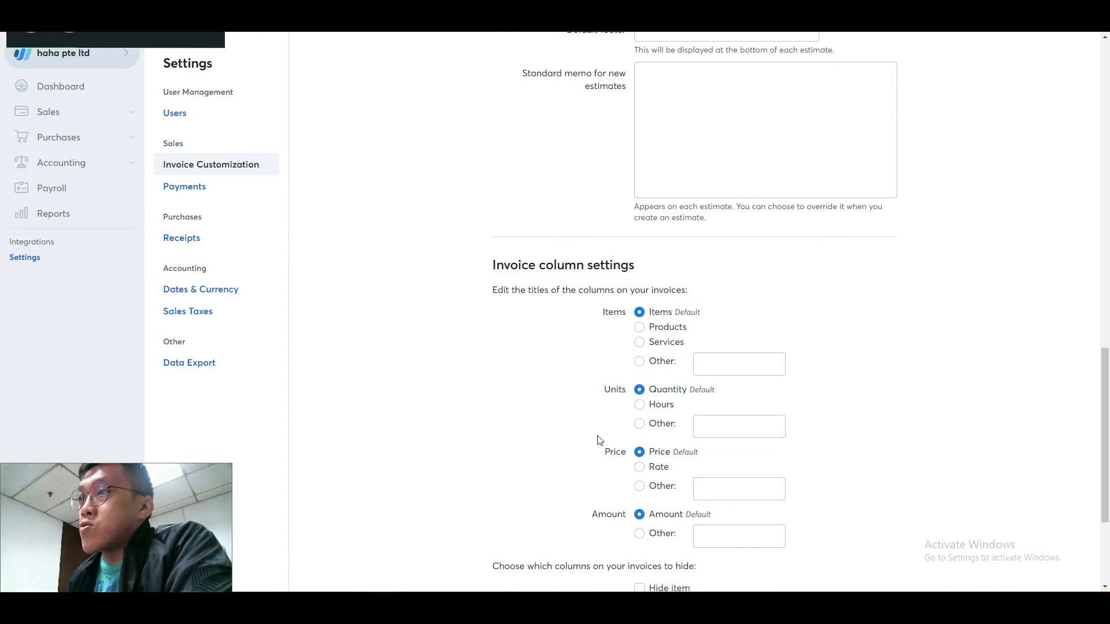
pyautogui.scroll(-3, 366, 353)
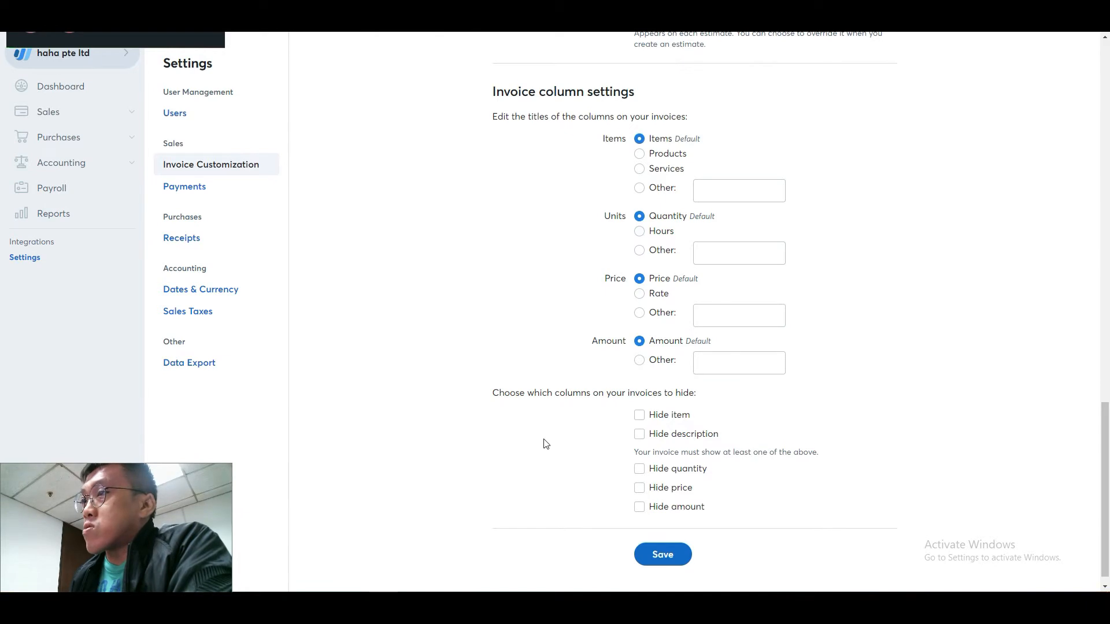
pyautogui.scroll(-1, 543, 443)
pyautogui.click(679, 538)
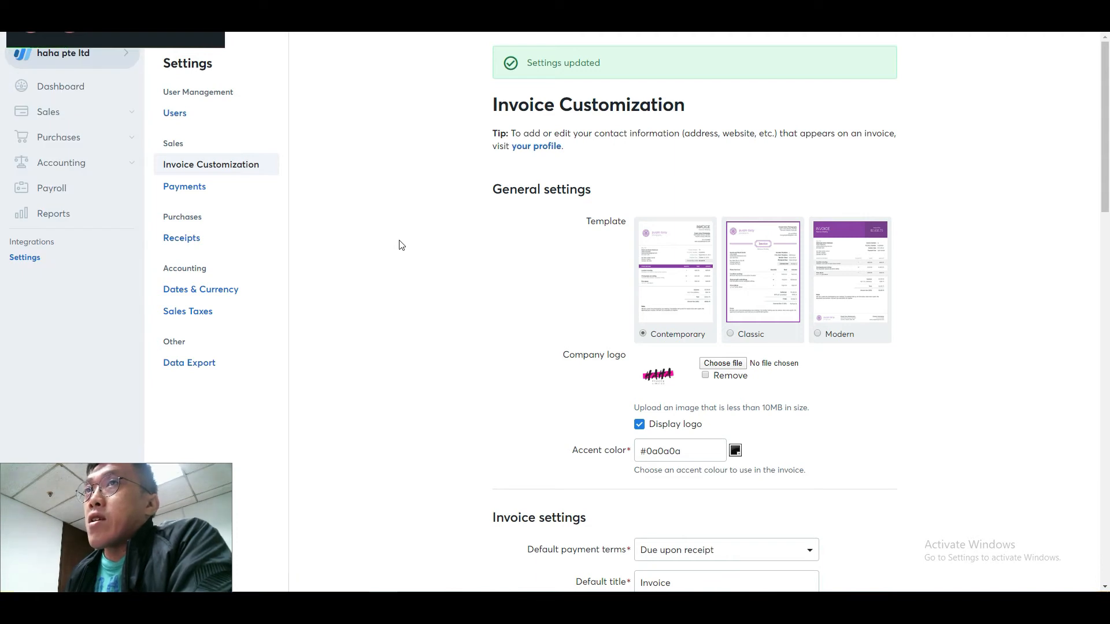
# Return to the Dashboard welcome page.
pyautogui.scroll(-9, 437, 347)
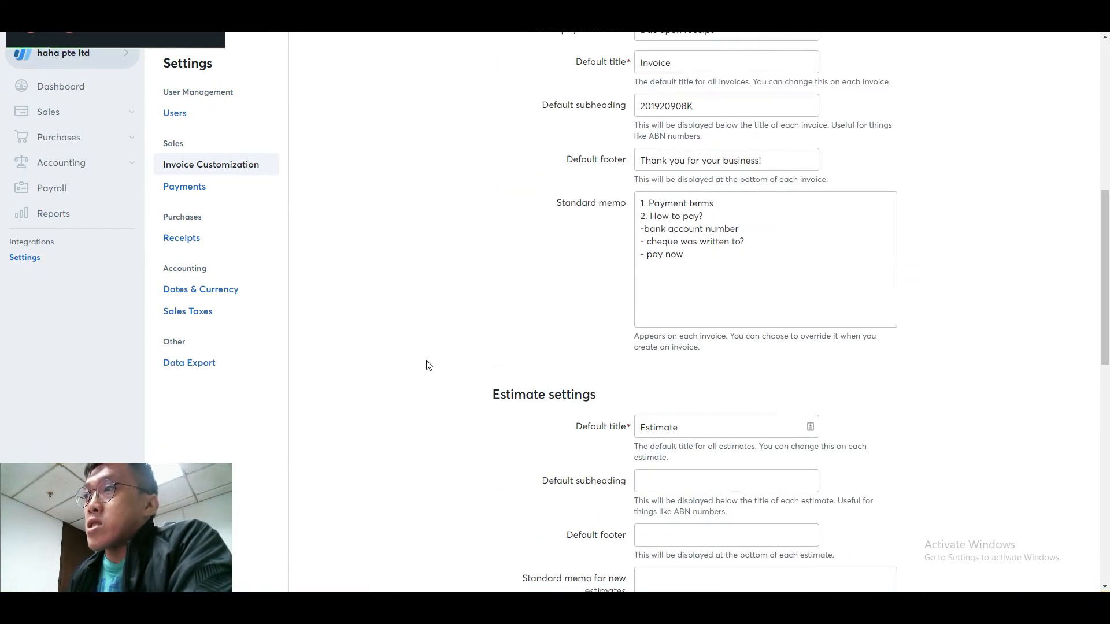
pyautogui.scroll(-5, 428, 366)
pyautogui.scroll(-5, 429, 374)
pyautogui.scroll(17, 428, 375)
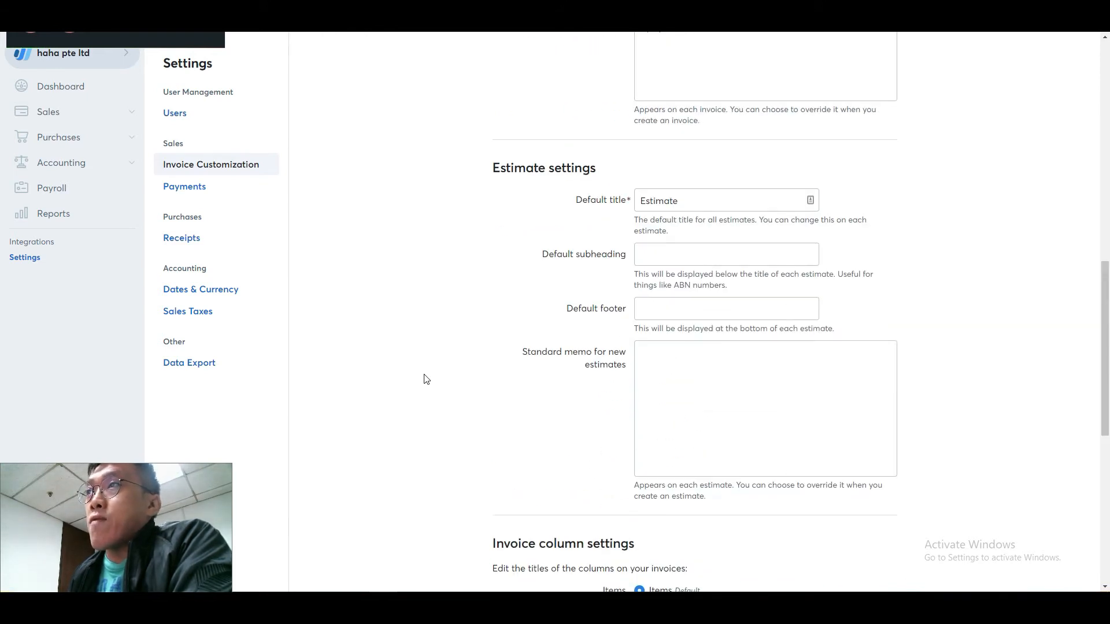
pyautogui.click(69, 87)
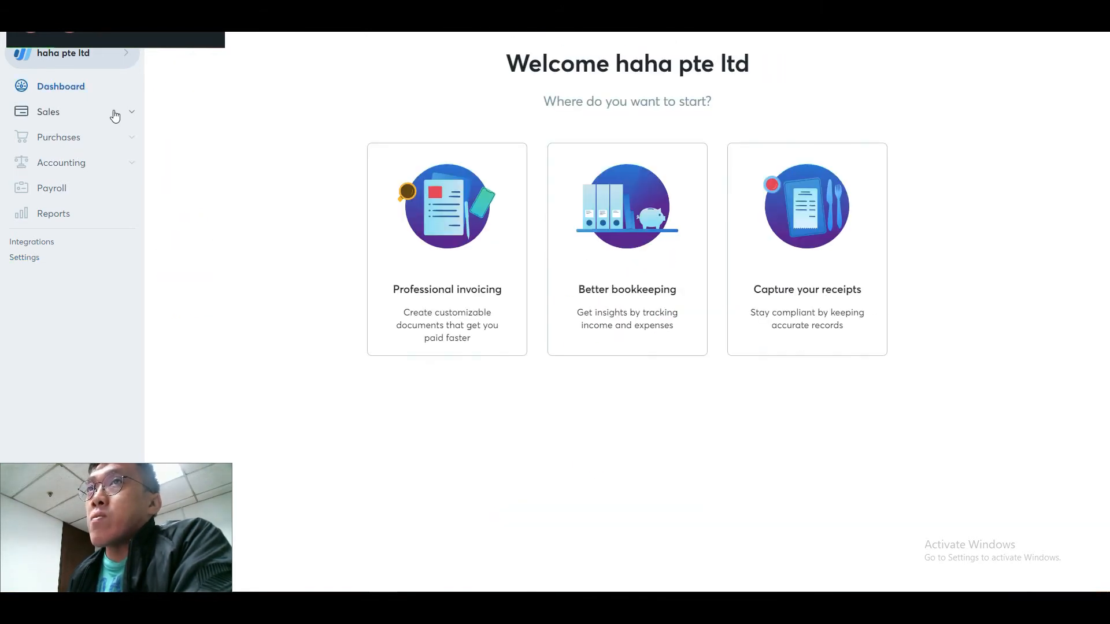
# Navigate via Sales and Invoices to the empty Products & Services page.
pyautogui.click(111, 111)
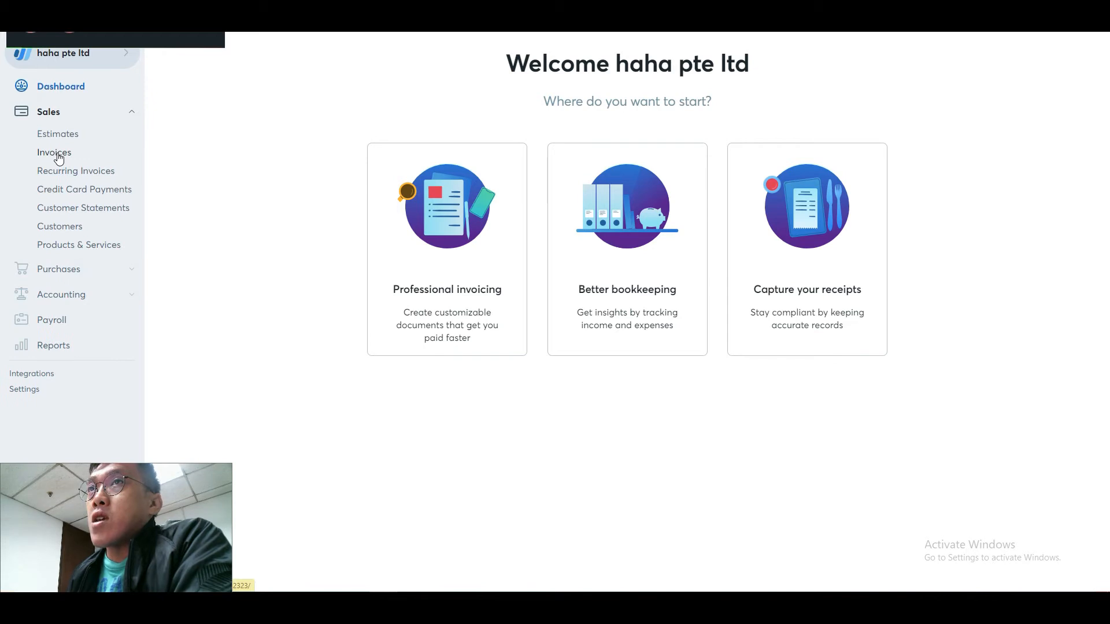
pyautogui.click(58, 152)
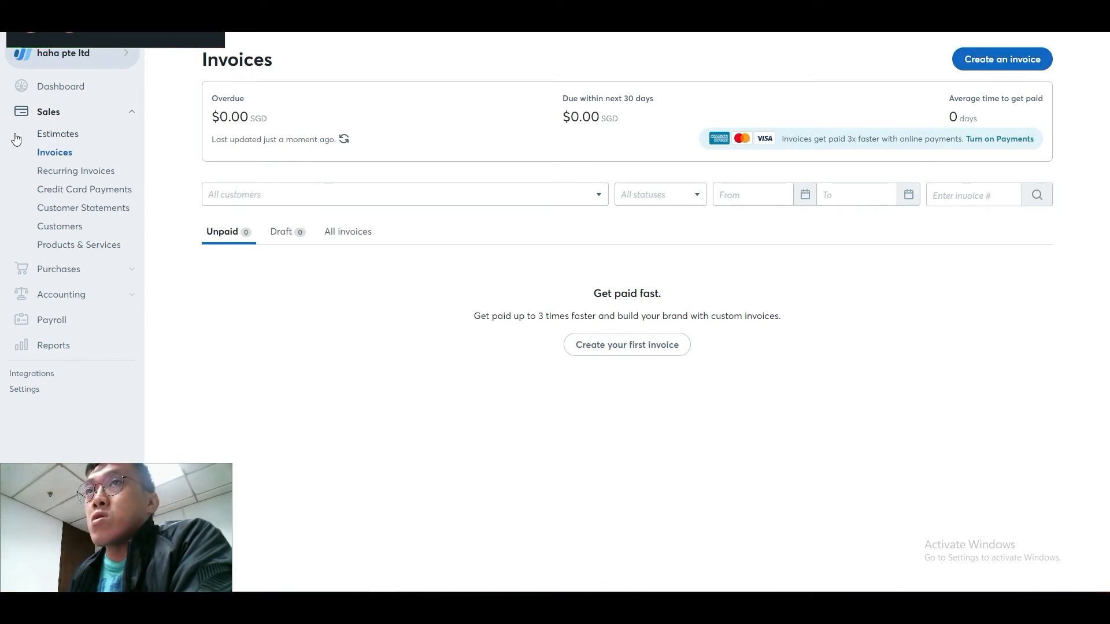
pyautogui.click(79, 245)
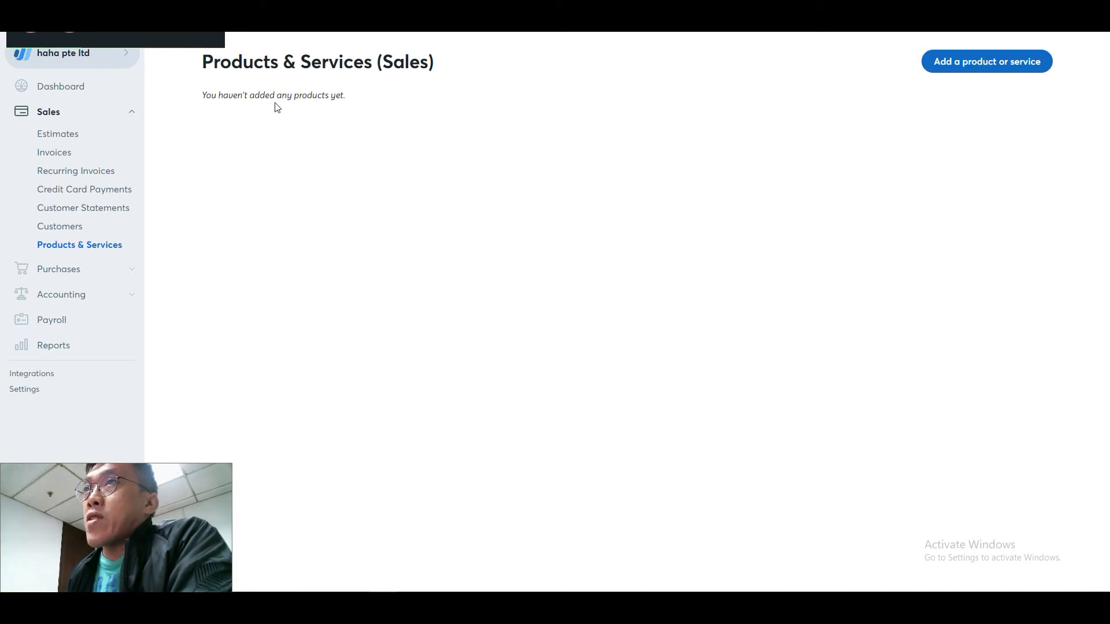
# Start a new product named Cakes.
pyautogui.click(1003, 67)
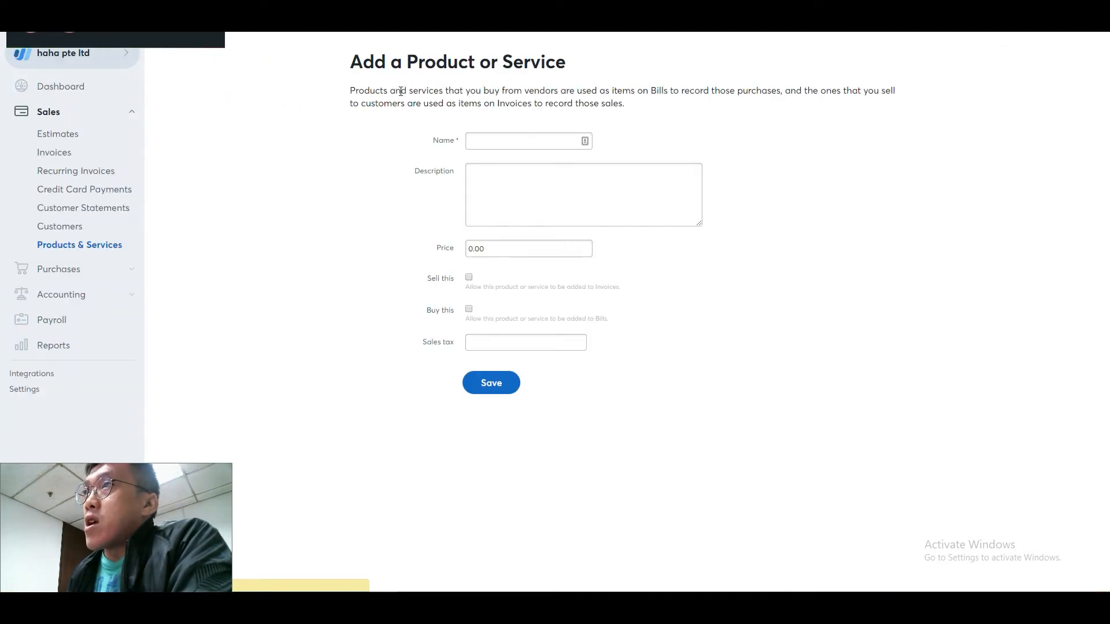
pyautogui.click(494, 146)
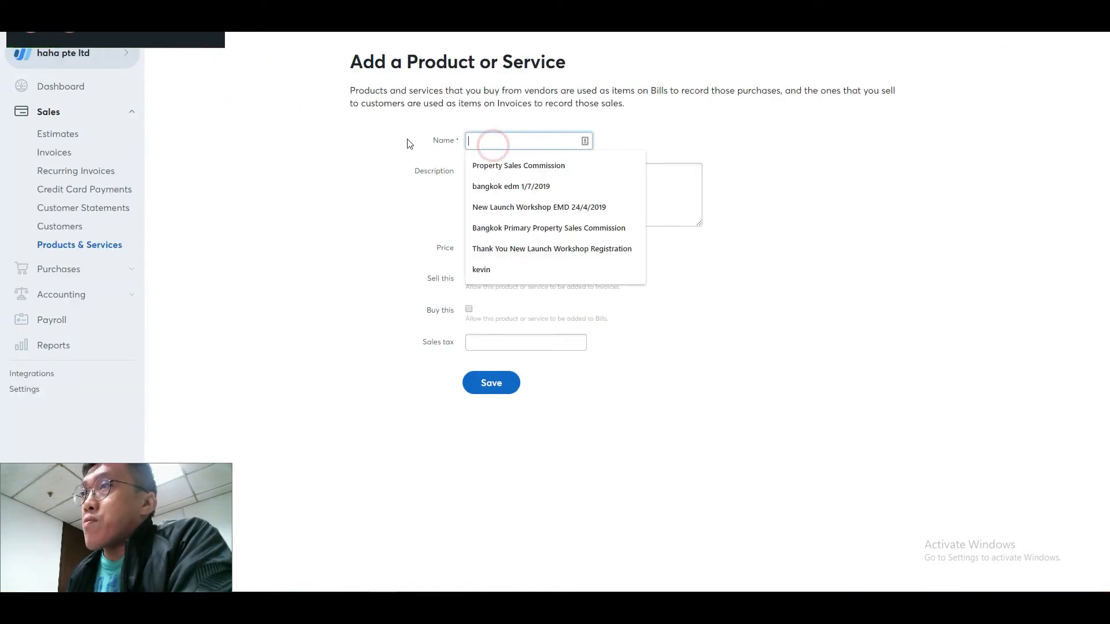
pyautogui.click(390, 187)
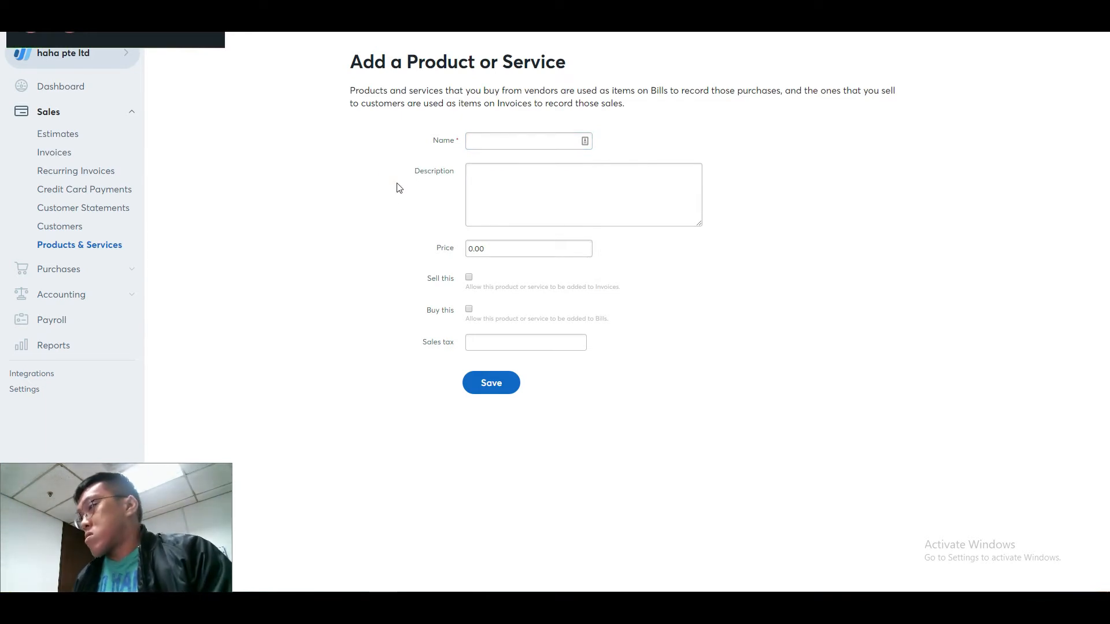
pyautogui.click(488, 138)
pyautogui.write('Cakes')
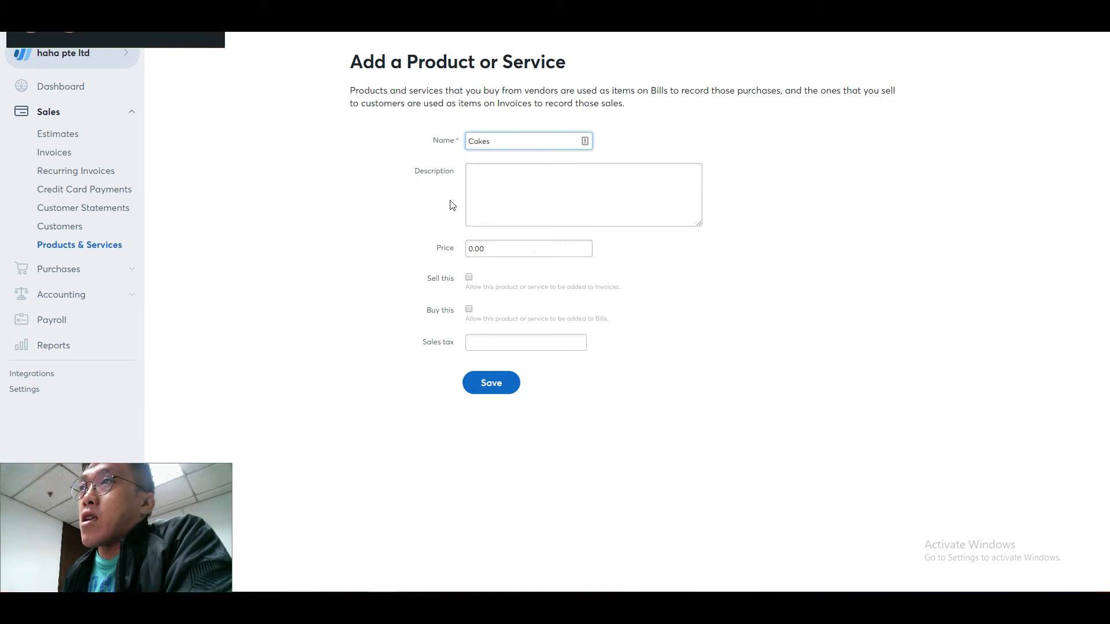
# Describe Cakes as 'Whole cakes for sale' and tick Sell this.
pyautogui.click(495, 186)
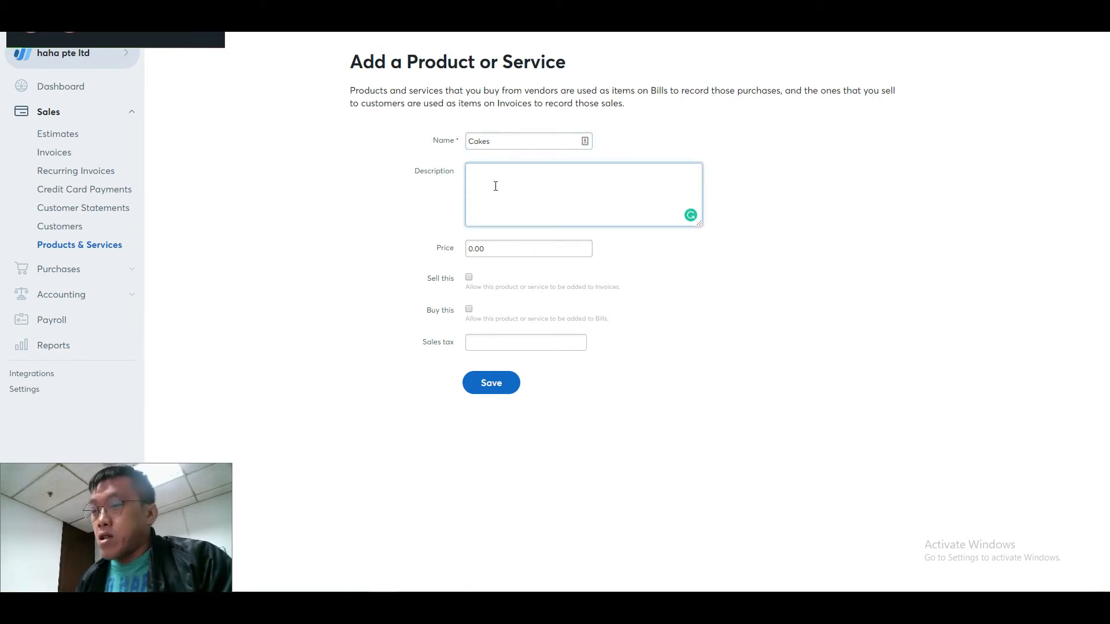
pyautogui.write('Whole cakes for sale')
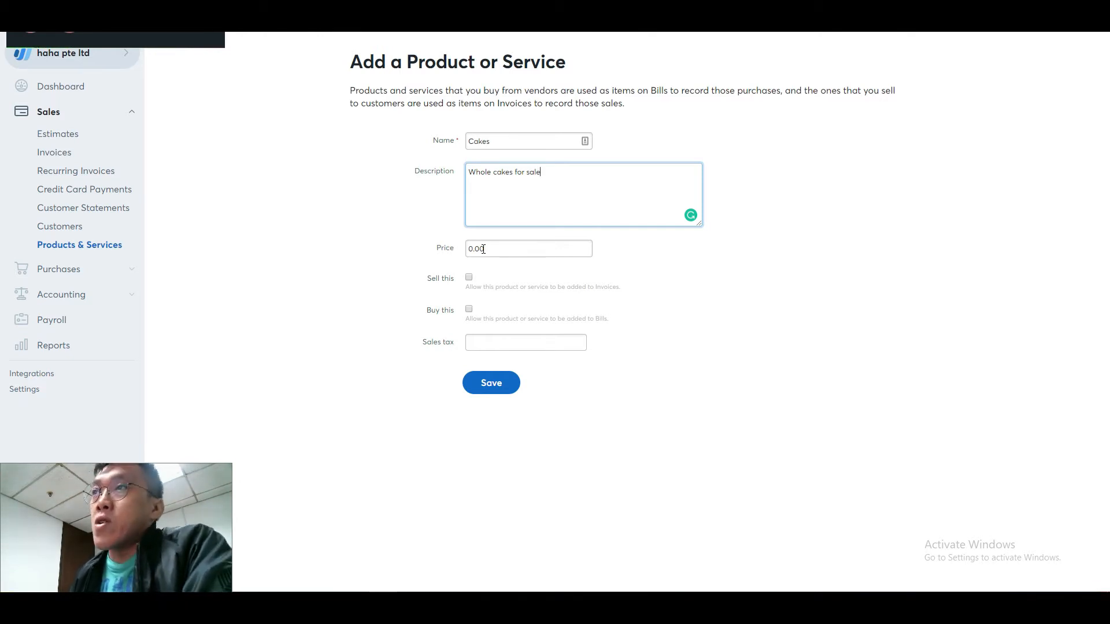
pyautogui.click(469, 278)
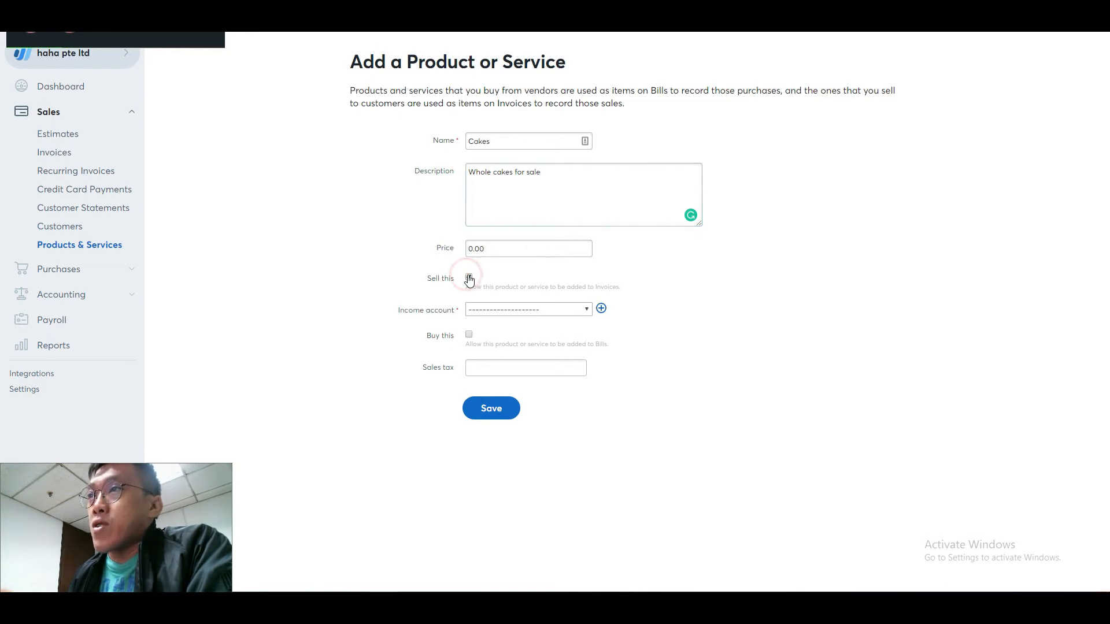
# Review the income account list, then begin creating a new income account for Cakes.
pyautogui.click(538, 312)
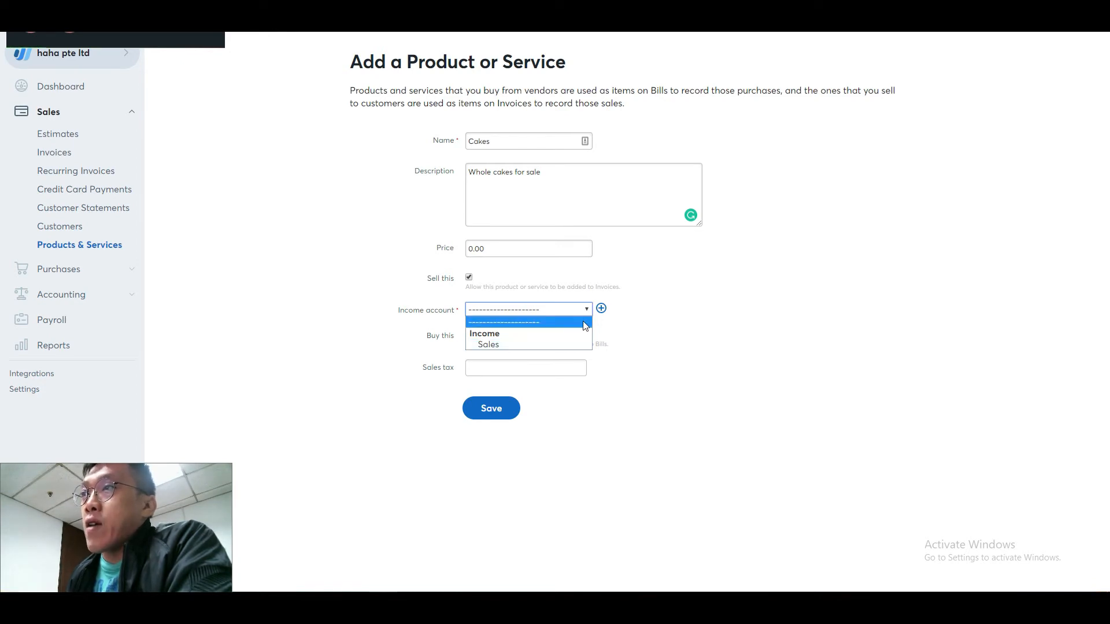
pyautogui.click(601, 308)
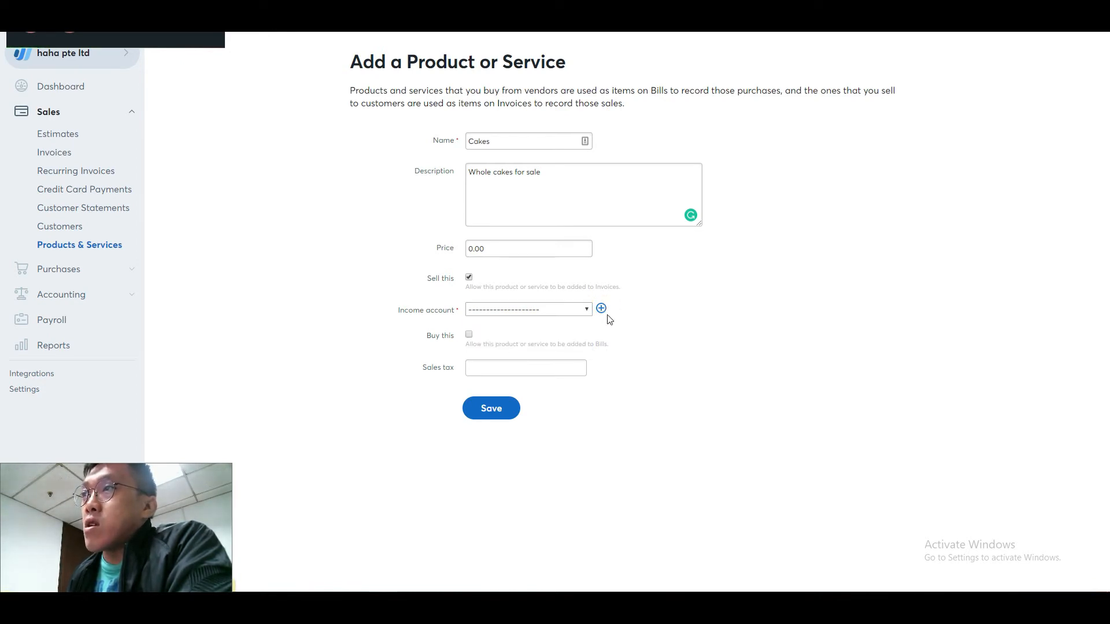
pyautogui.click(602, 308)
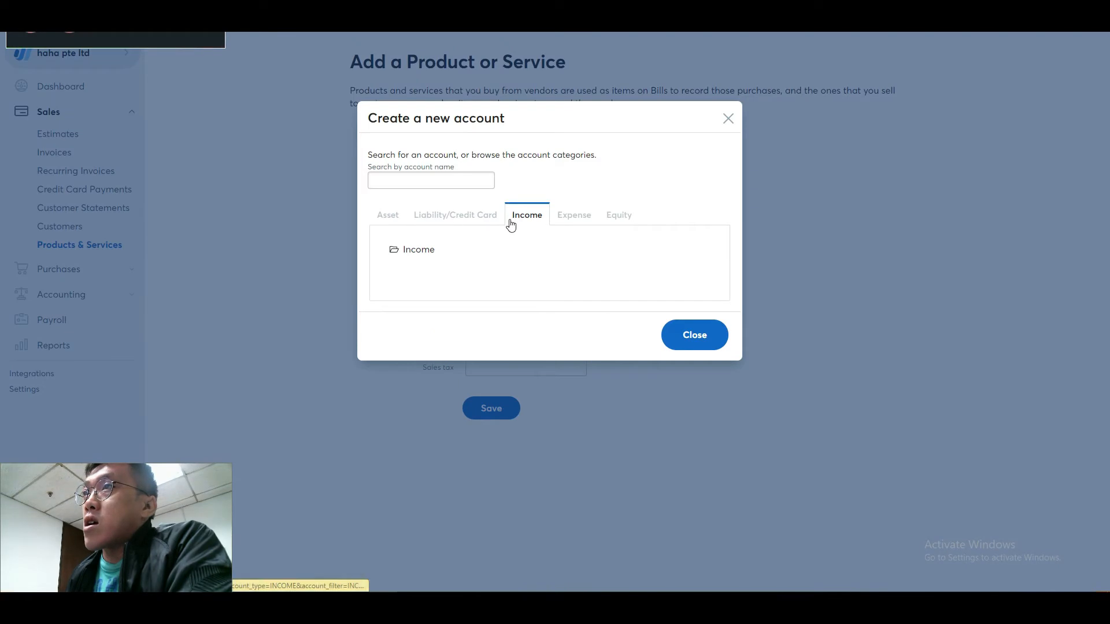
# Expand Income > Sales Products & Services and browse the available account types.
pyautogui.click(415, 249)
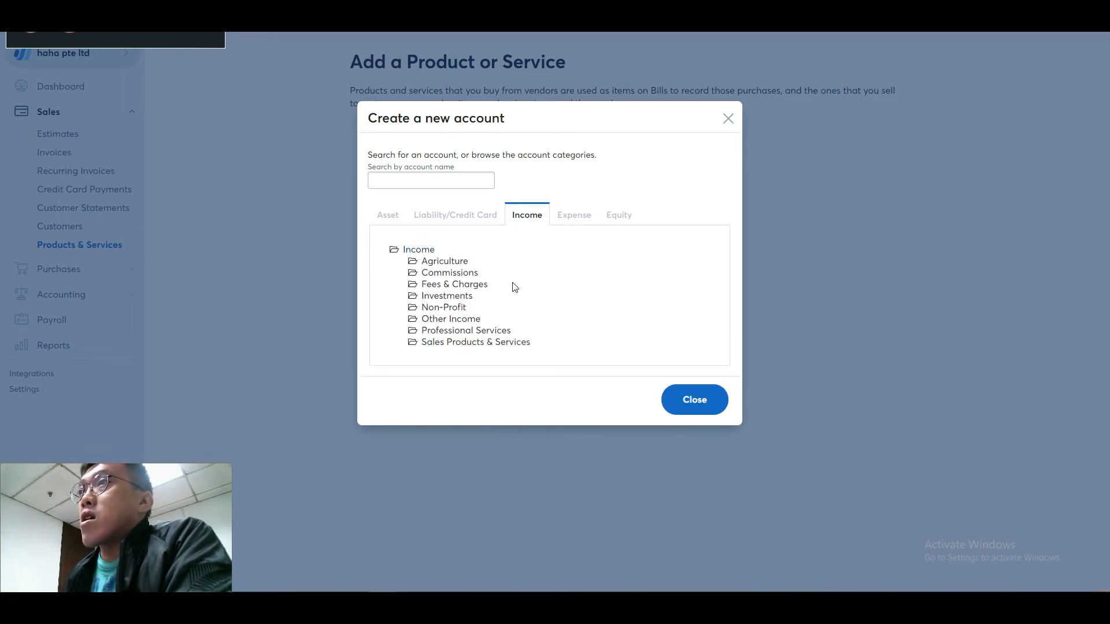
pyautogui.click(466, 343)
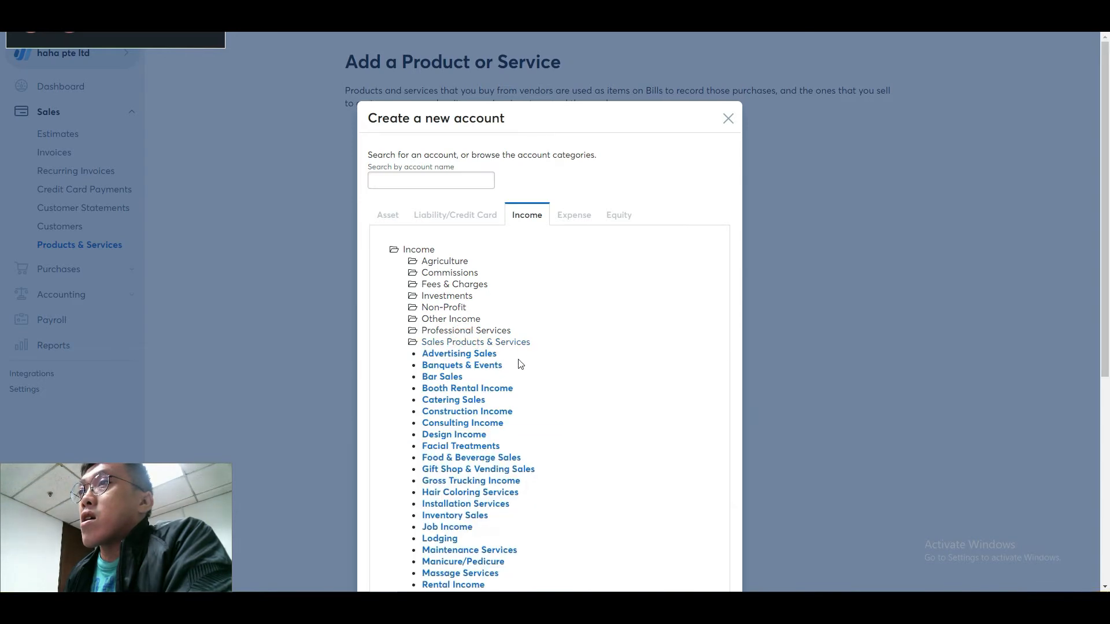
pyautogui.scroll(-2, 515, 361)
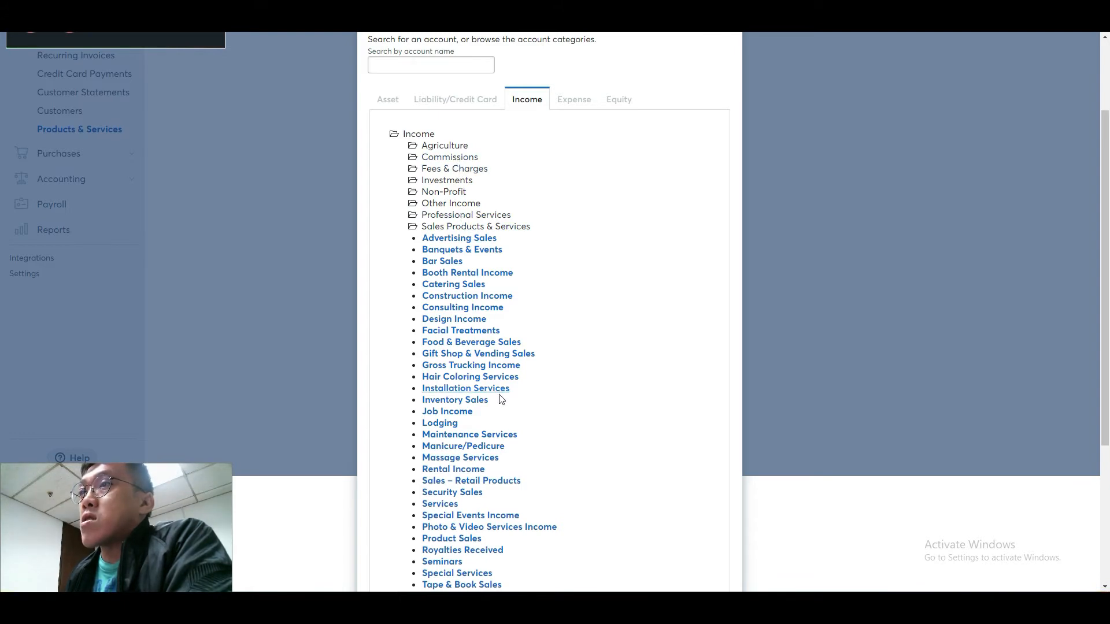
pyautogui.scroll(-2, 502, 399)
pyautogui.scroll(-2, 501, 405)
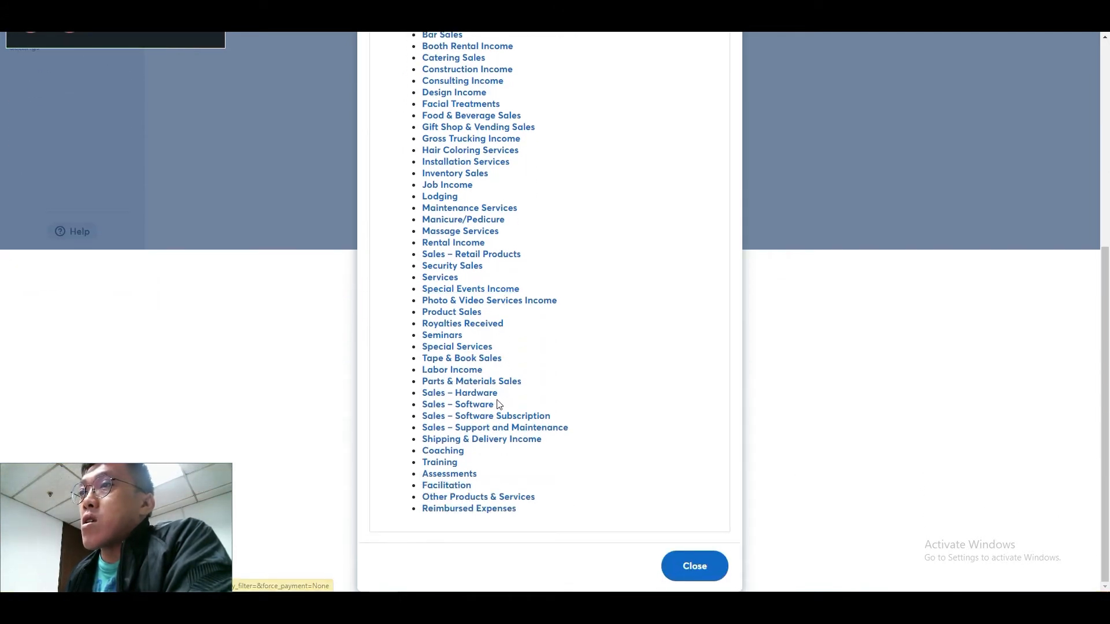
pyautogui.scroll(2, 452, 357)
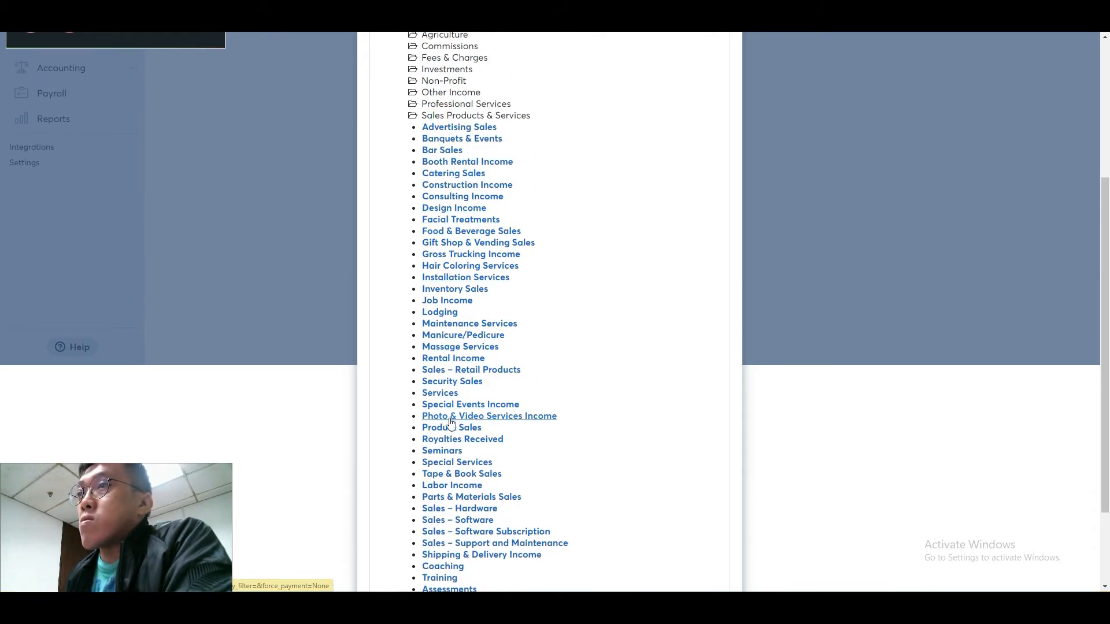
pyautogui.scroll(1, 451, 419)
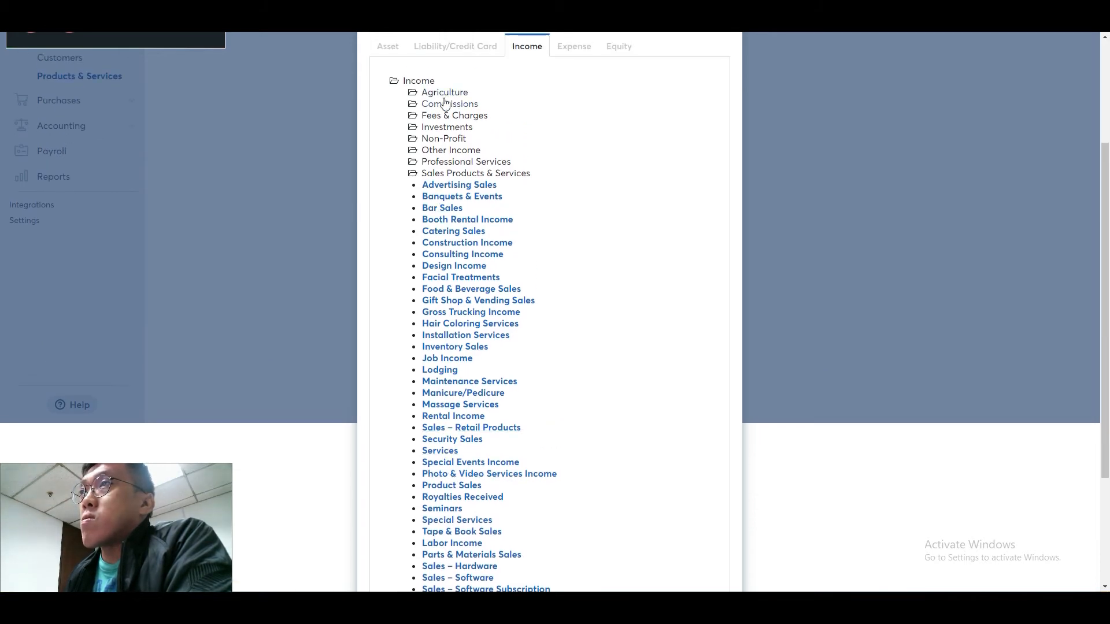
# Pick Sales – Retail Products as the new income account and save it.
pyautogui.click(452, 151)
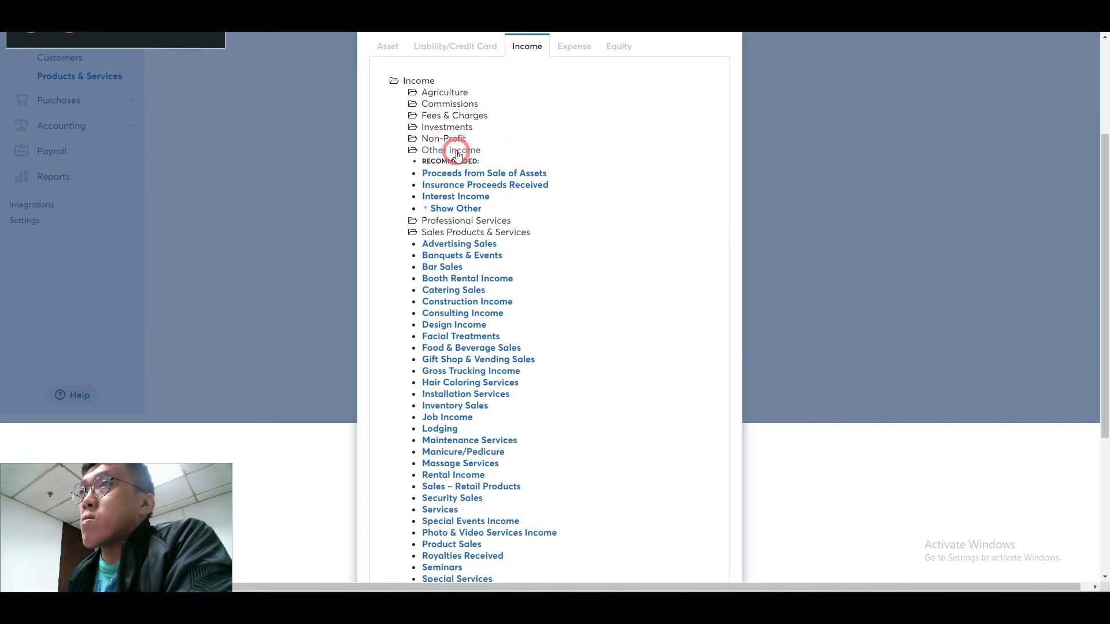
pyautogui.click(457, 233)
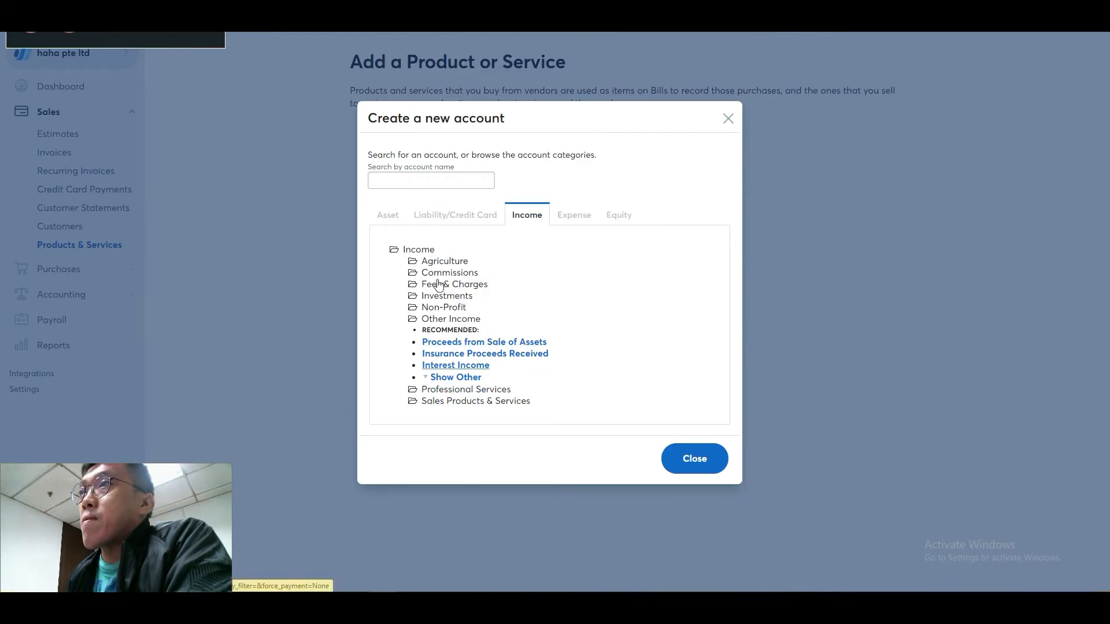
pyautogui.click(477, 401)
pyautogui.scroll(-3, 477, 405)
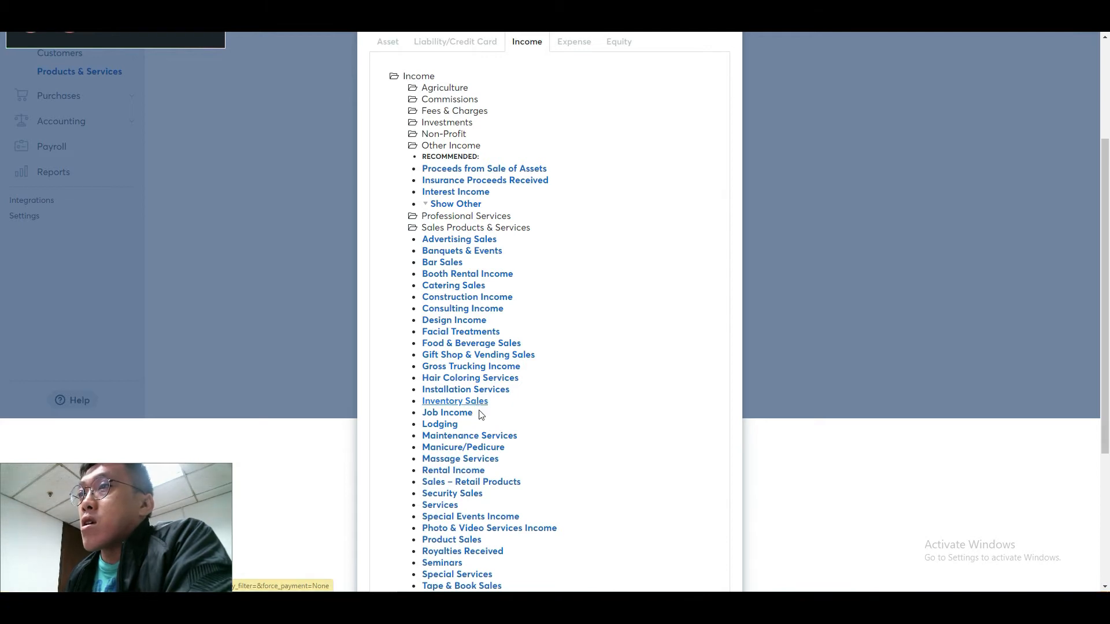
pyautogui.scroll(-1, 486, 421)
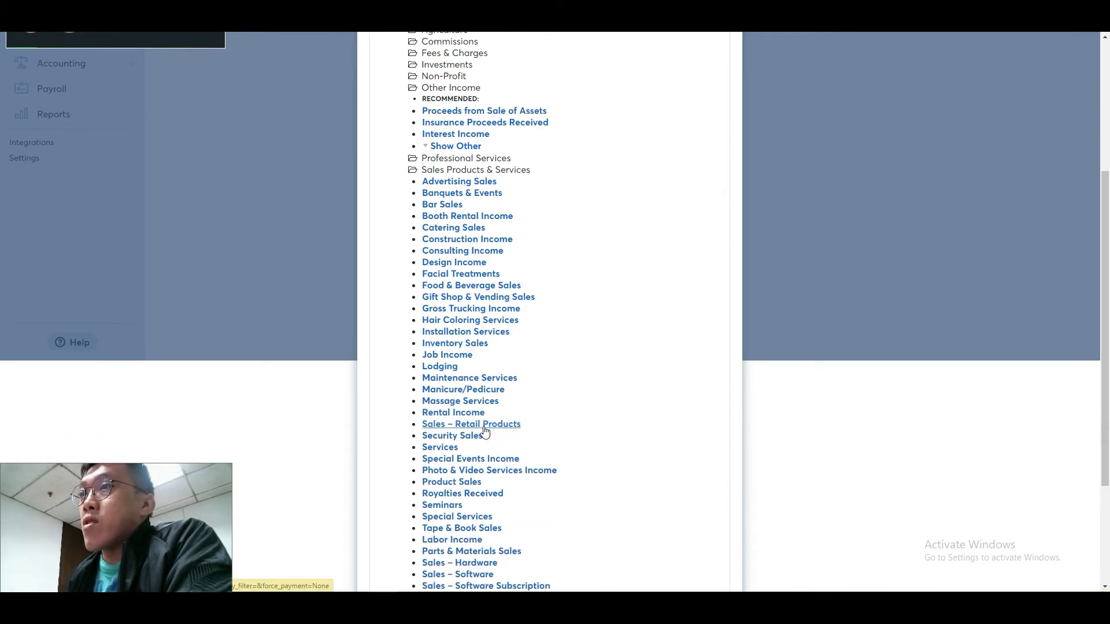
pyautogui.click(483, 428)
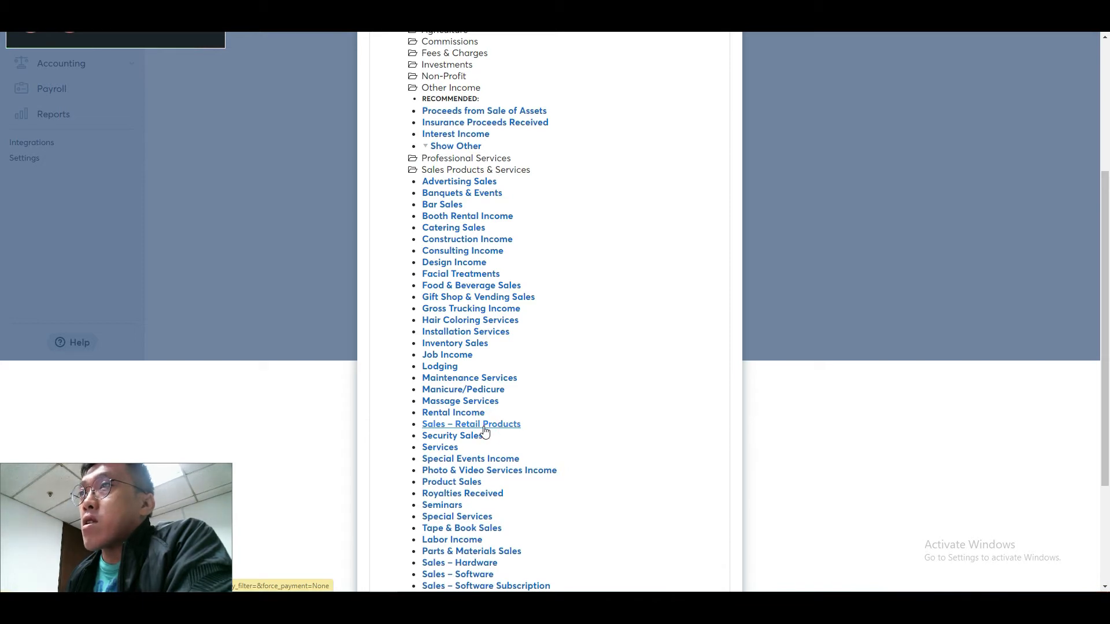
pyautogui.click(662, 194)
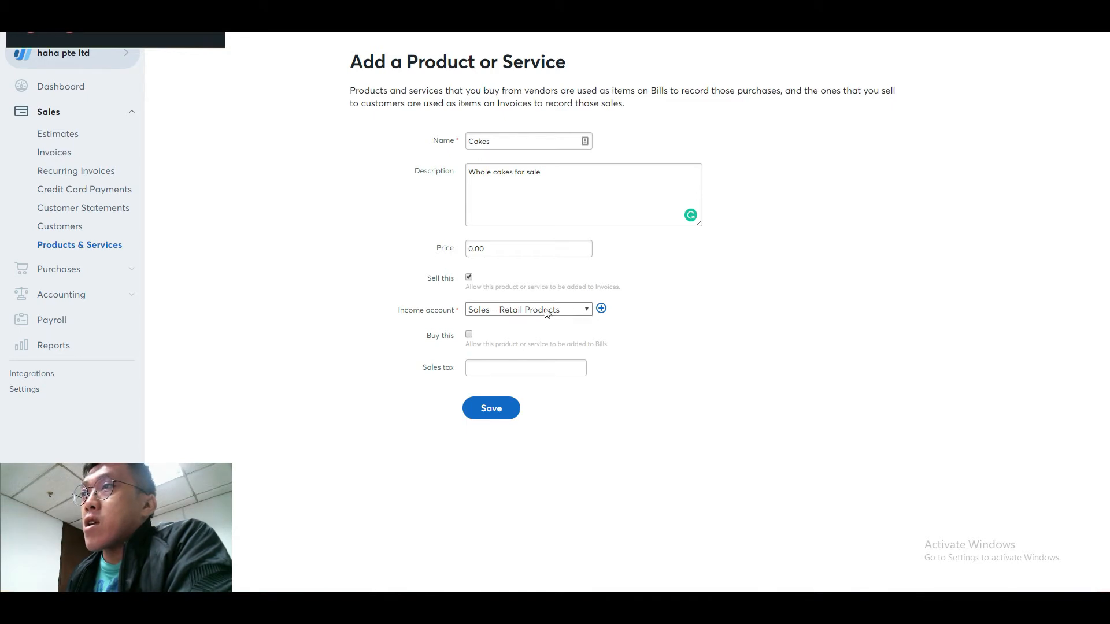
# Keep Sales – Retail Products as income account and try Buy this, leaving expense account empty.
pyautogui.click(577, 310)
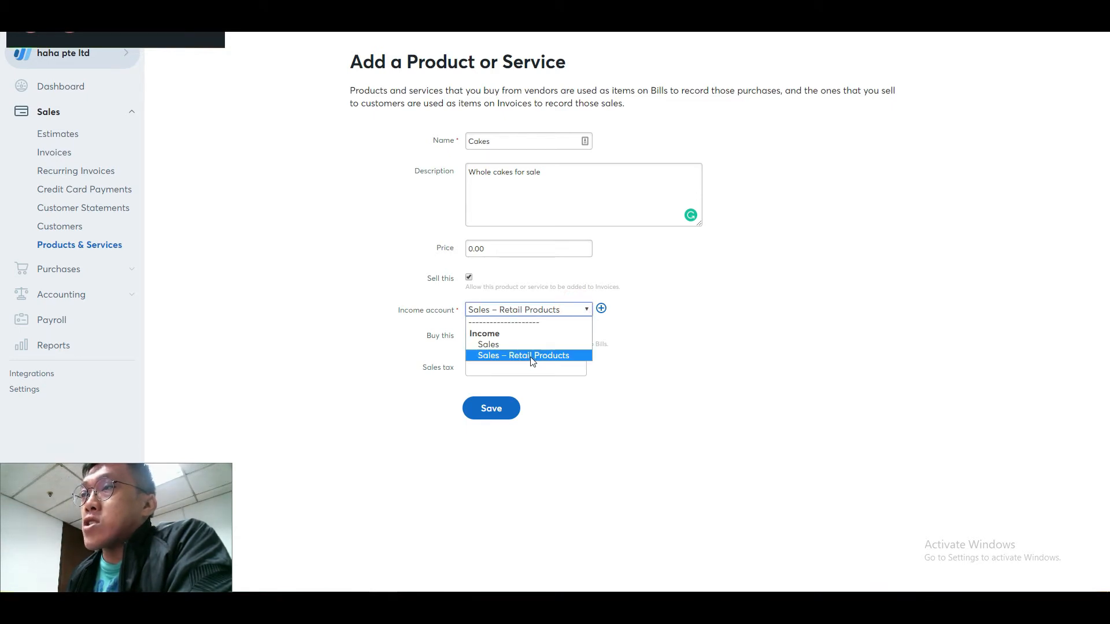
pyautogui.click(315, 335)
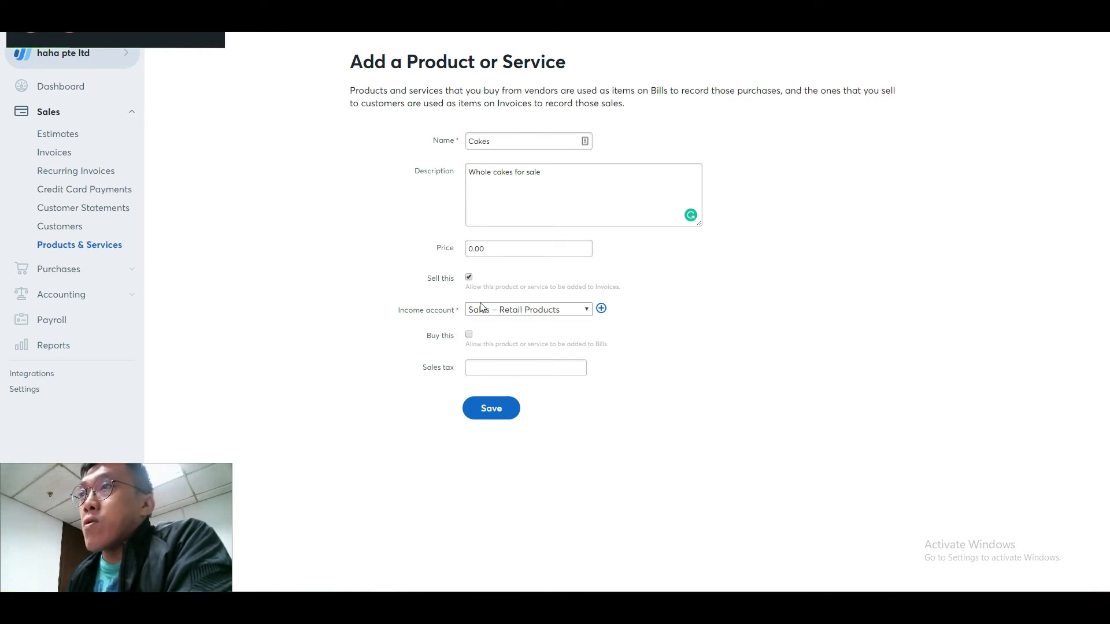
pyautogui.click(470, 337)
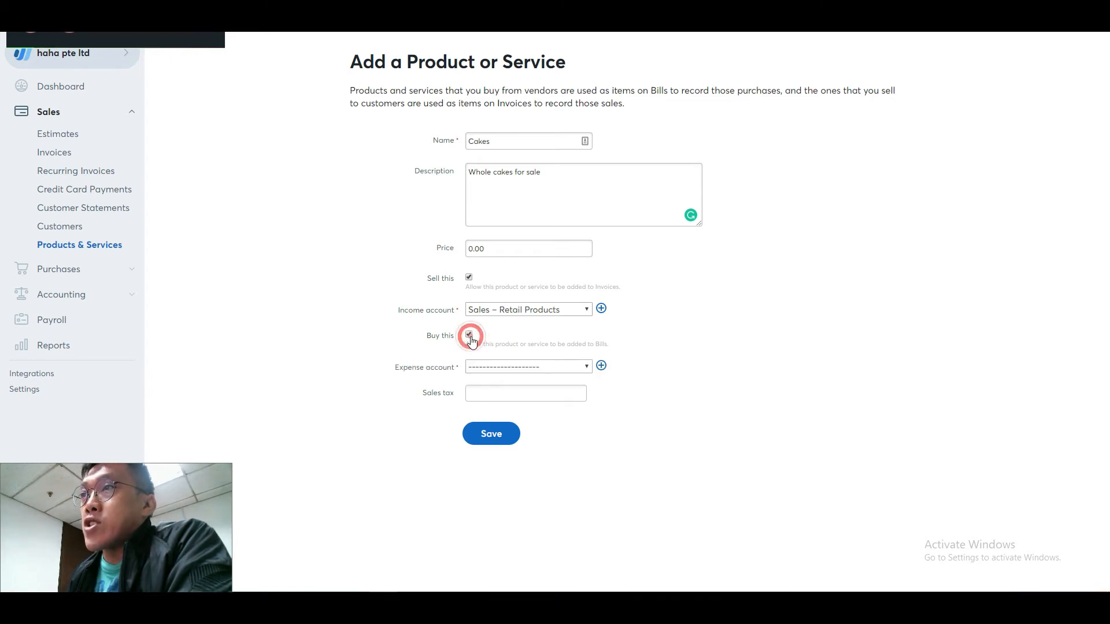
pyautogui.click(498, 367)
pyautogui.scroll(-3, 510, 309)
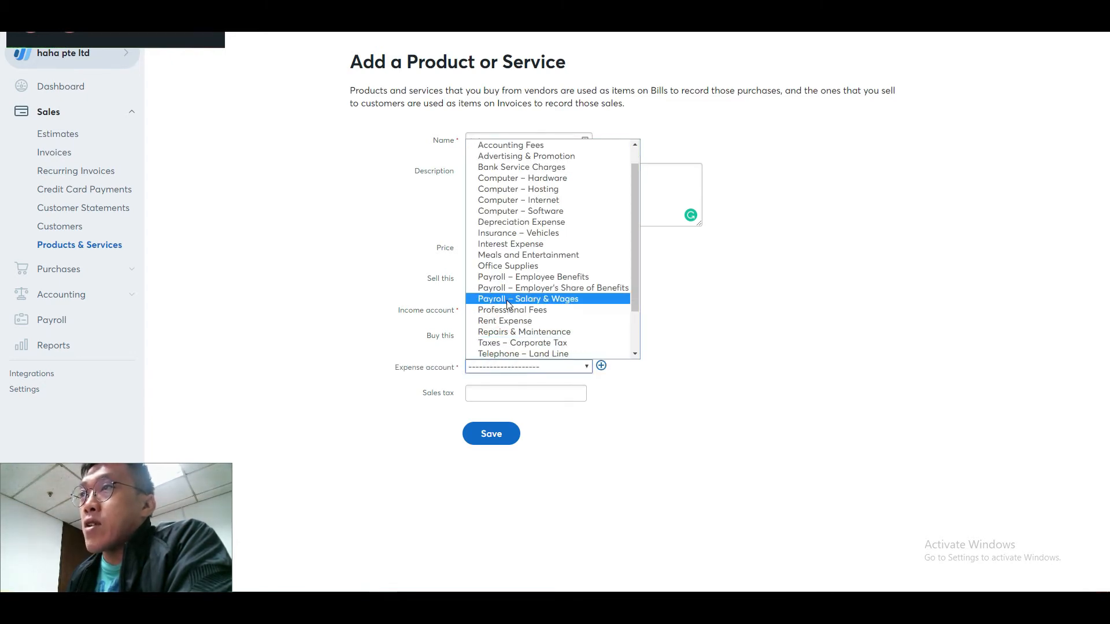
pyautogui.scroll(3, 553, 326)
pyautogui.scroll(-1, 520, 265)
pyautogui.click(340, 363)
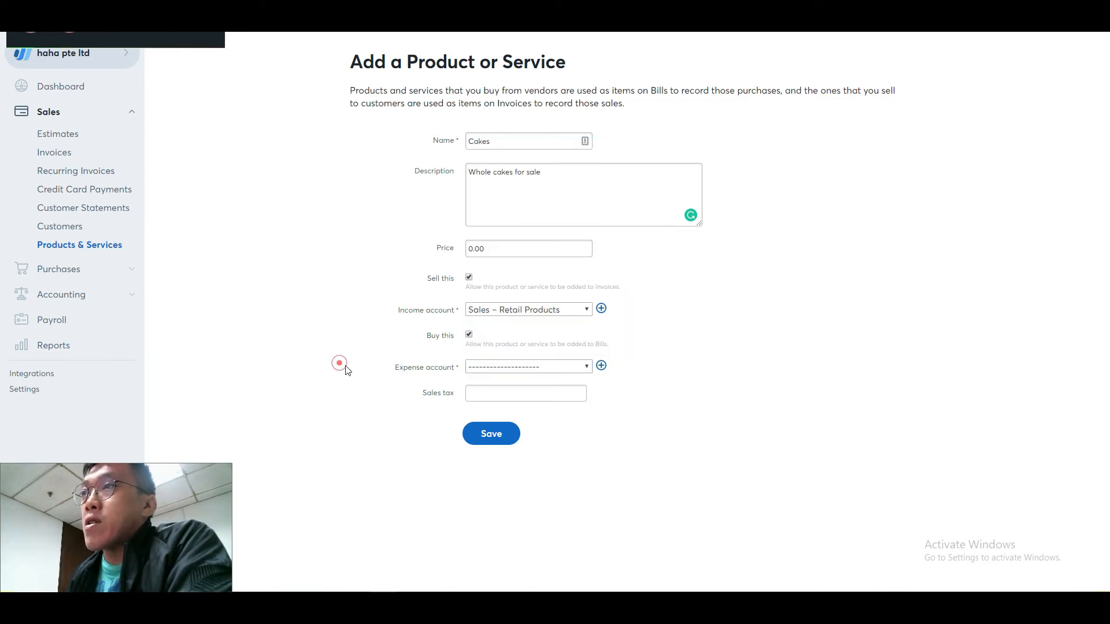
# Untick Buy this, leave sales tax blank, and save the Cakes product.
pyautogui.click(468, 336)
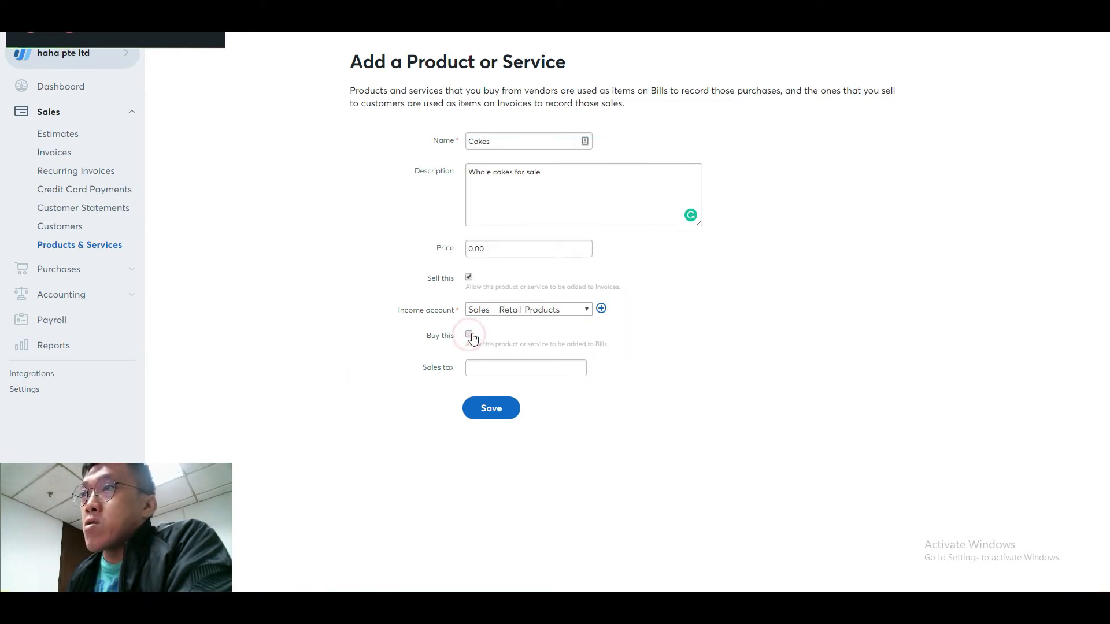
pyautogui.click(475, 367)
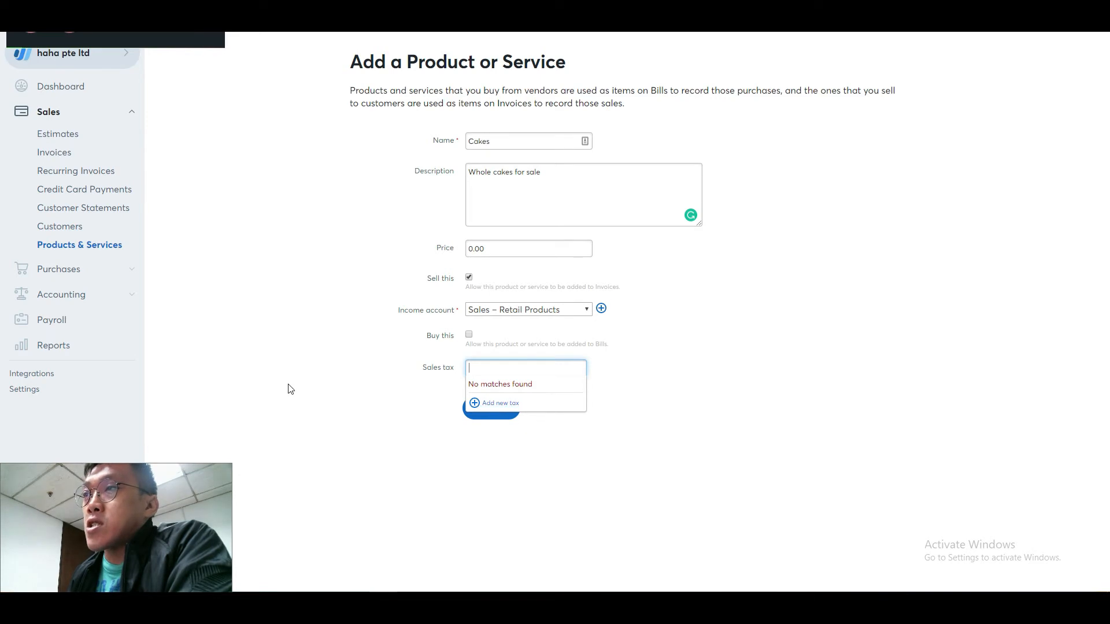
pyautogui.click(345, 413)
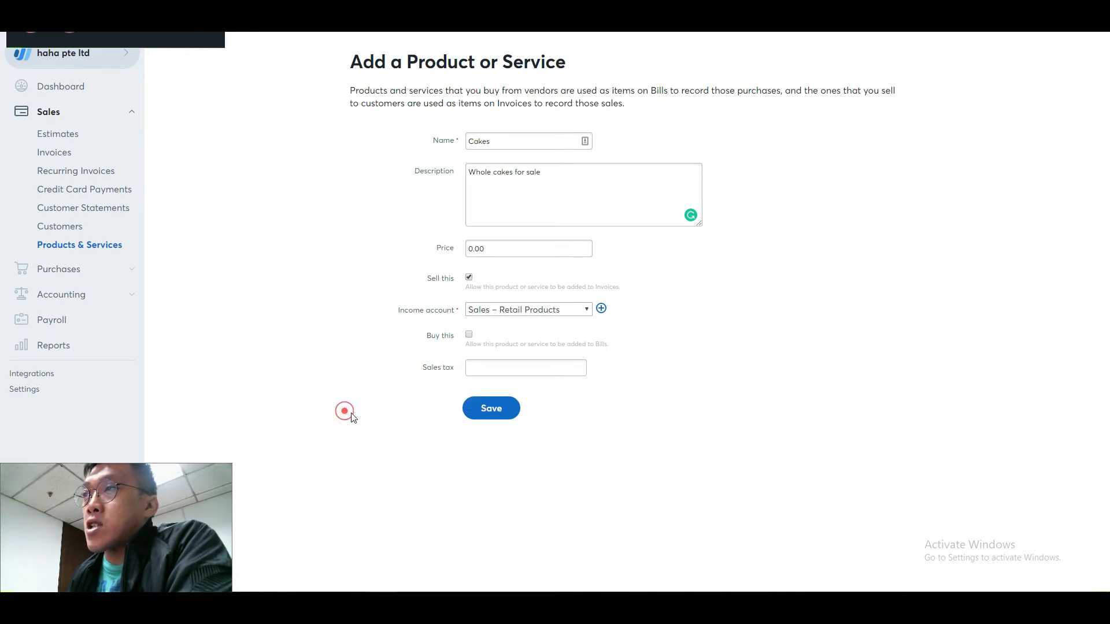
pyautogui.click(494, 417)
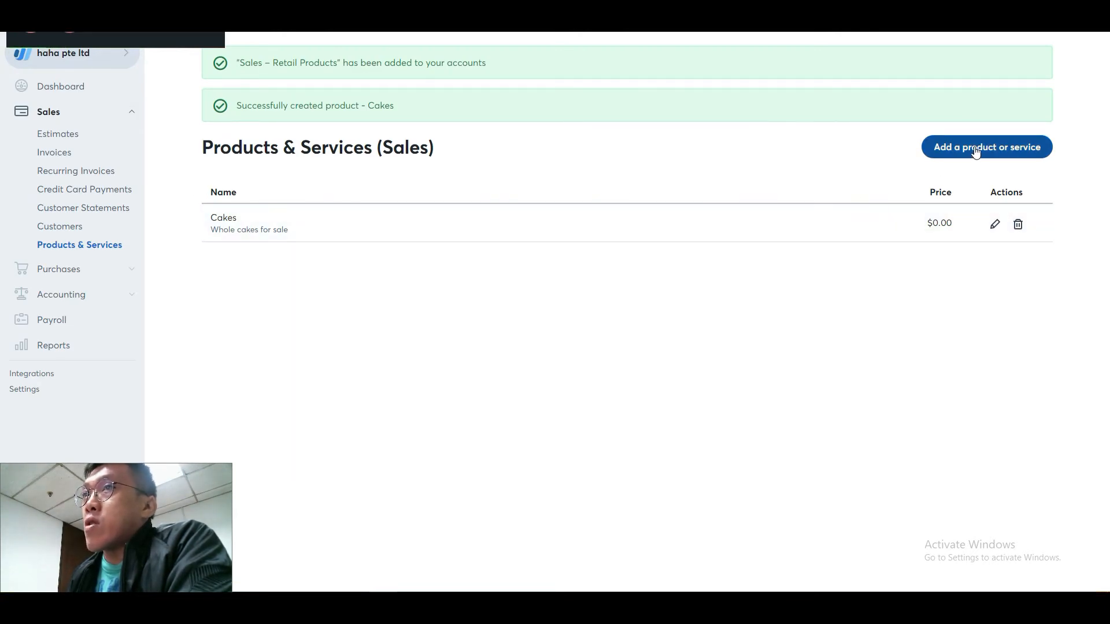
# Start a new product named Ice Cream with the description 'Ice Cream tubs'.
pyautogui.click(950, 64)
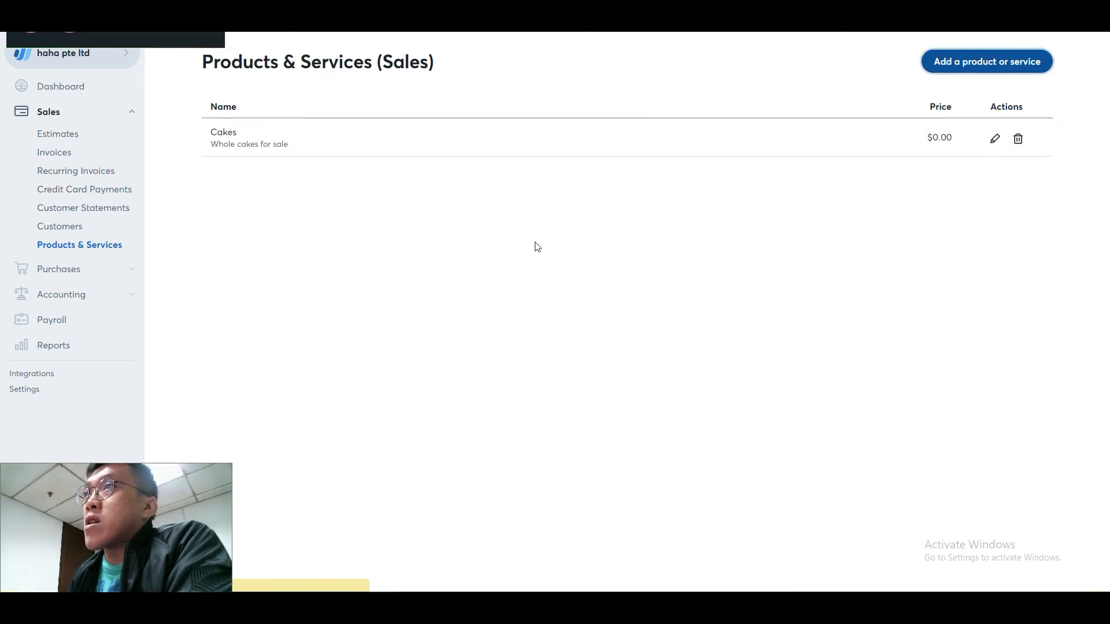
pyautogui.click(504, 143)
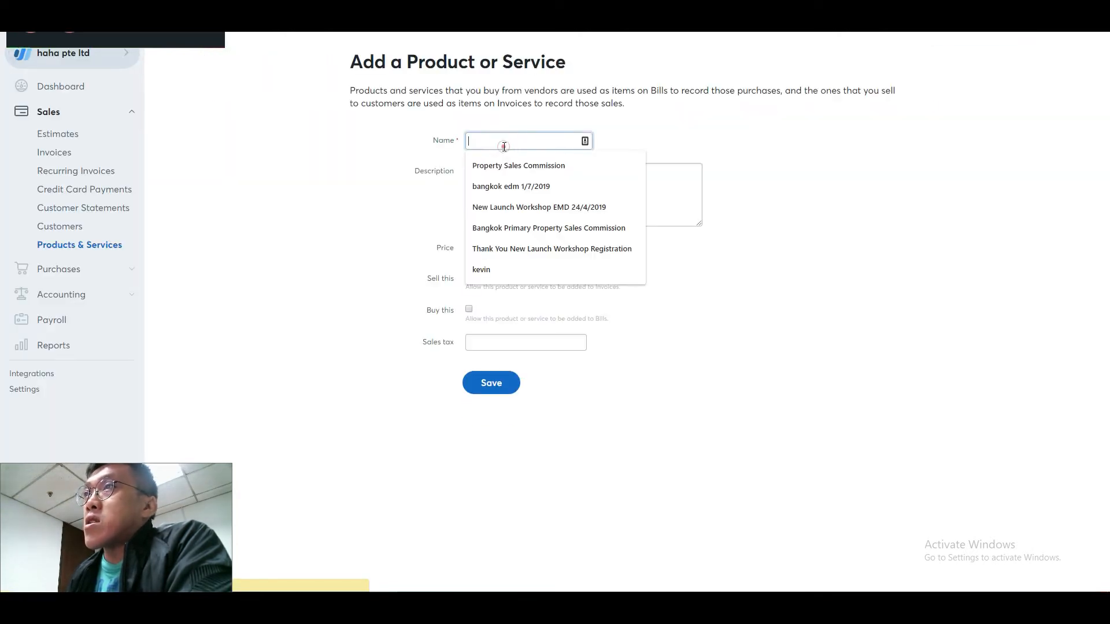
pyautogui.write('l')
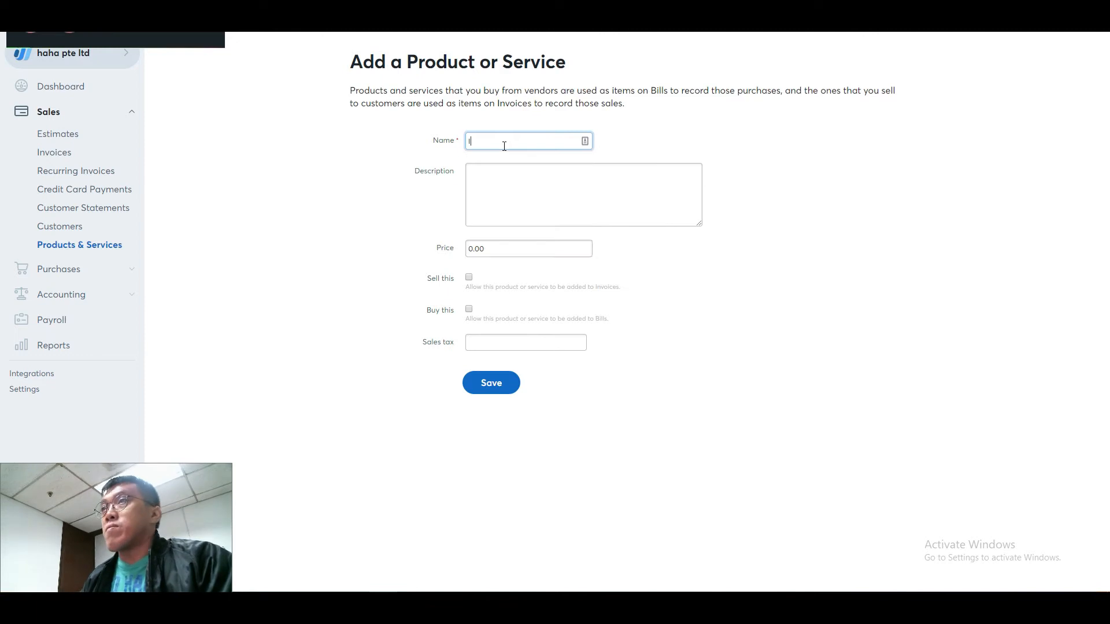
pyautogui.click(517, 190)
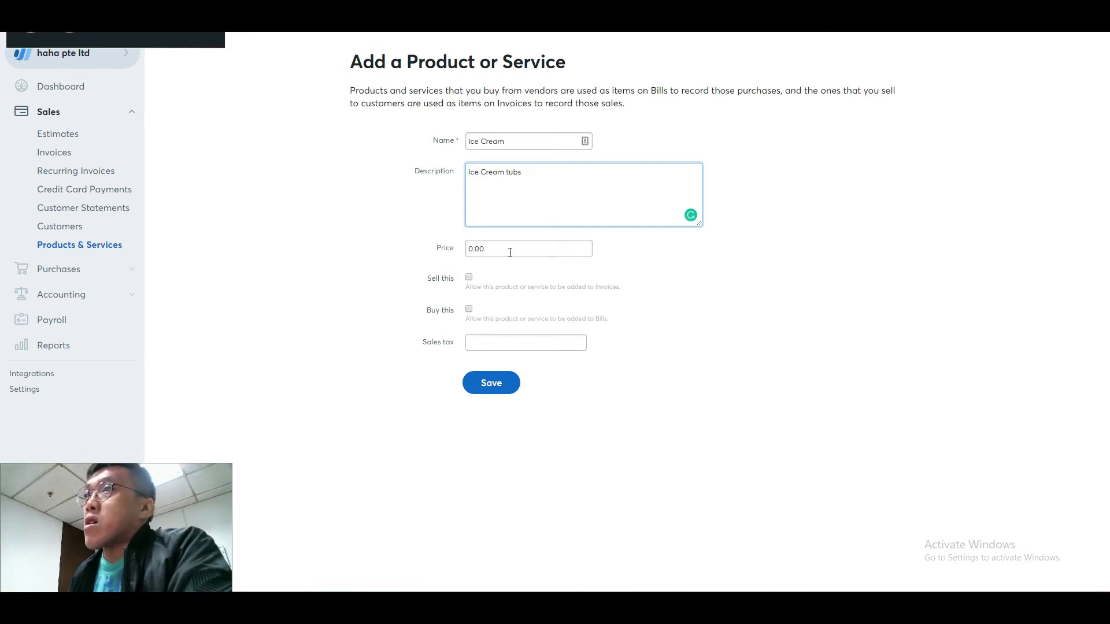
# Mark Ice Cream as sold and look over the existing income accounts.
pyautogui.click(468, 277)
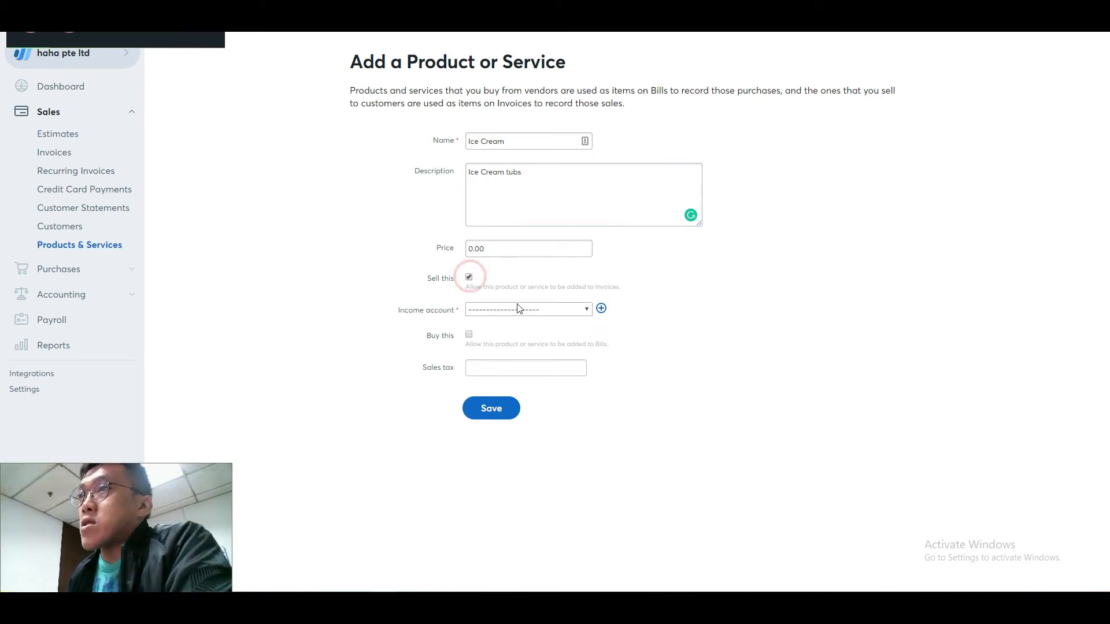
pyautogui.click(550, 311)
pyautogui.click(551, 312)
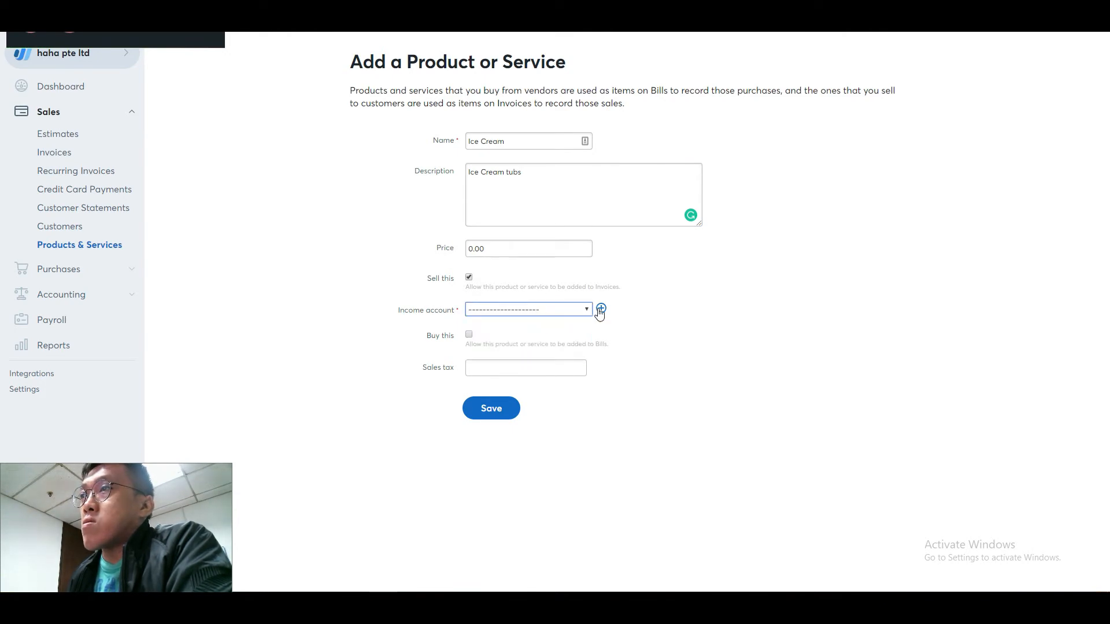
pyautogui.click(549, 314)
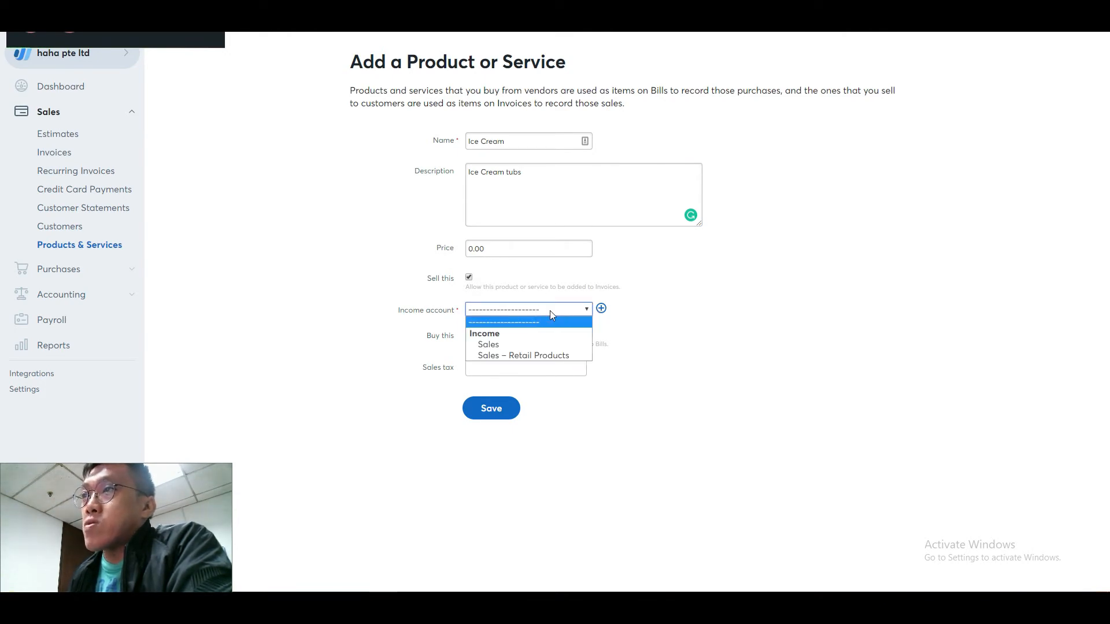
pyautogui.click(548, 312)
# Create an Other Products & Services income account for it and save the Ice Cream product.
pyautogui.click(601, 309)
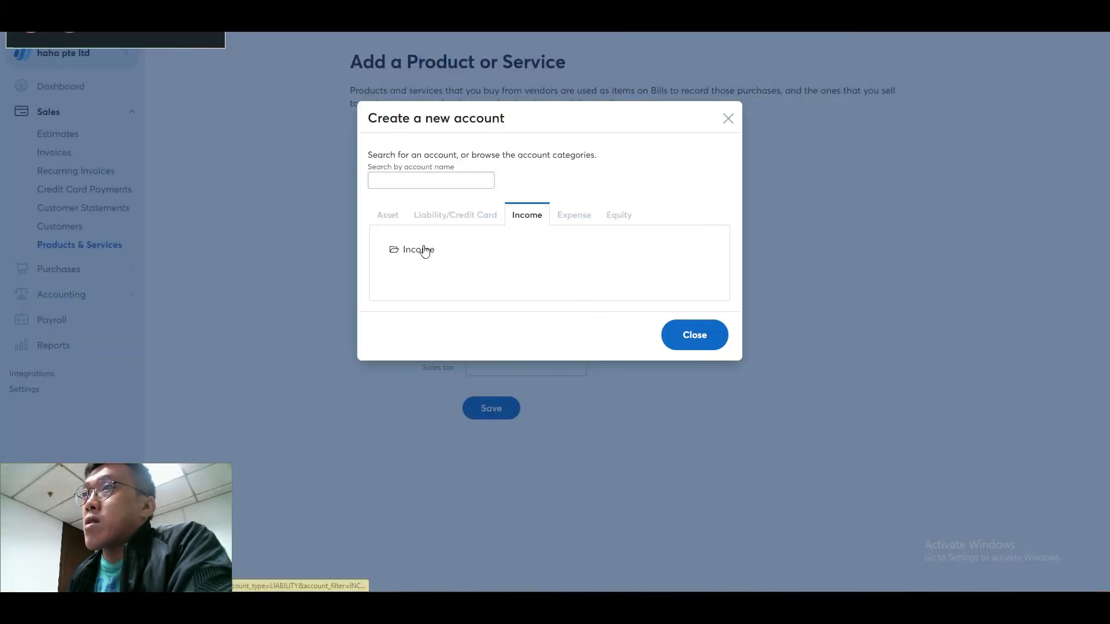
pyautogui.click(420, 249)
pyautogui.click(465, 345)
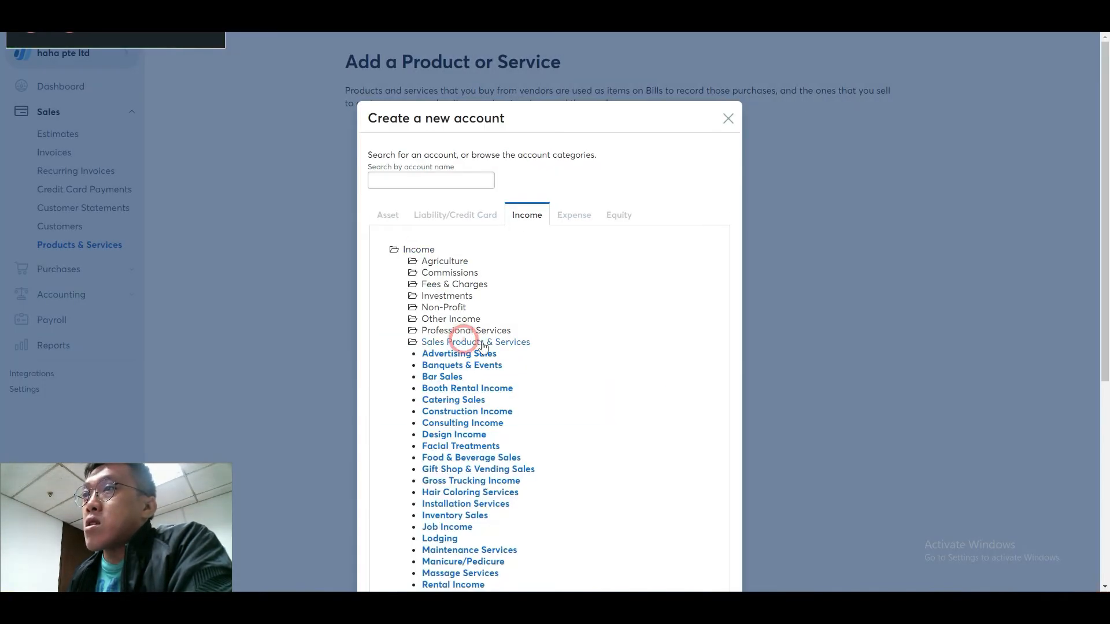
pyautogui.scroll(-3, 529, 430)
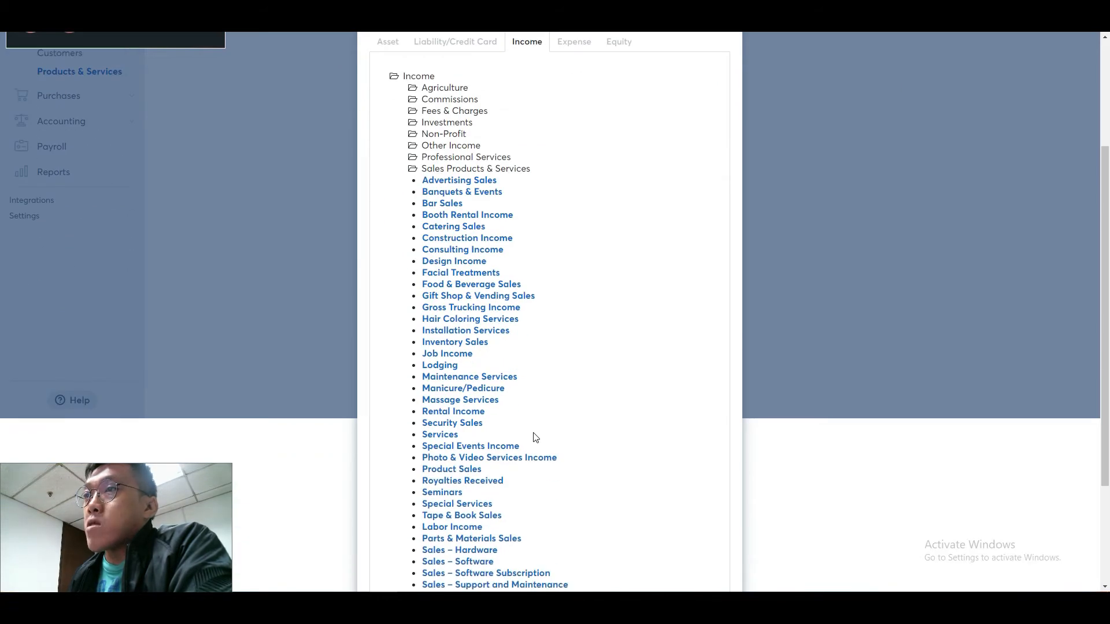
pyautogui.scroll(-2, 537, 447)
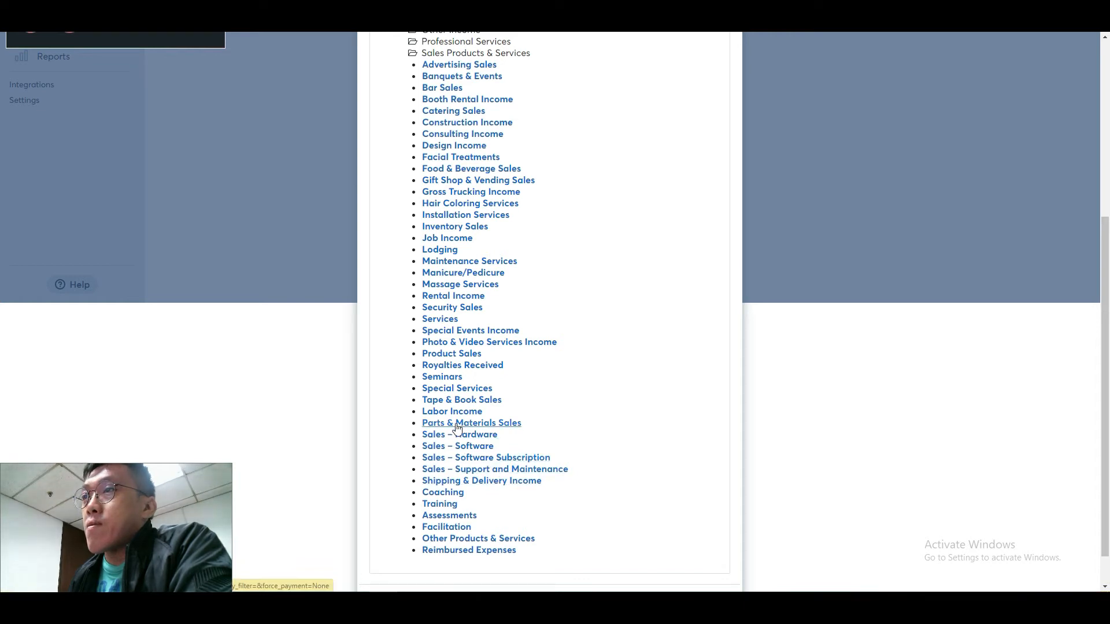
pyautogui.click(511, 539)
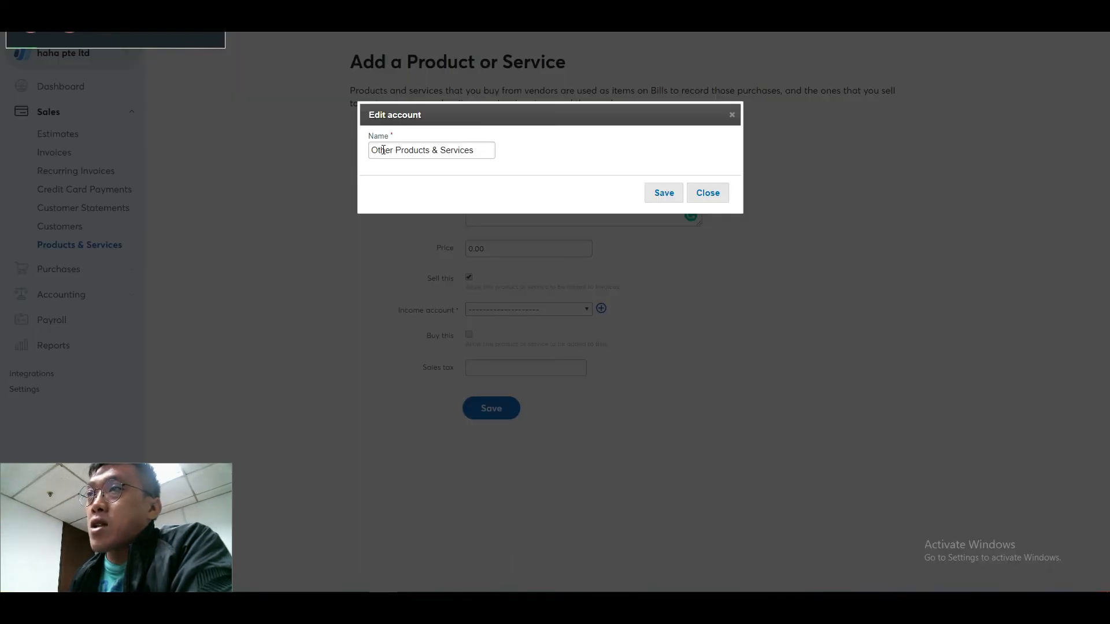
pyautogui.click(663, 193)
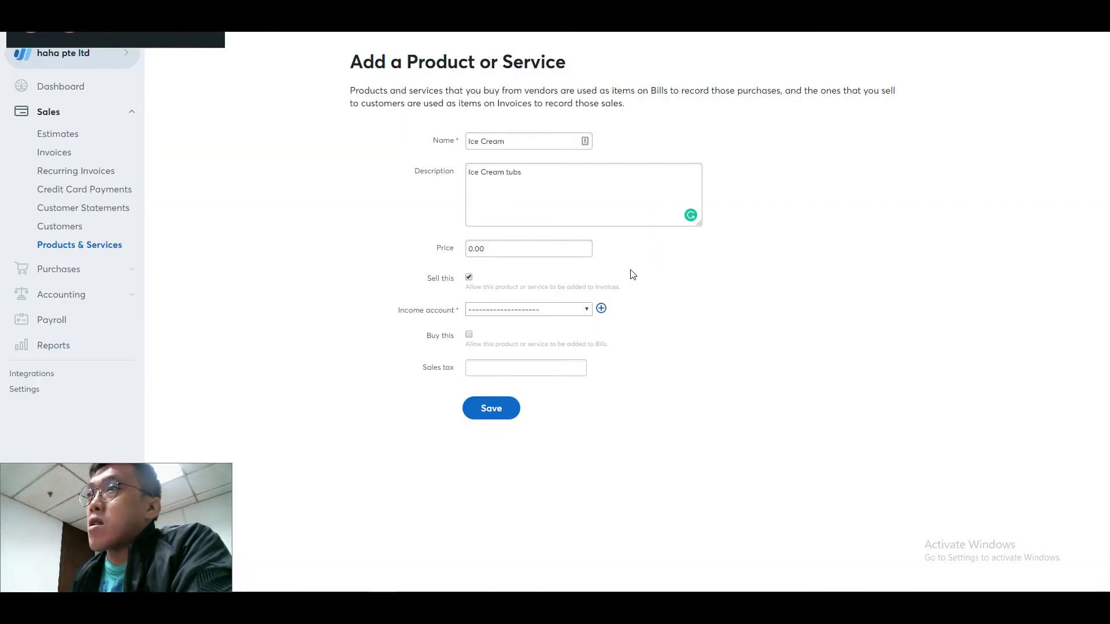
pyautogui.click(485, 408)
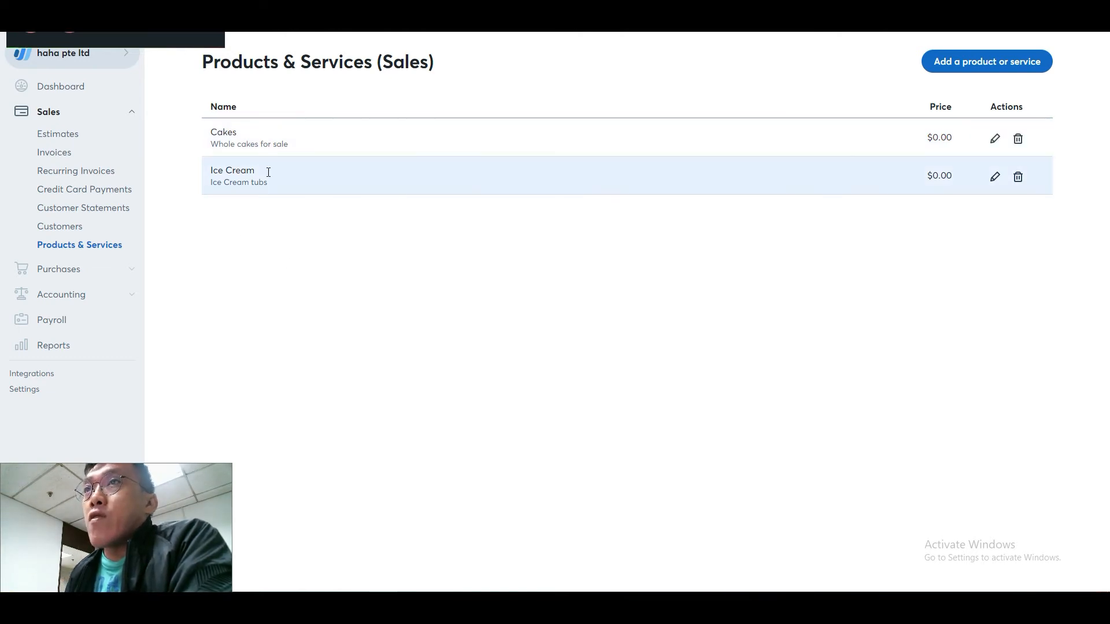
# Rename the Sales – Retail Products income account to Cake in the Chart of Accounts.
pyautogui.click(81, 294)
pyautogui.click(62, 294)
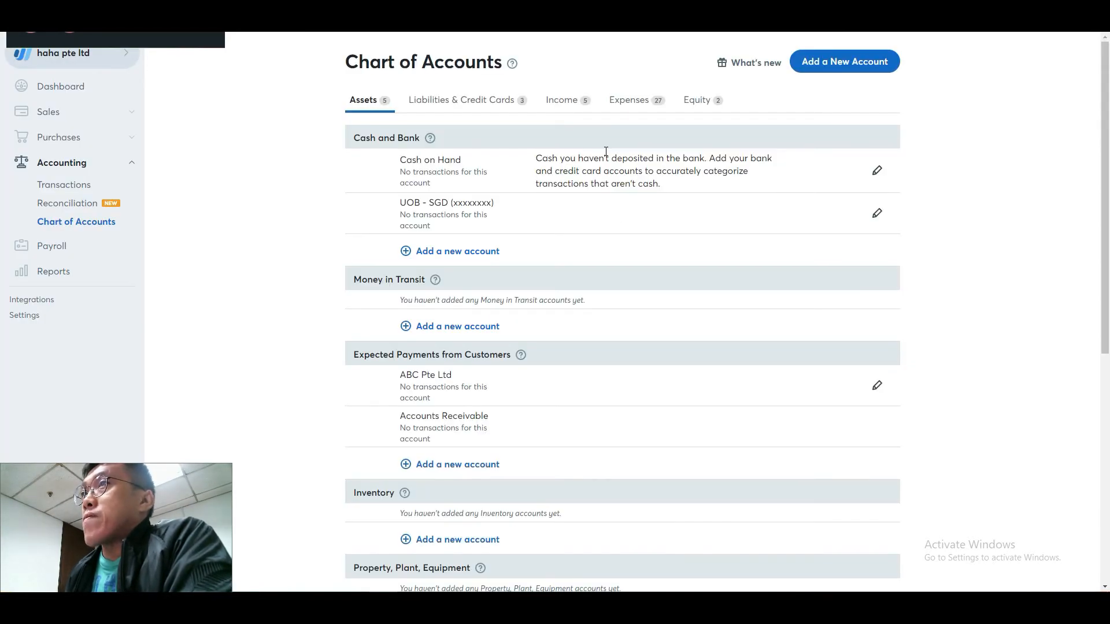
pyautogui.click(569, 103)
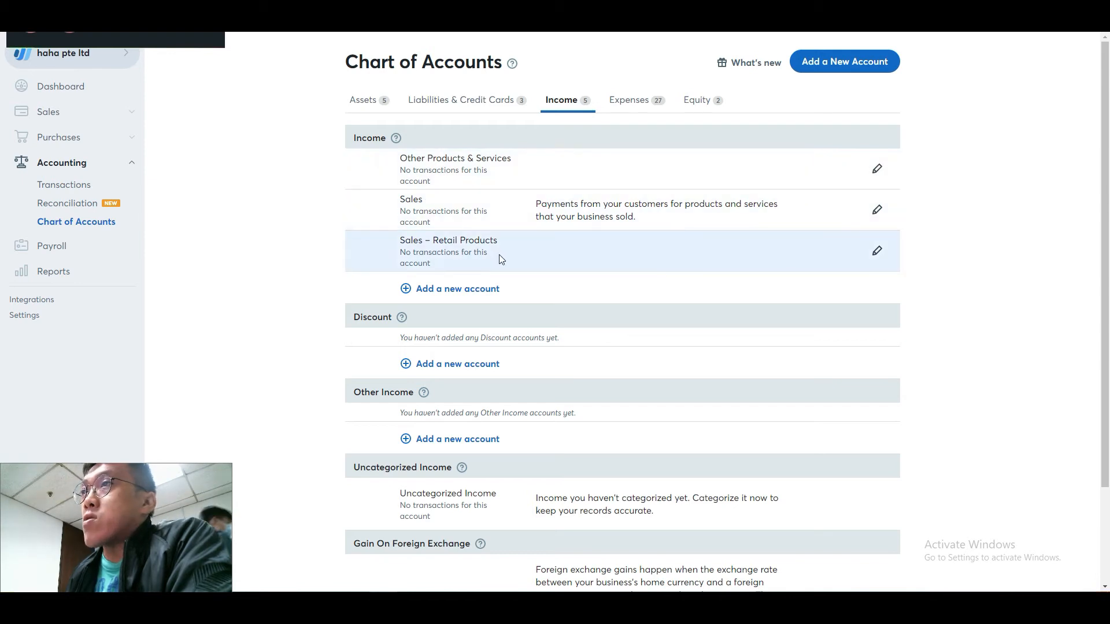
pyautogui.click(876, 250)
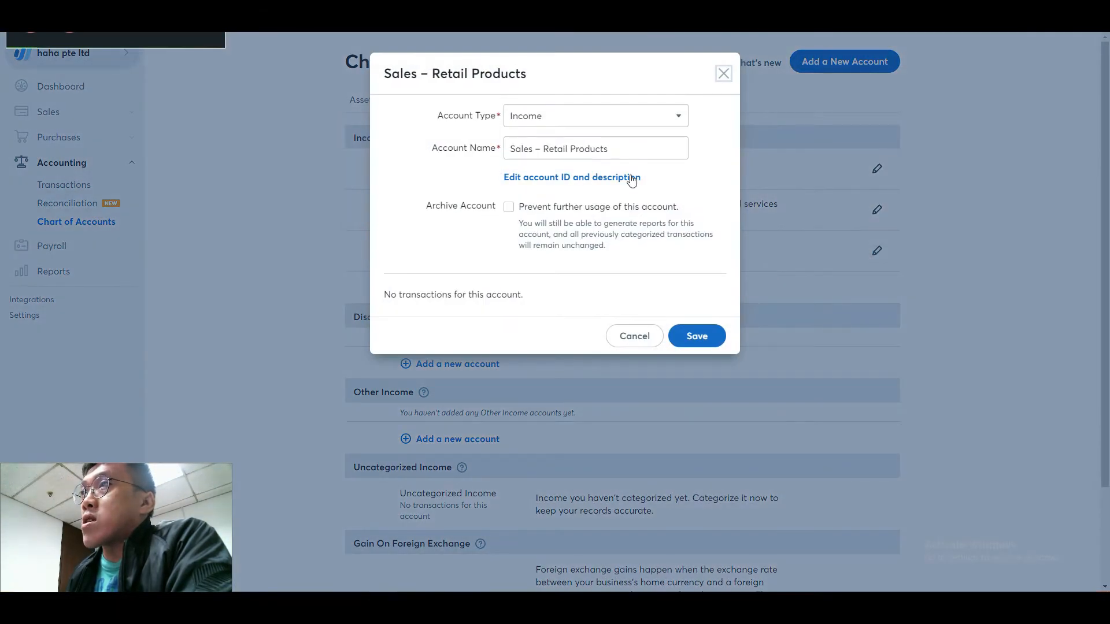
pyautogui.tripleClick(625, 145)
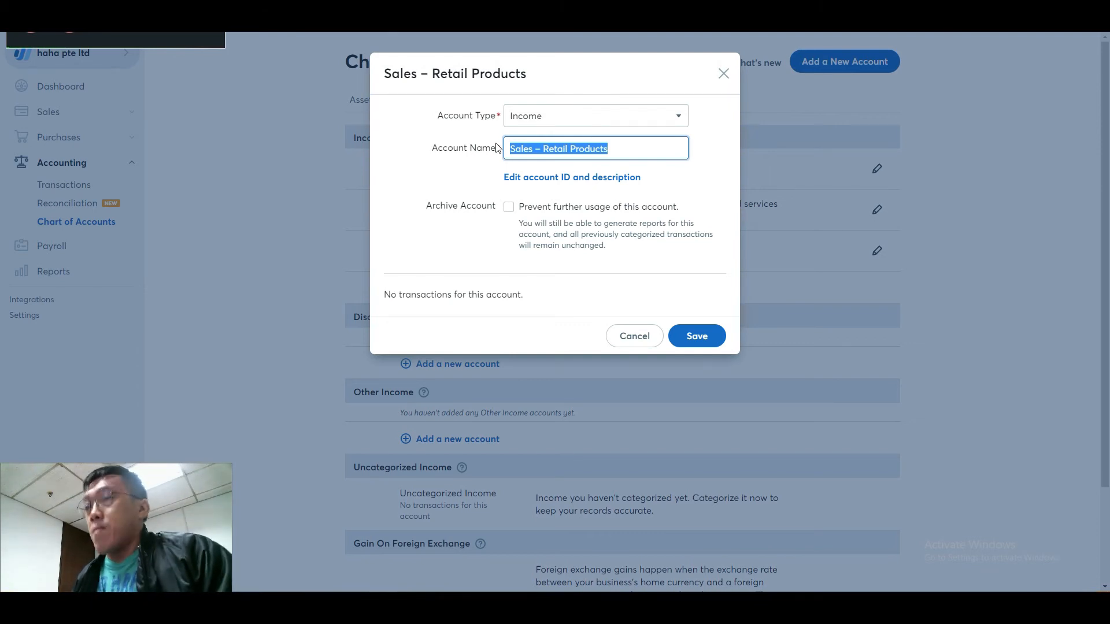
pyautogui.write('Co')
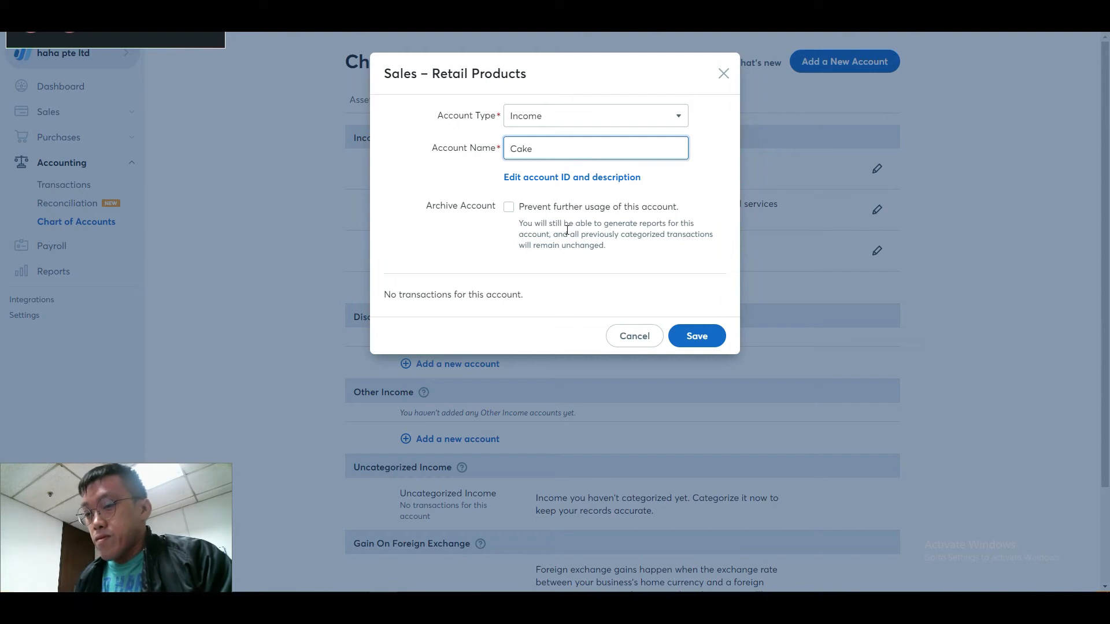
pyautogui.click(701, 341)
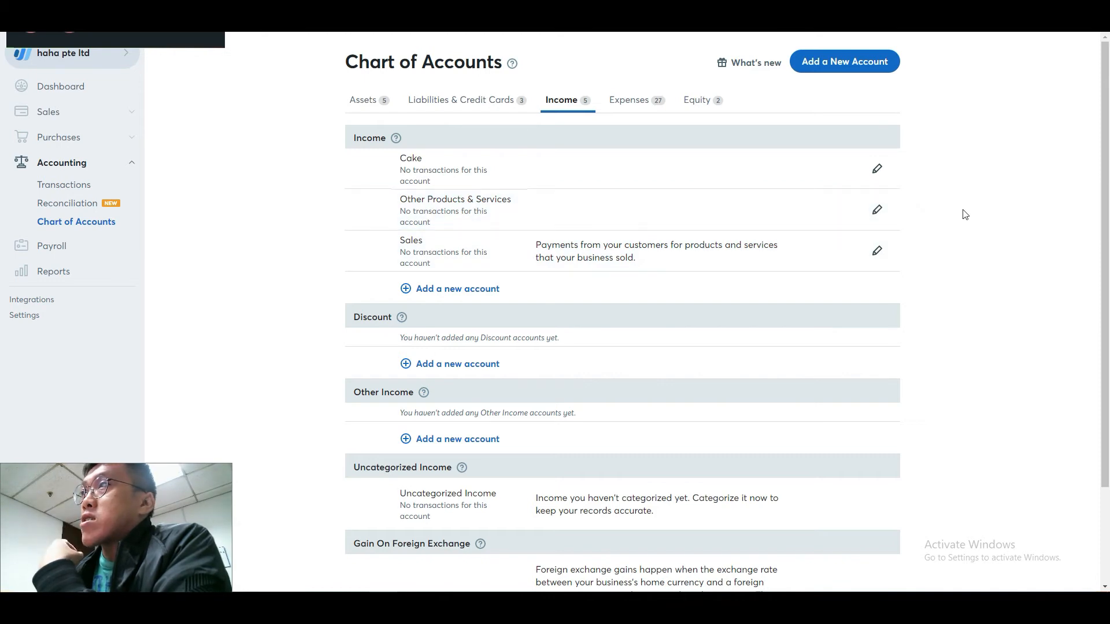
# Rename the Other Products & Services income account to Ice Cream.
pyautogui.click(878, 211)
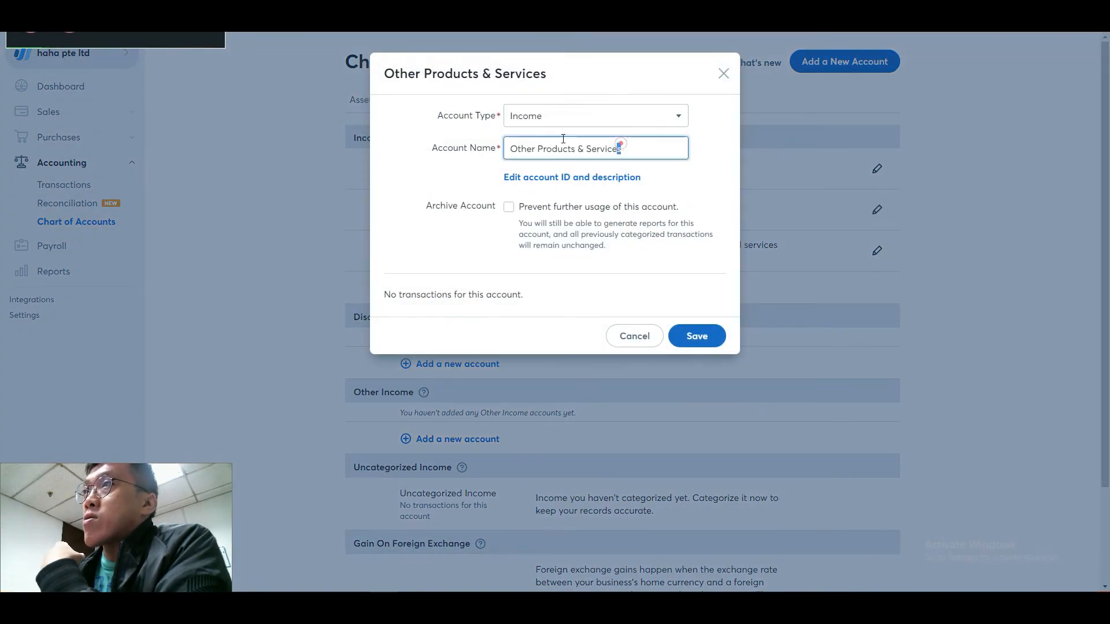
pyautogui.moveTo(622, 149); pyautogui.dragTo(500, 149)
pyautogui.write('Ice')
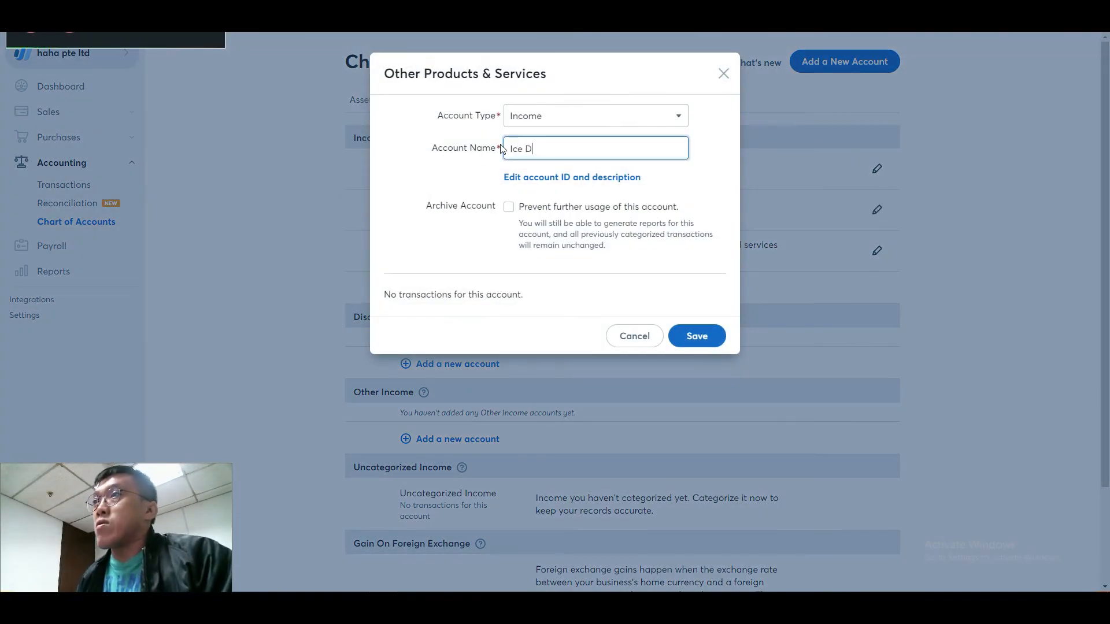
pyautogui.write(' Cream')
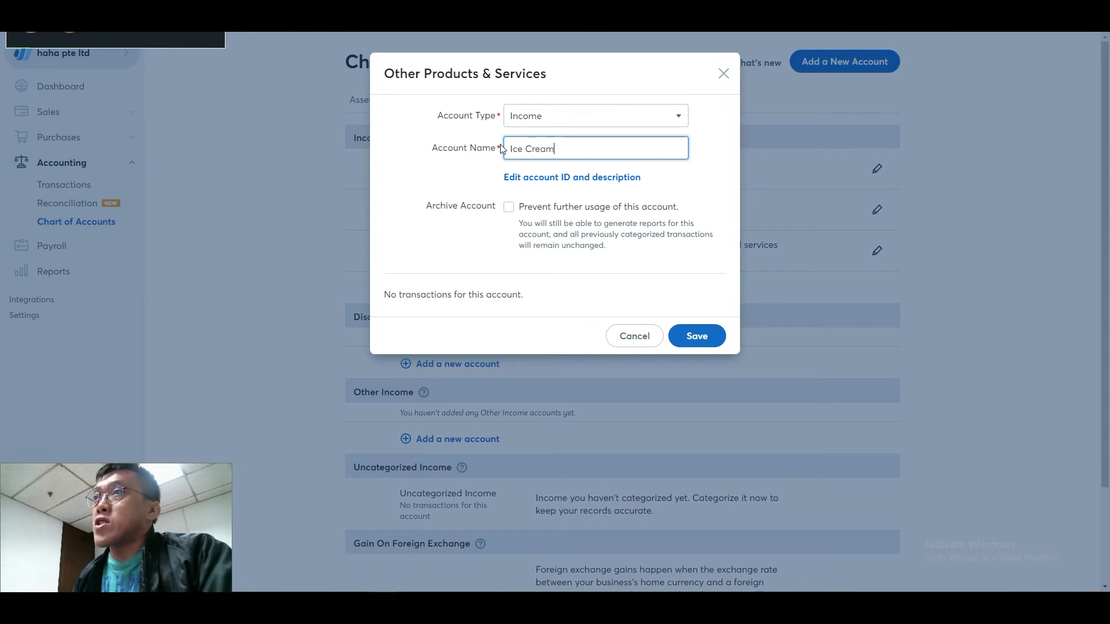
pyautogui.click(689, 327)
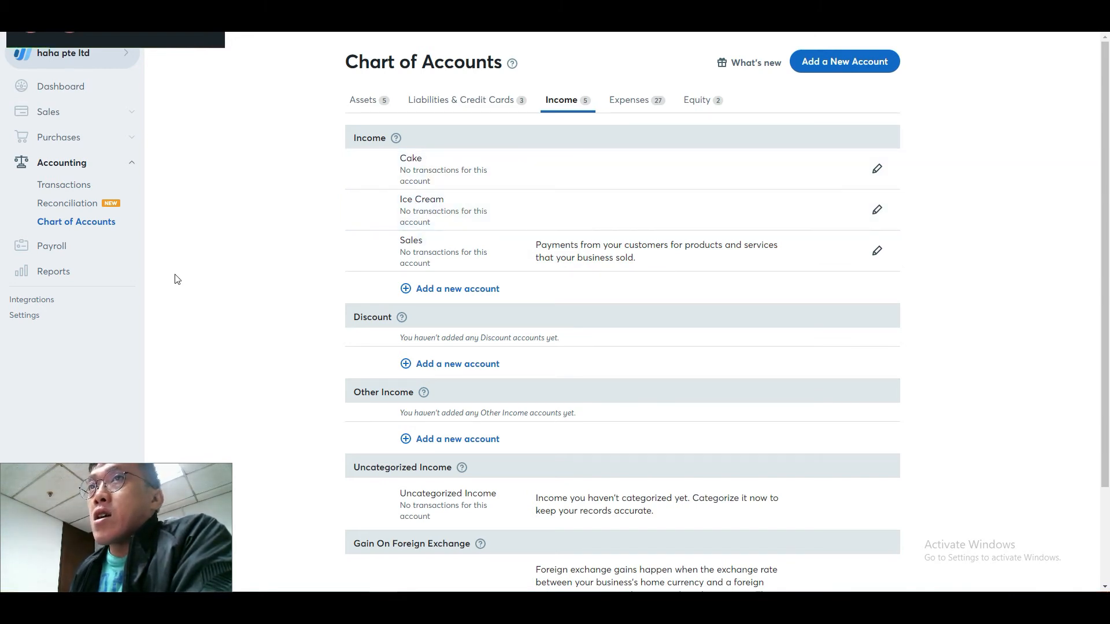
pyautogui.click(89, 115)
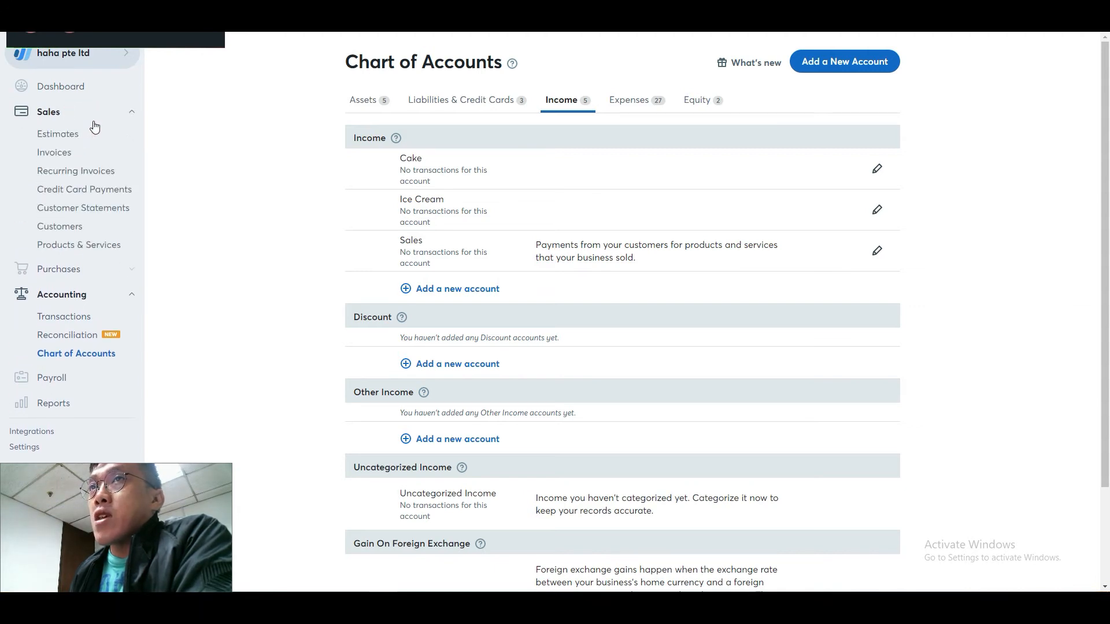
# Create a new invoice from Sales > Invoices and expand its business address and logo section.
pyautogui.click(53, 152)
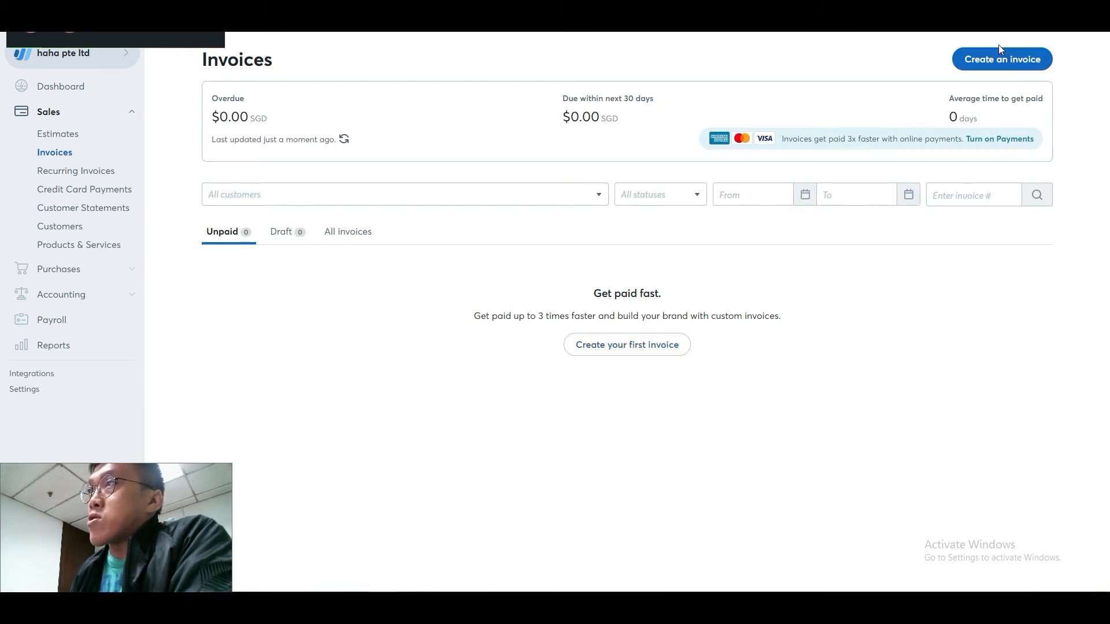
pyautogui.click(1013, 67)
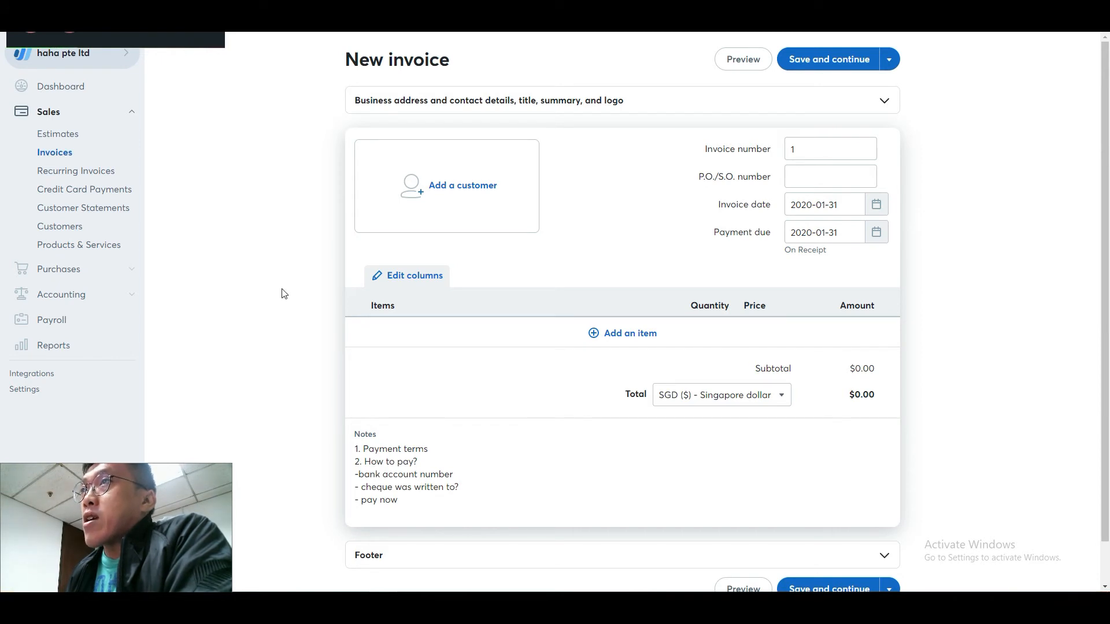
pyautogui.click(528, 103)
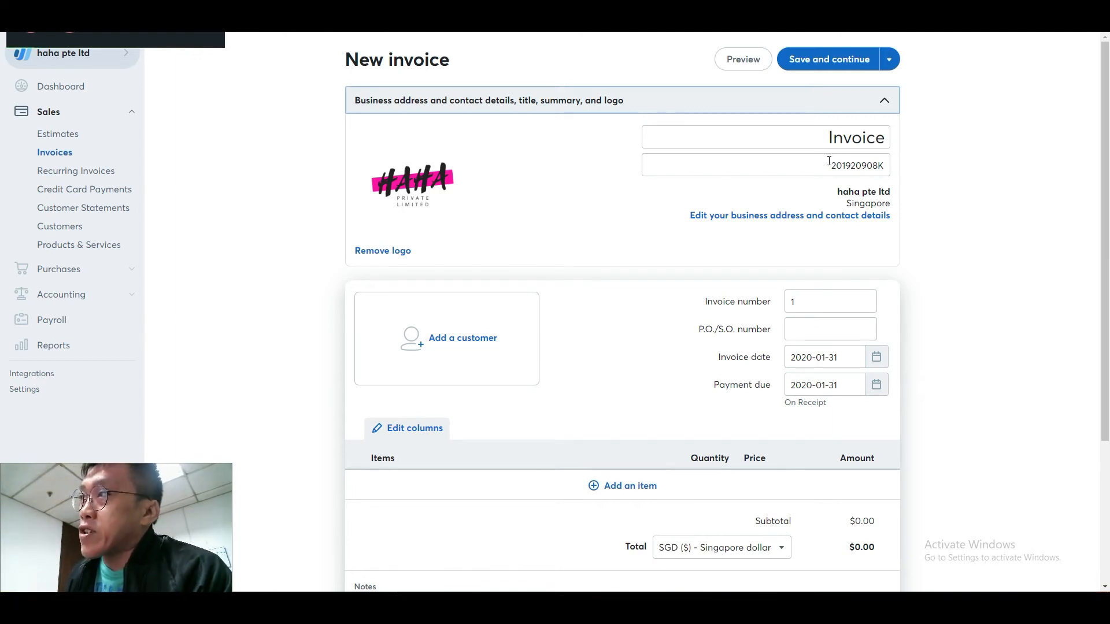
# Enter the business name and address Orchard Road, Singapore, postal code 123456.
pyautogui.click(768, 216)
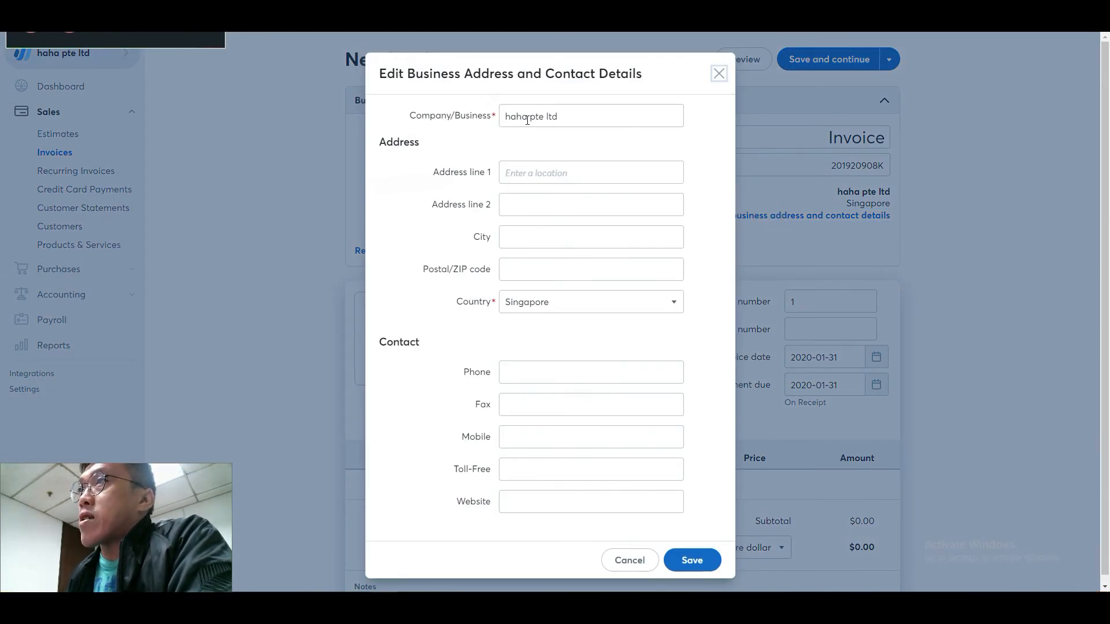
pyautogui.tripleClick(558, 116)
pyautogui.write('H')
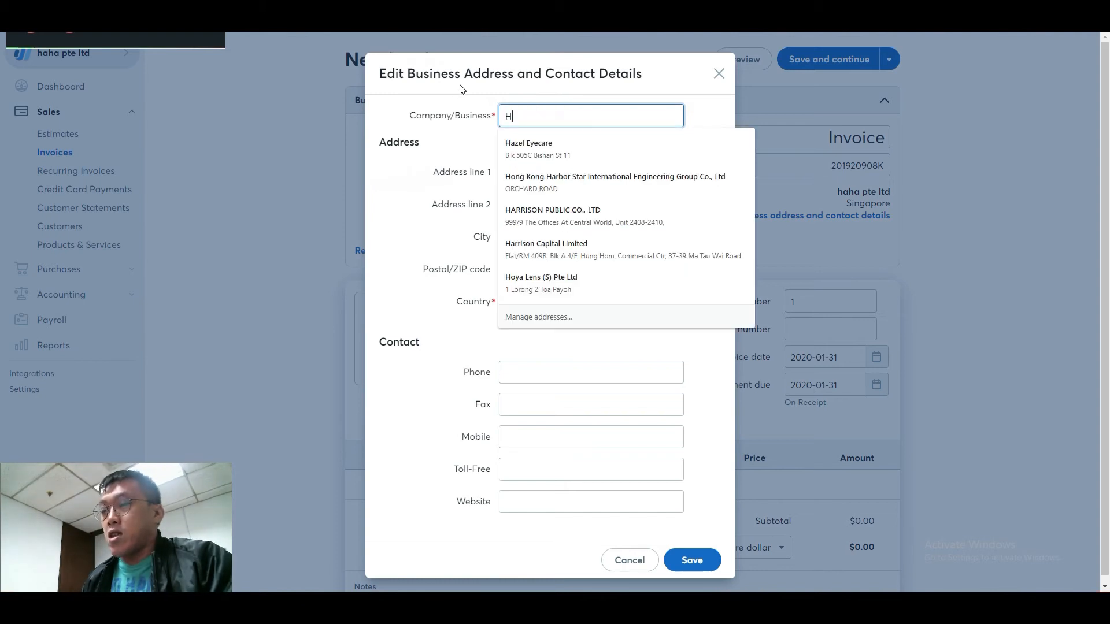
pyautogui.write('aha')
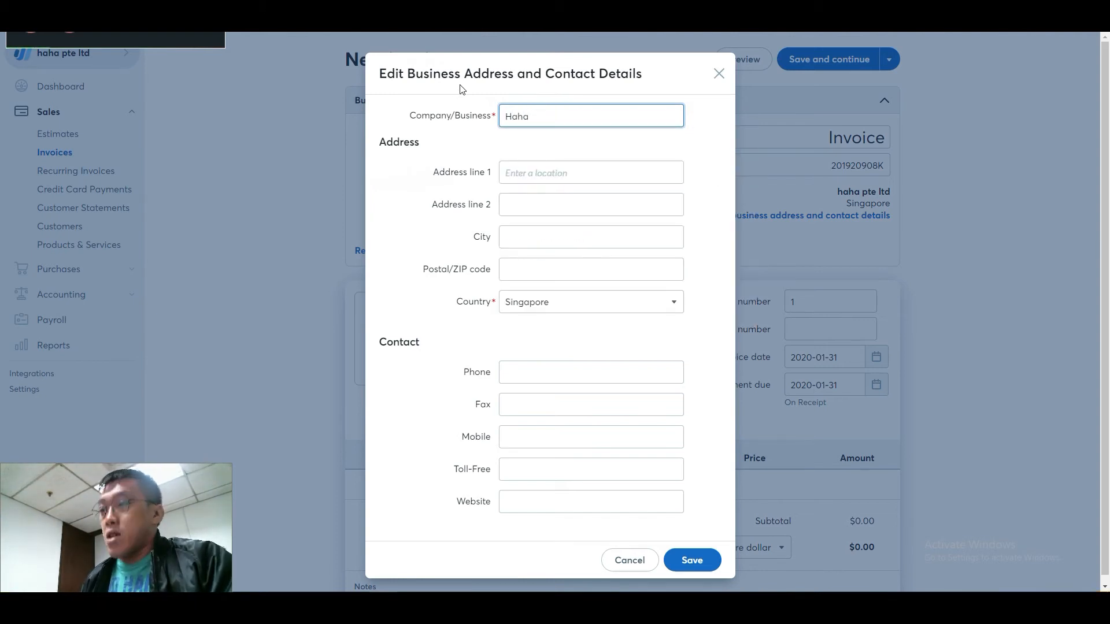
pyautogui.write('d')
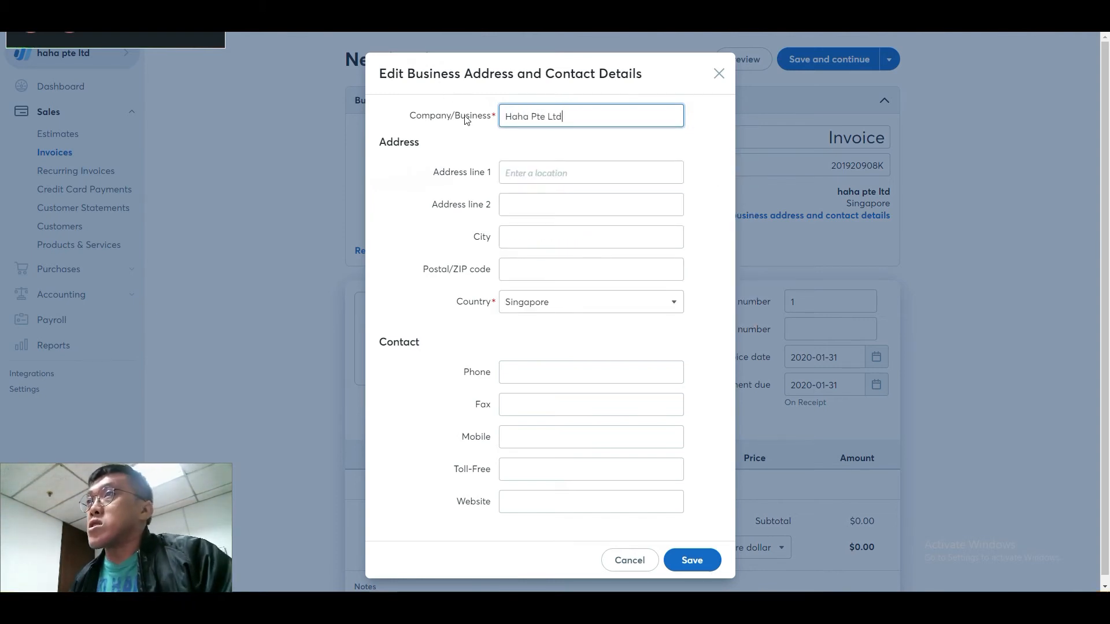
pyautogui.click(521, 175)
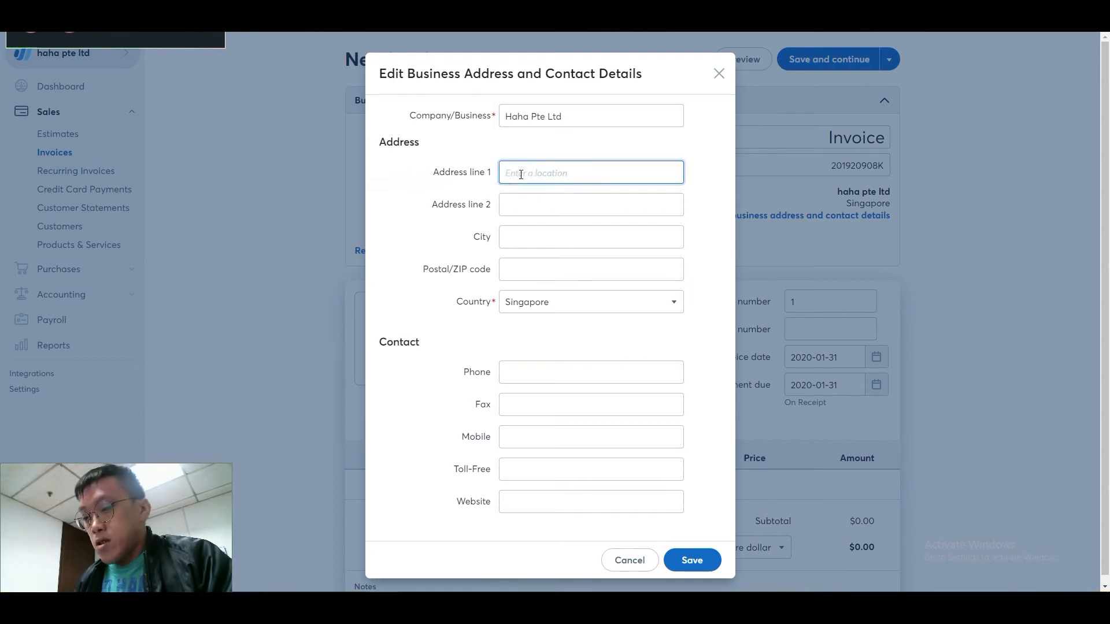
pyautogui.write('Orchard Road')
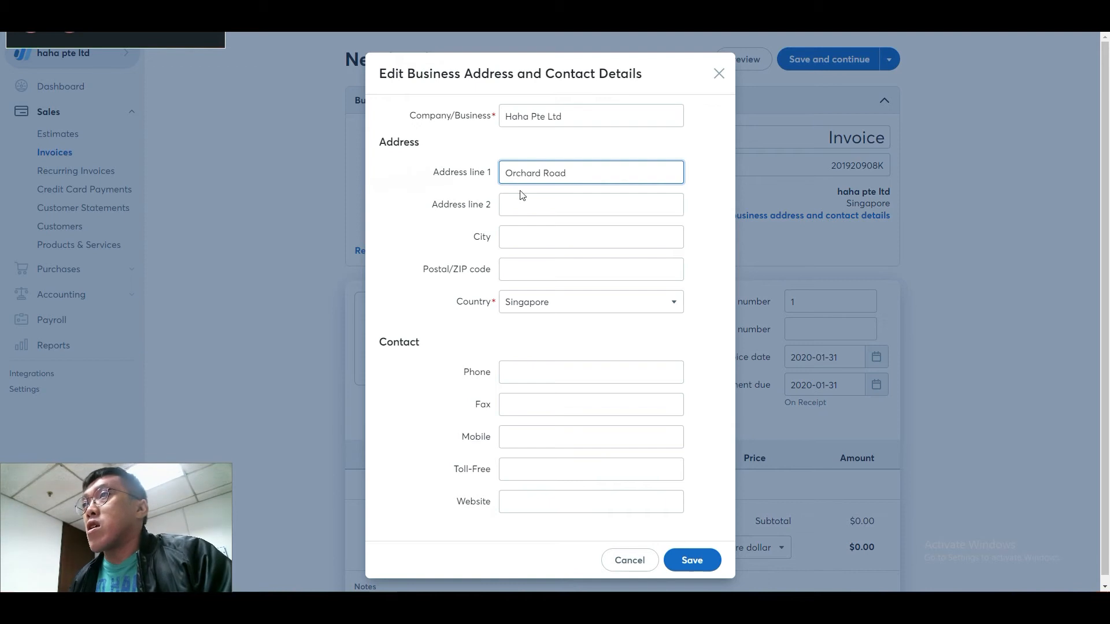
pyautogui.click(543, 237)
pyautogui.write('Singapo')
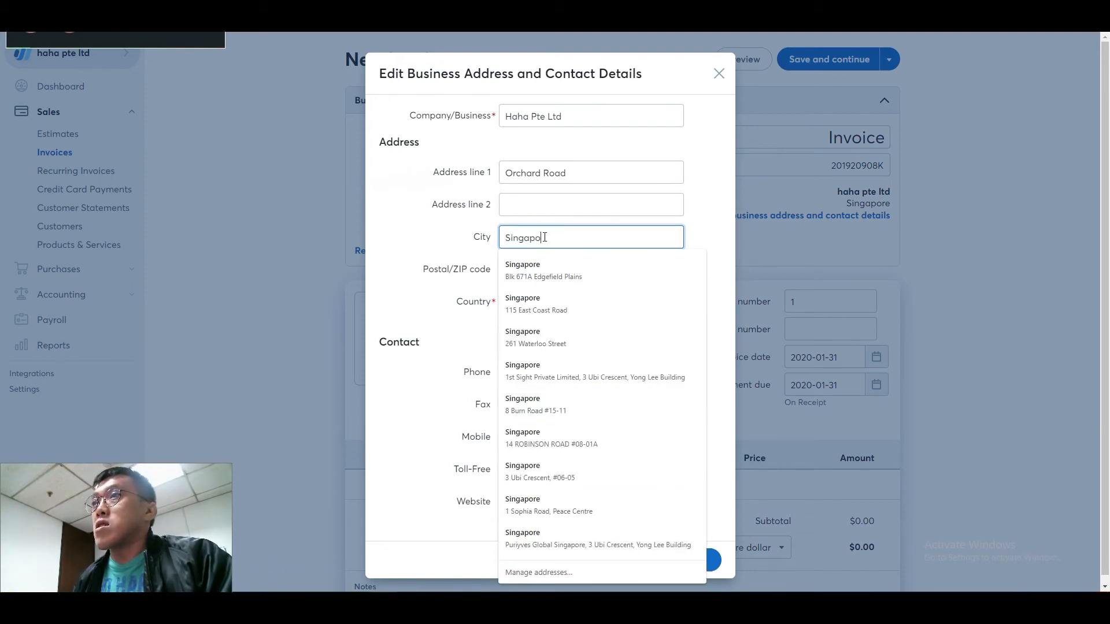
pyautogui.write('re')
pyautogui.press('Tab')
pyautogui.write('123456')
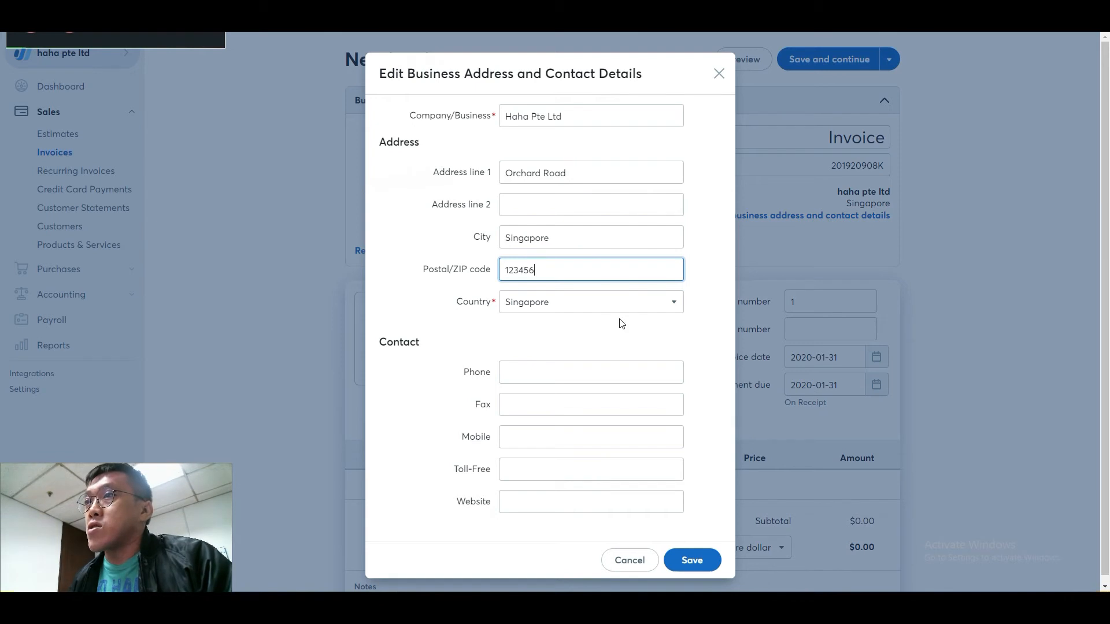
pyautogui.scroll(-1, 614, 350)
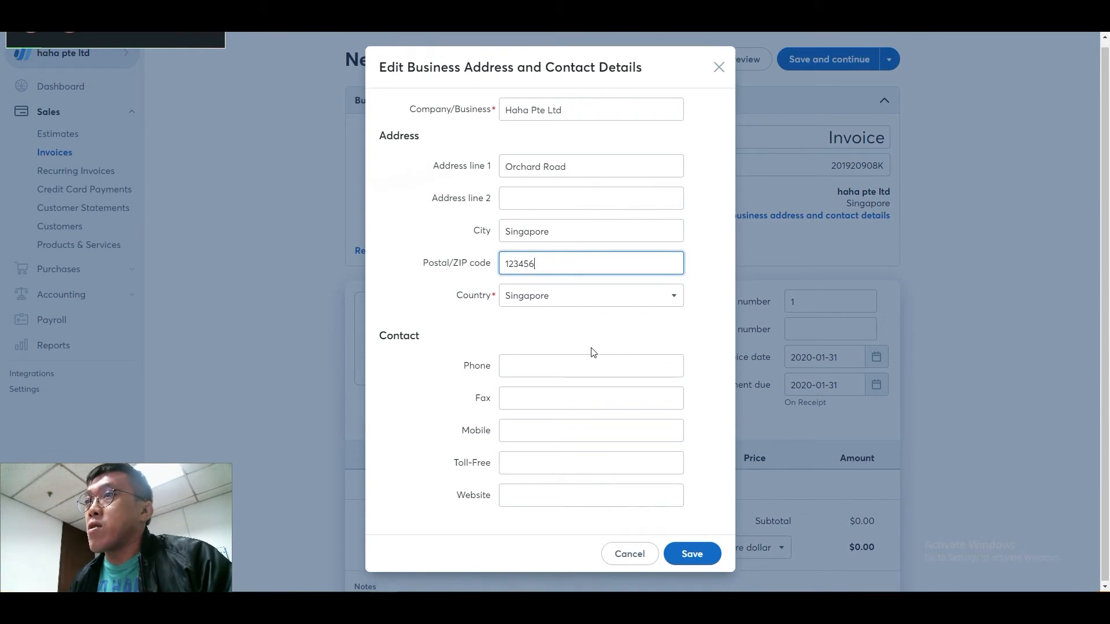
pyautogui.click(544, 363)
pyautogui.write('+')
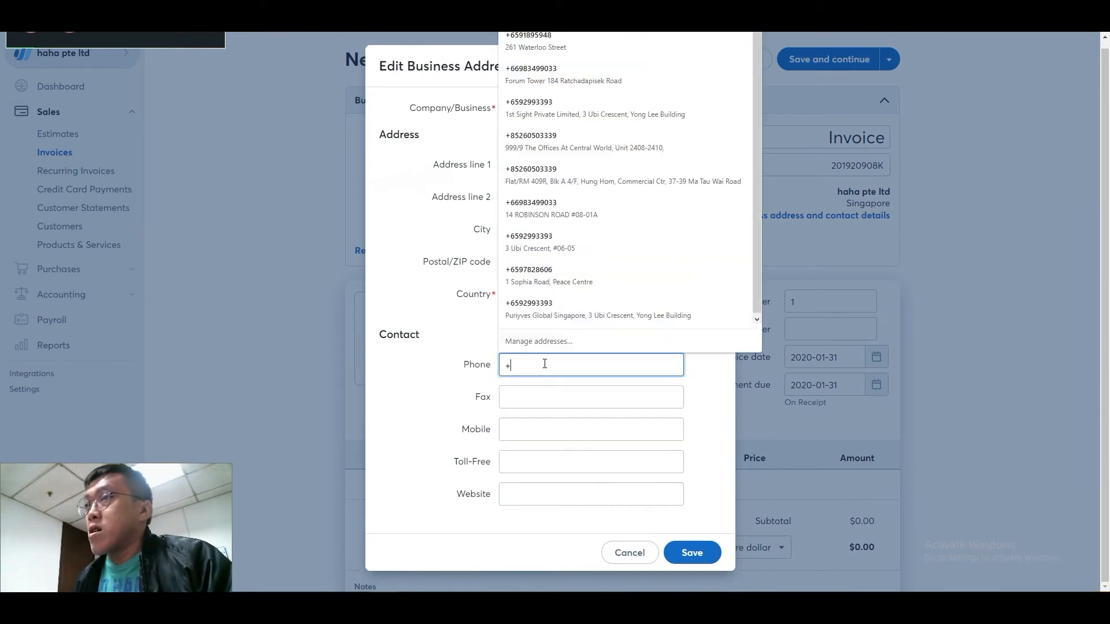
pyautogui.write('654')
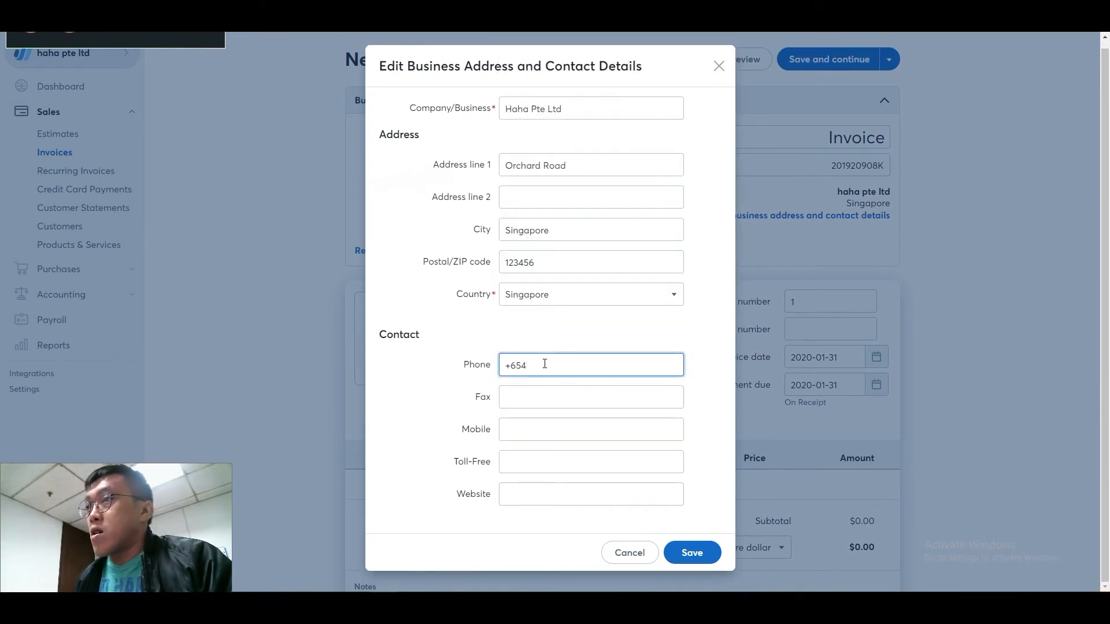
pyautogui.write('777777')
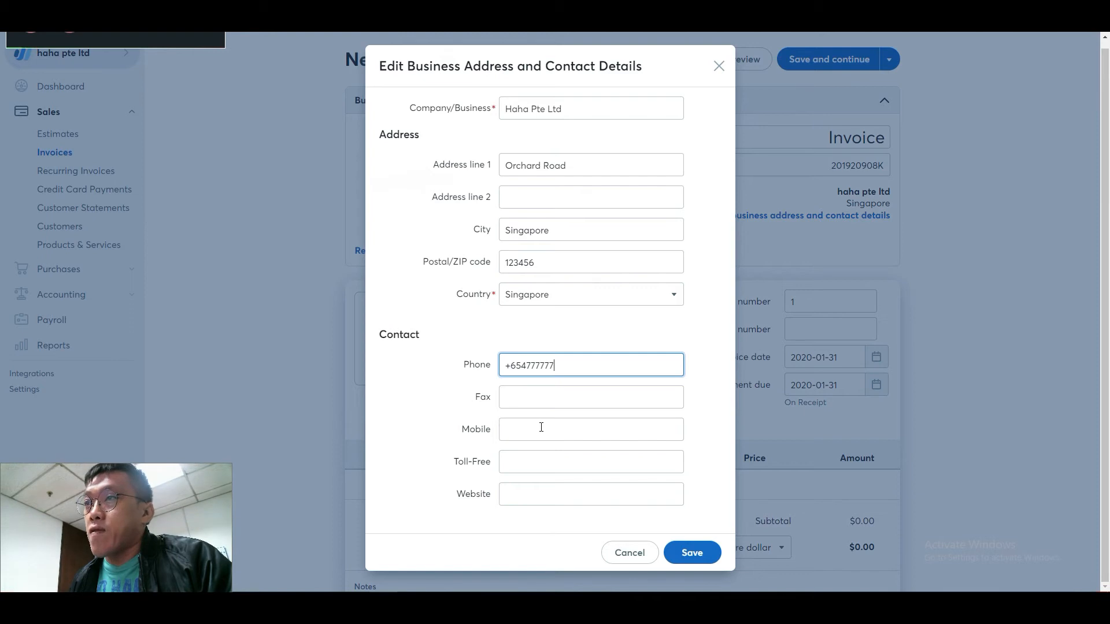
pyautogui.click(542, 497)
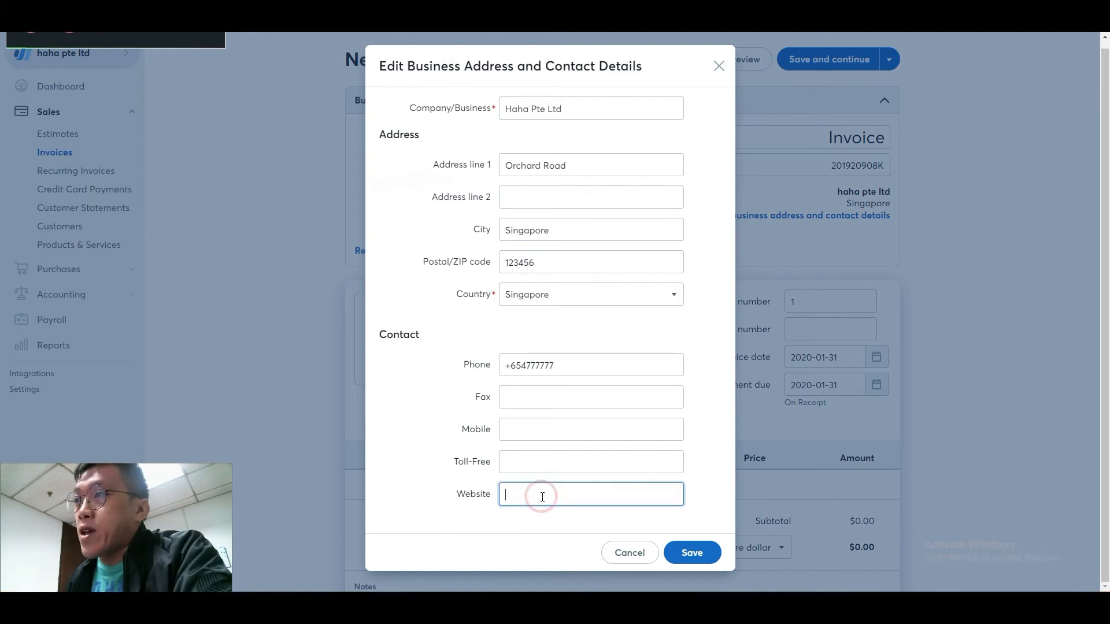
pyautogui.write('www.haha.com')
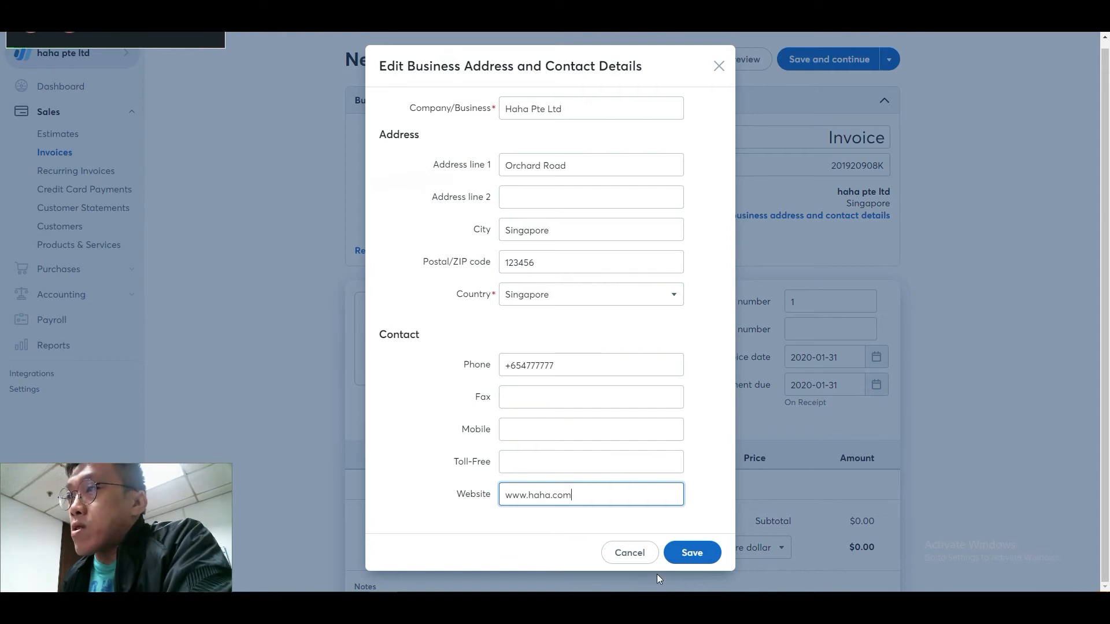
pyautogui.click(688, 554)
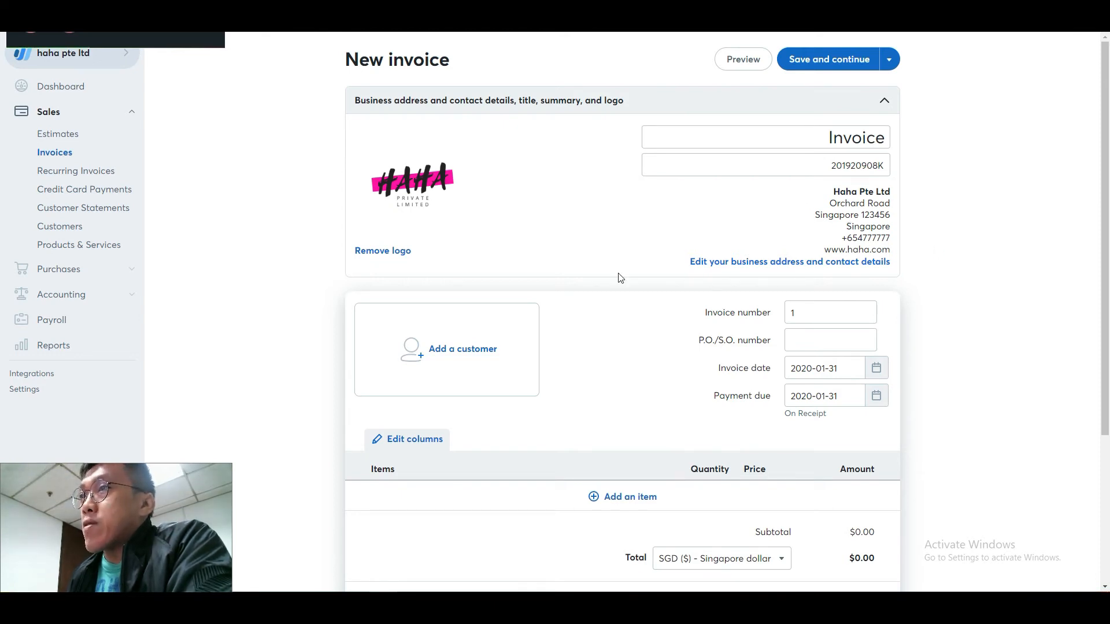
pyautogui.scroll(-2, 613, 365)
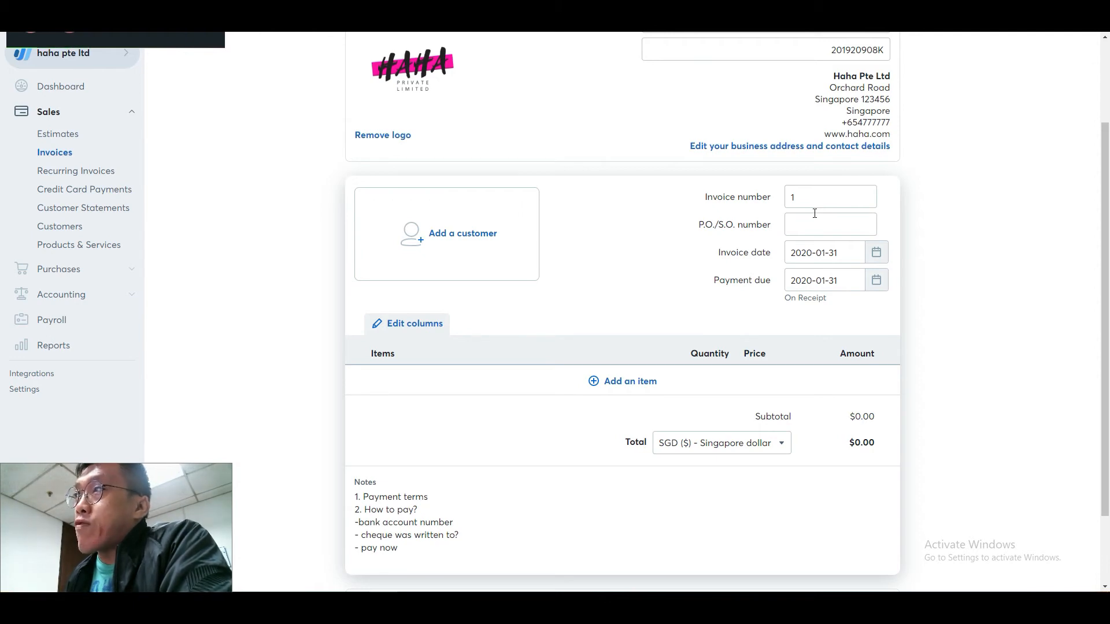
pyautogui.click(759, 192)
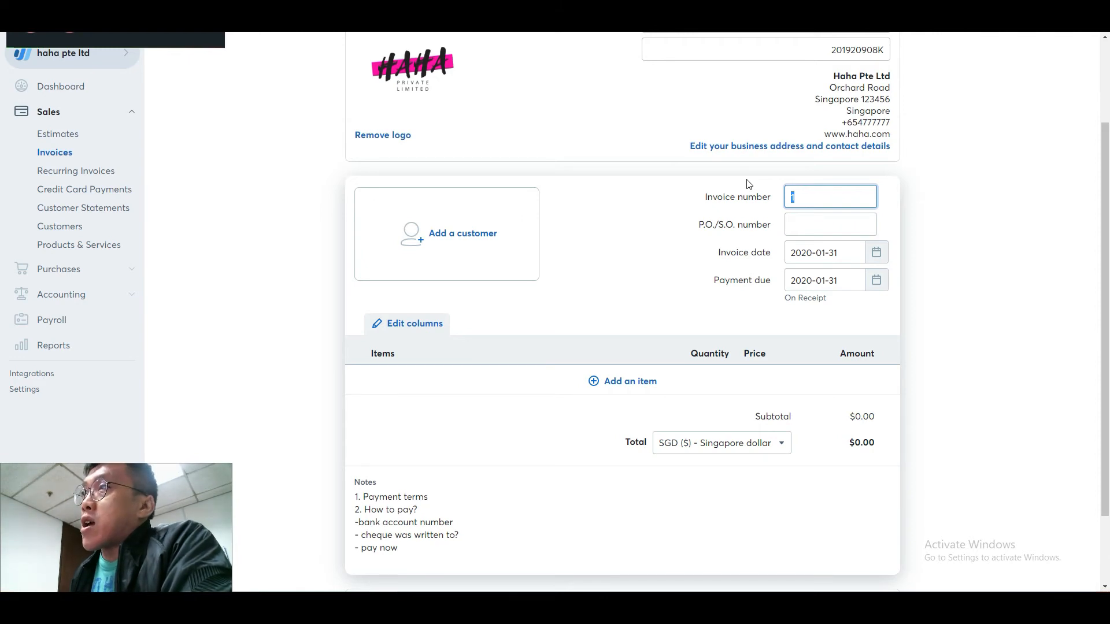
pyautogui.write('2')
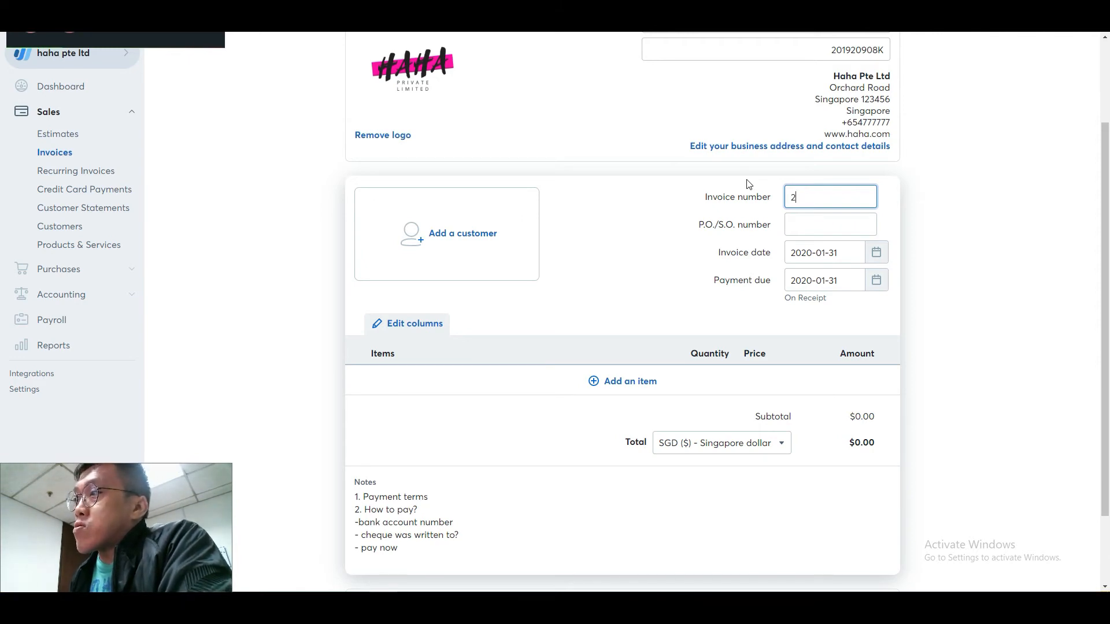
pyautogui.write('020113')
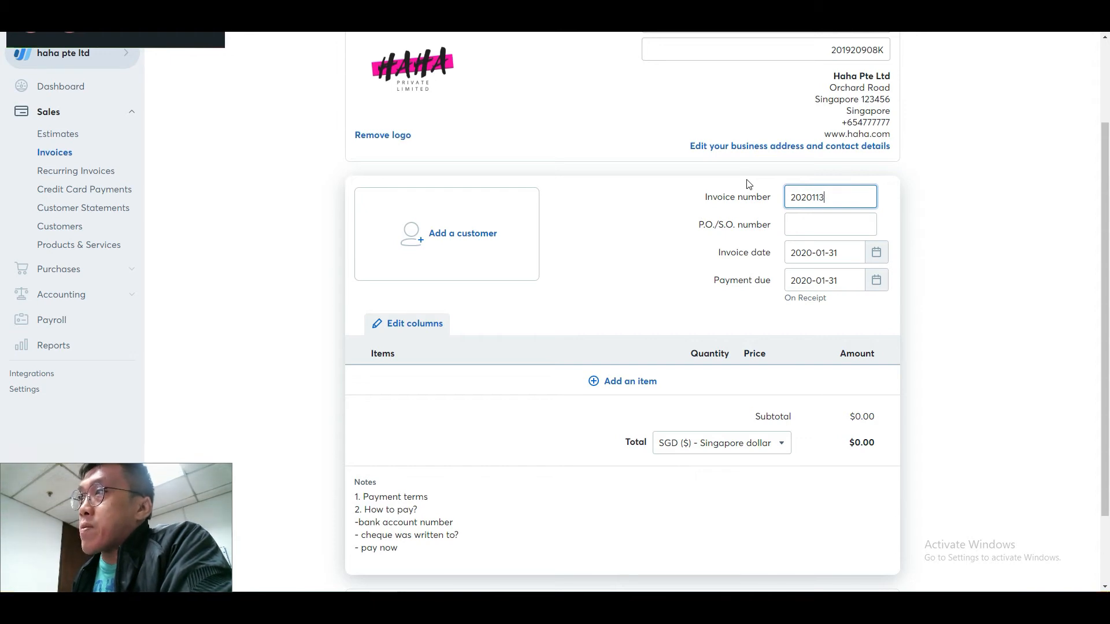
pyautogui.write('01')
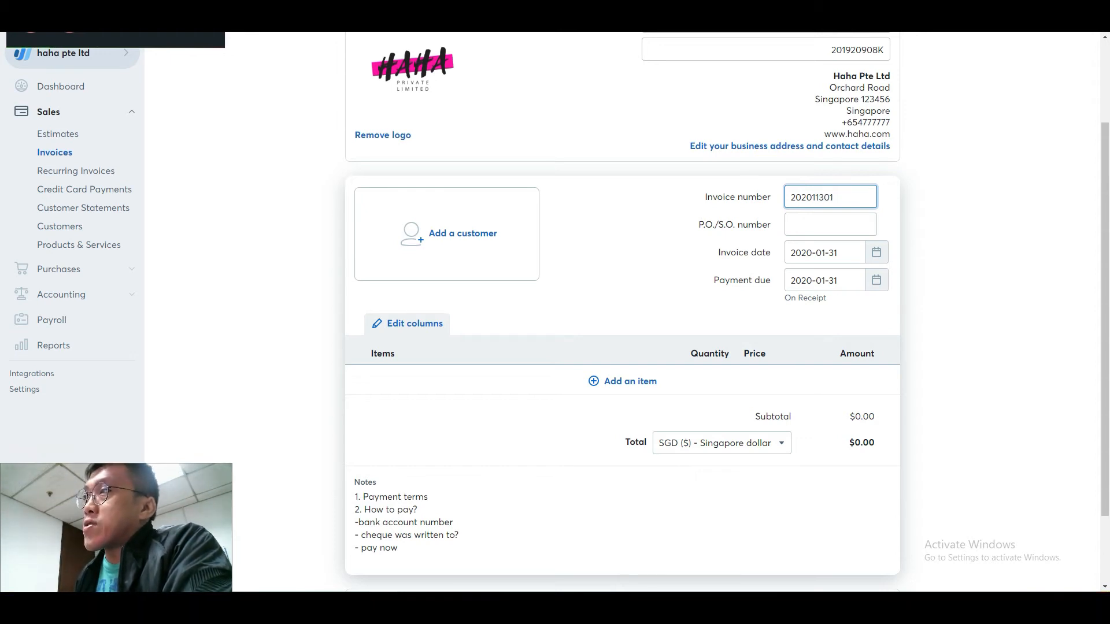
pyautogui.hotkey('ctrl', 'a')
pyautogui.write('1')
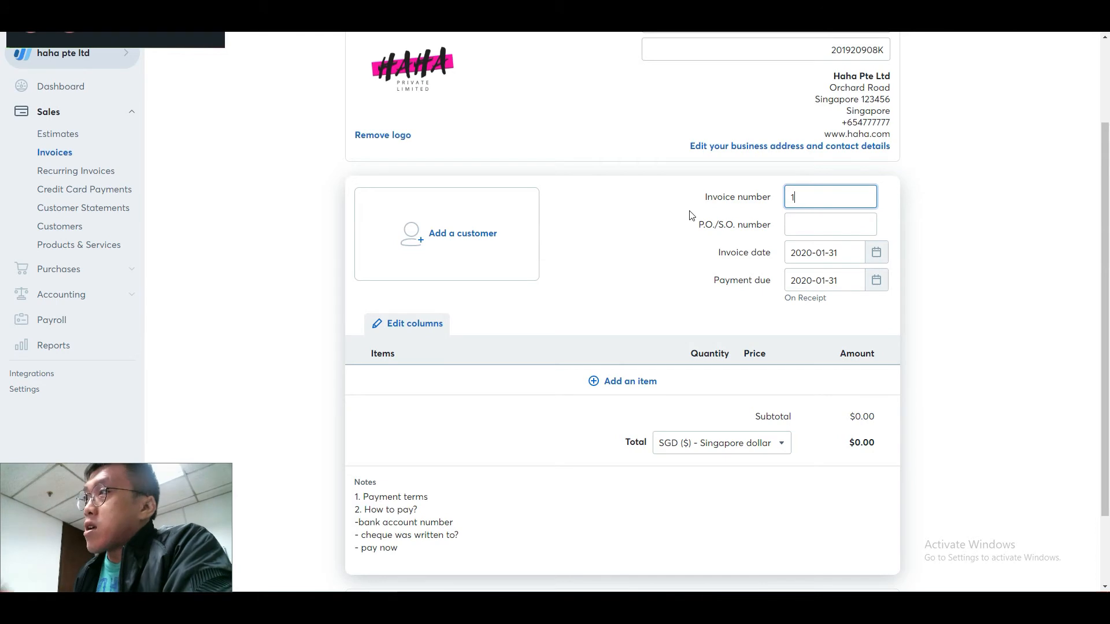
pyautogui.click(670, 248)
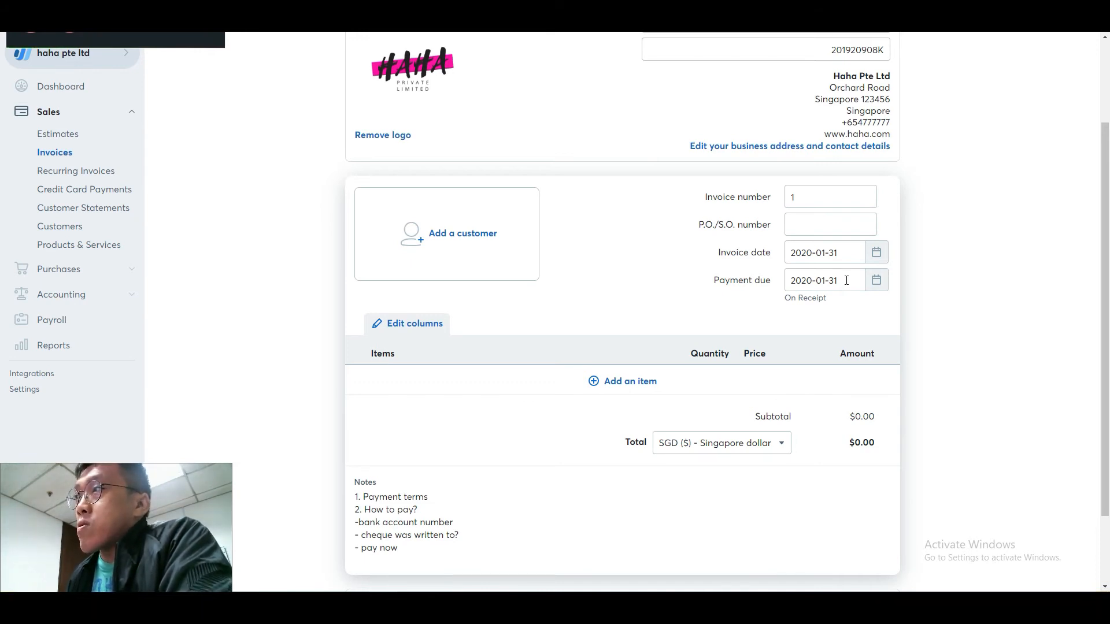
pyautogui.click(855, 253)
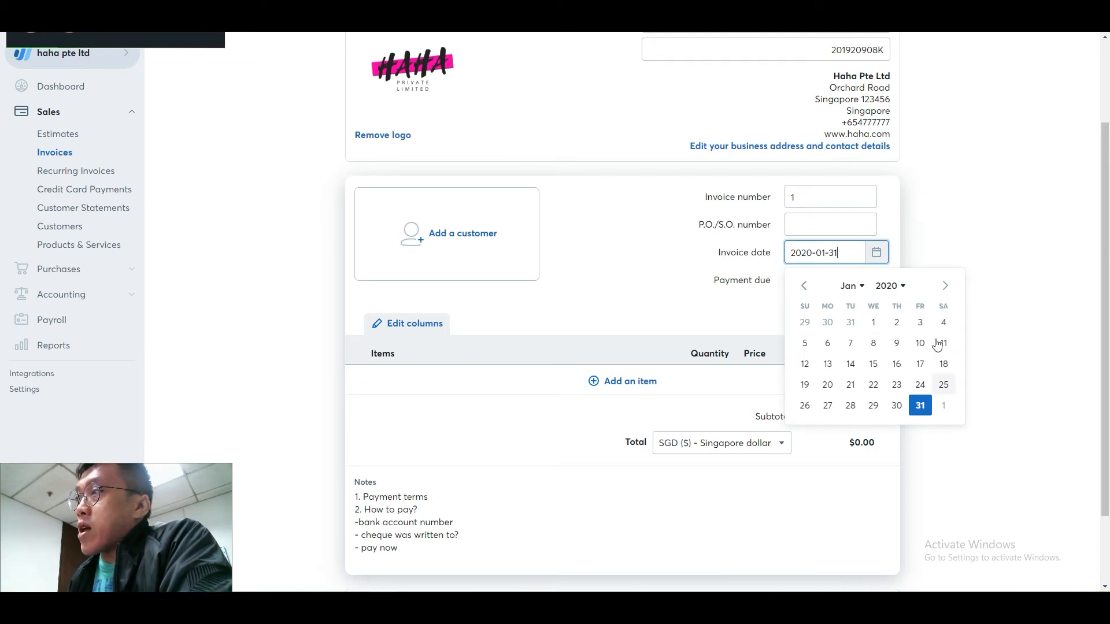
pyautogui.click(944, 285)
pyautogui.click(896, 385)
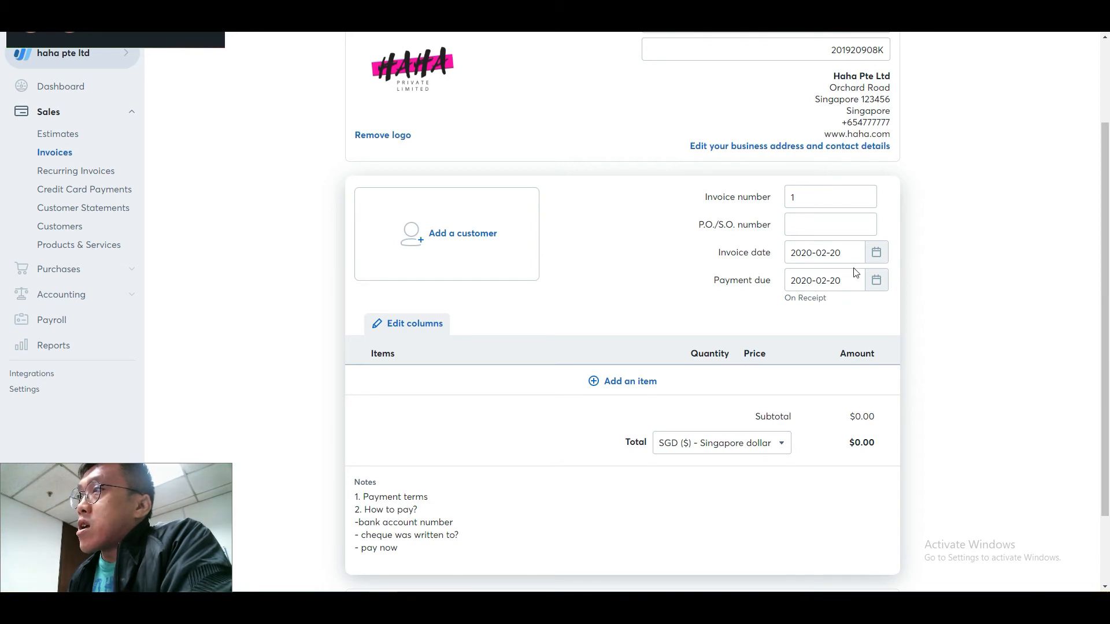
pyautogui.click(849, 284)
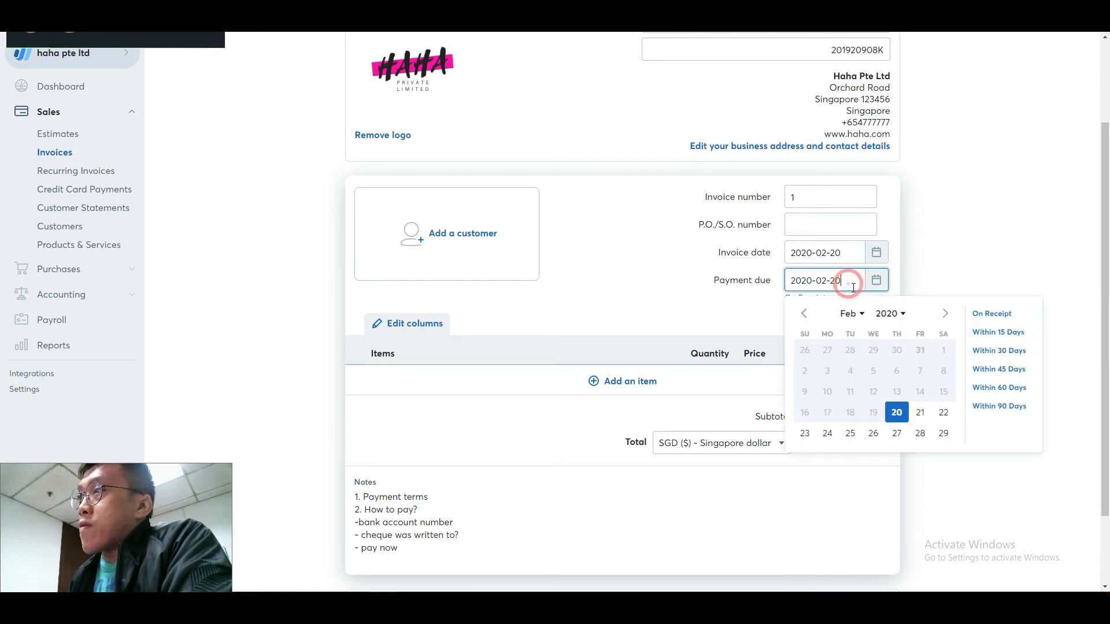
pyautogui.click(873, 433)
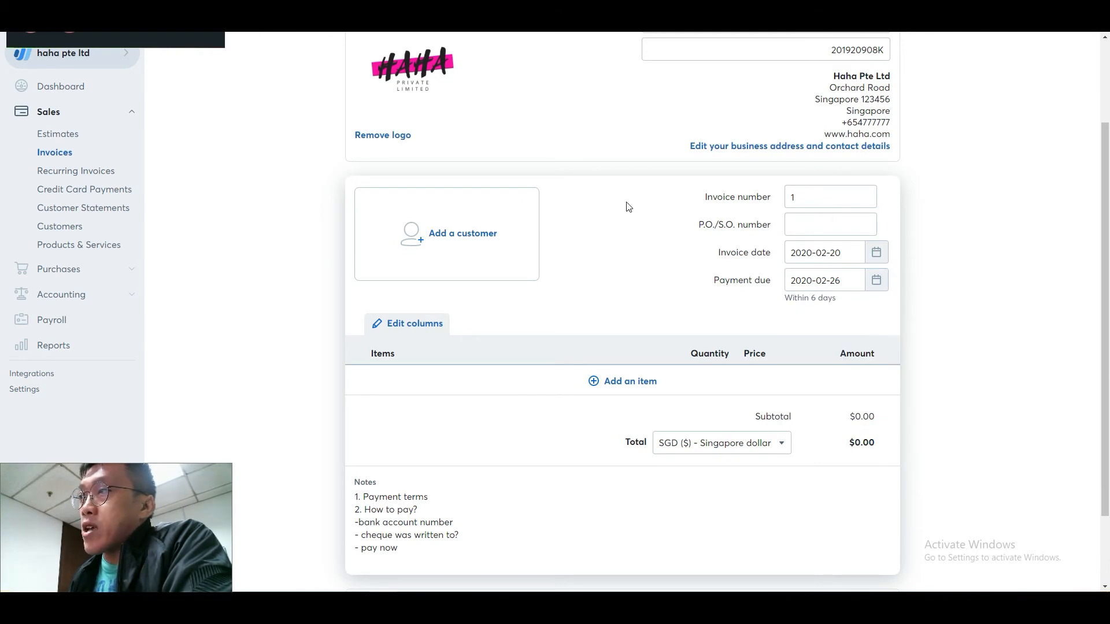
pyautogui.click(844, 280)
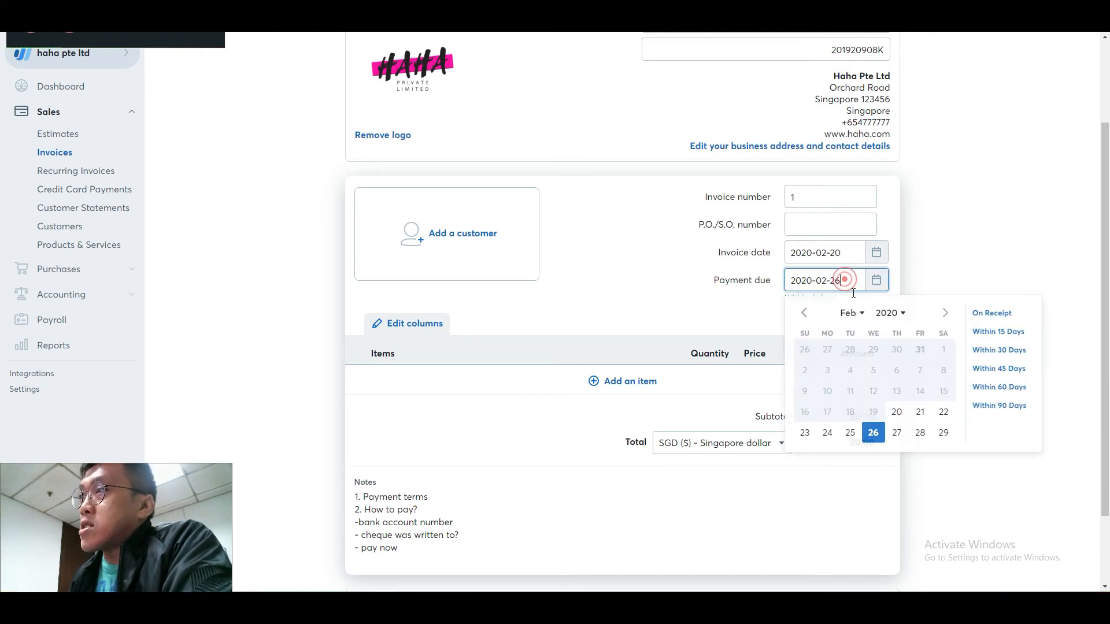
pyautogui.click(896, 411)
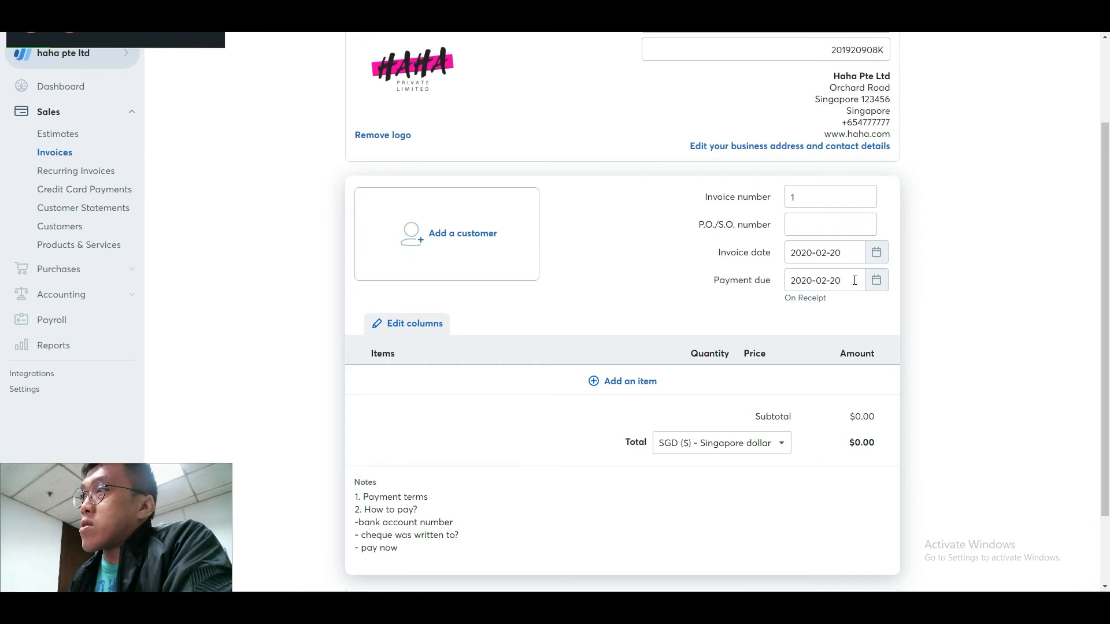
pyautogui.click(854, 281)
pyautogui.click(847, 252)
pyautogui.click(807, 284)
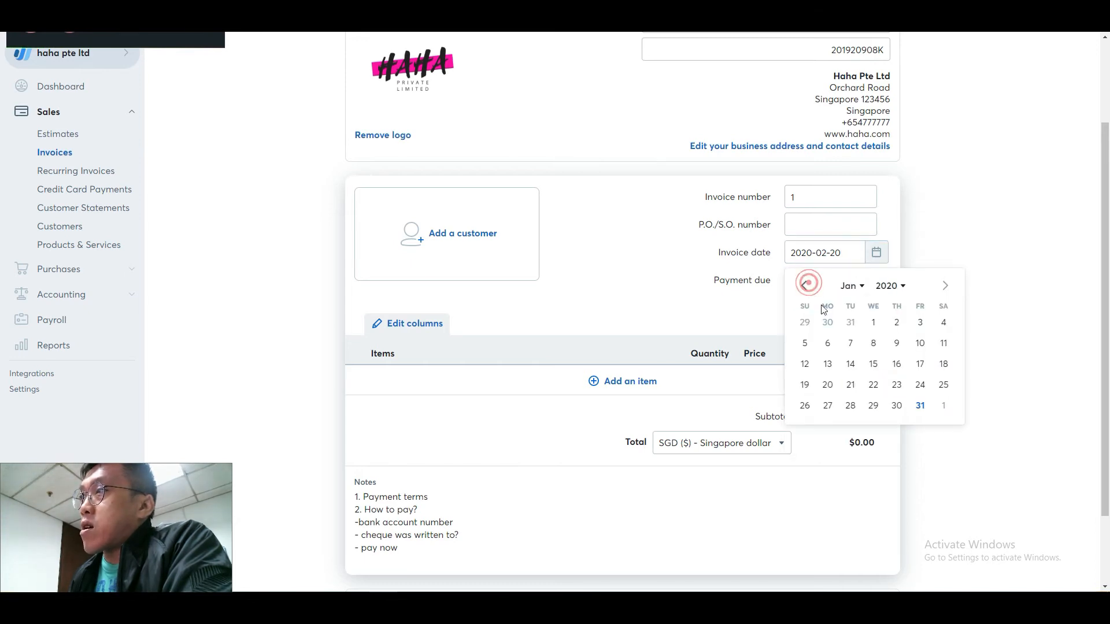
pyautogui.click(919, 405)
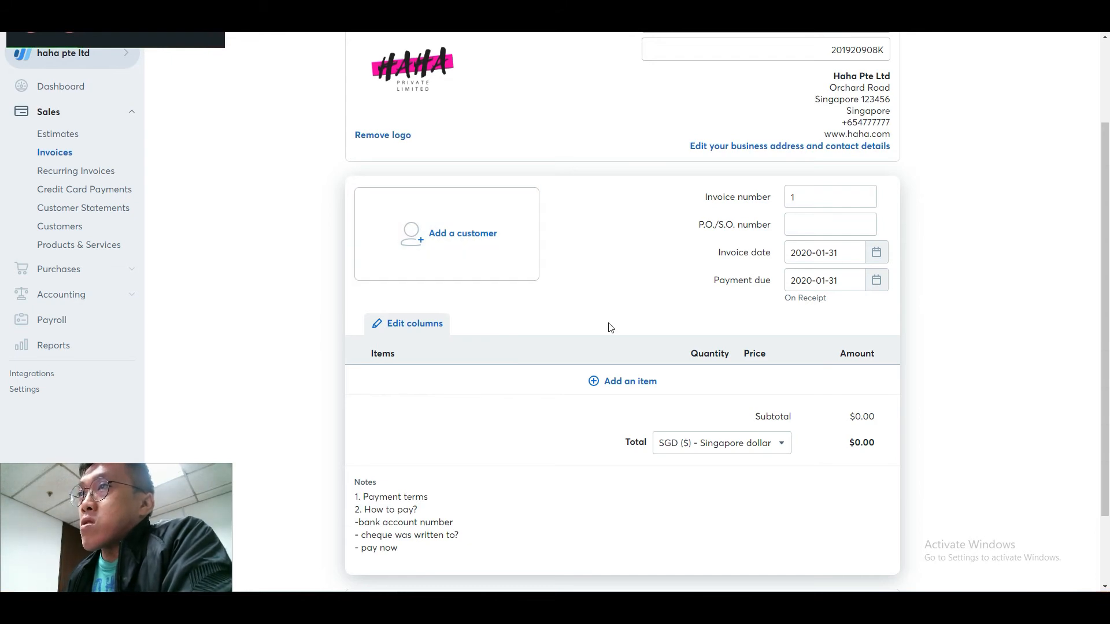
# Start a new customer named XYZ Pte Ltd and enter the contact's e-mail address.
pyautogui.click(442, 245)
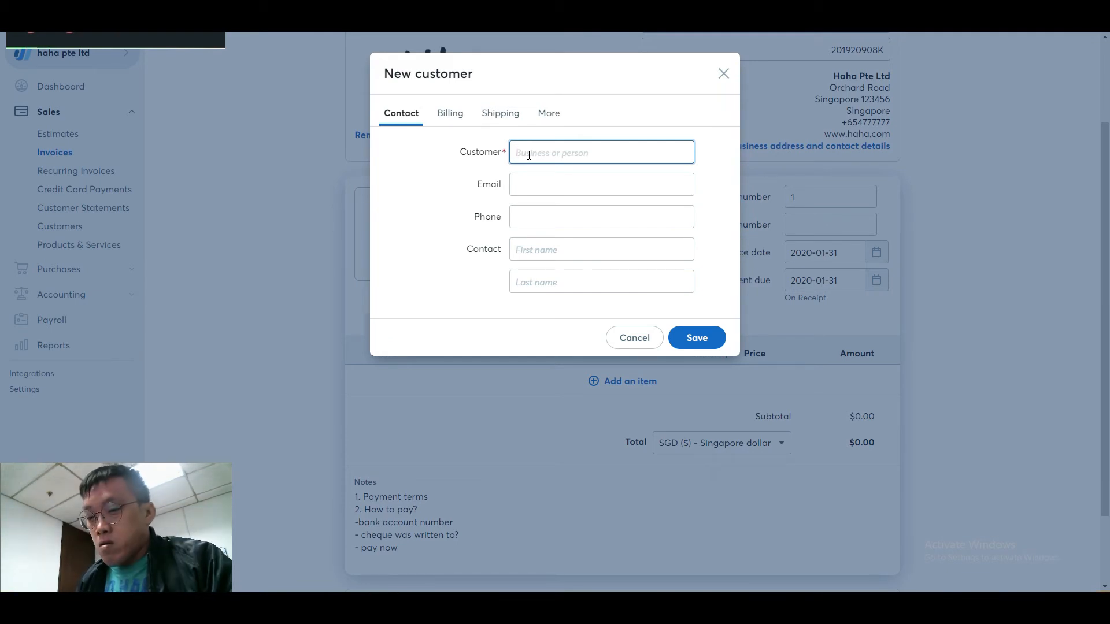
pyautogui.write('X')
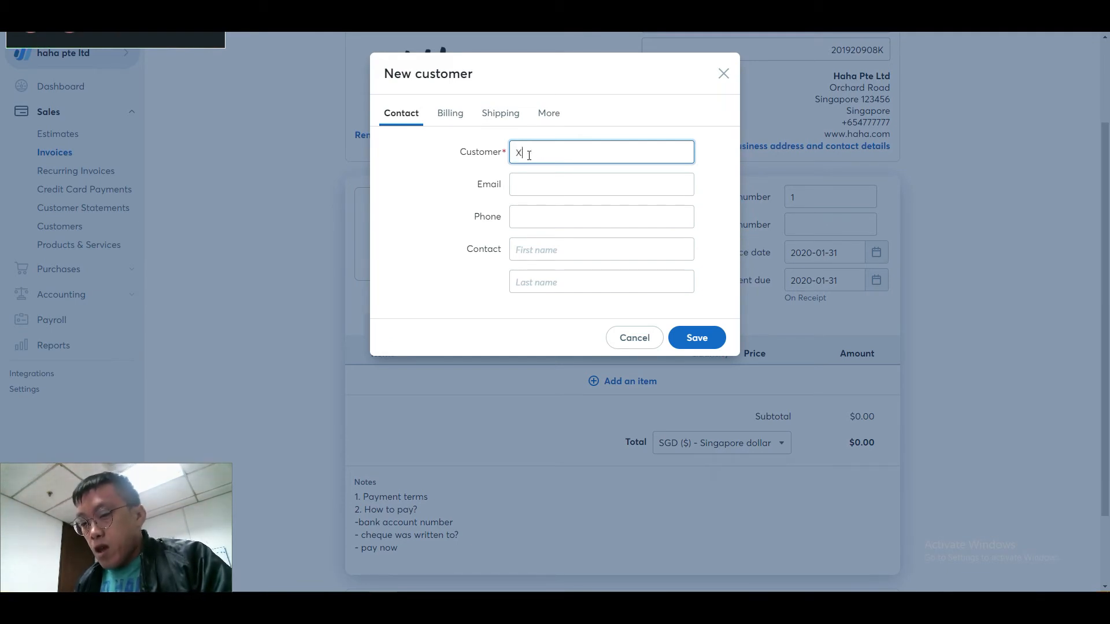
pyautogui.write('YZ Pte Ltd')
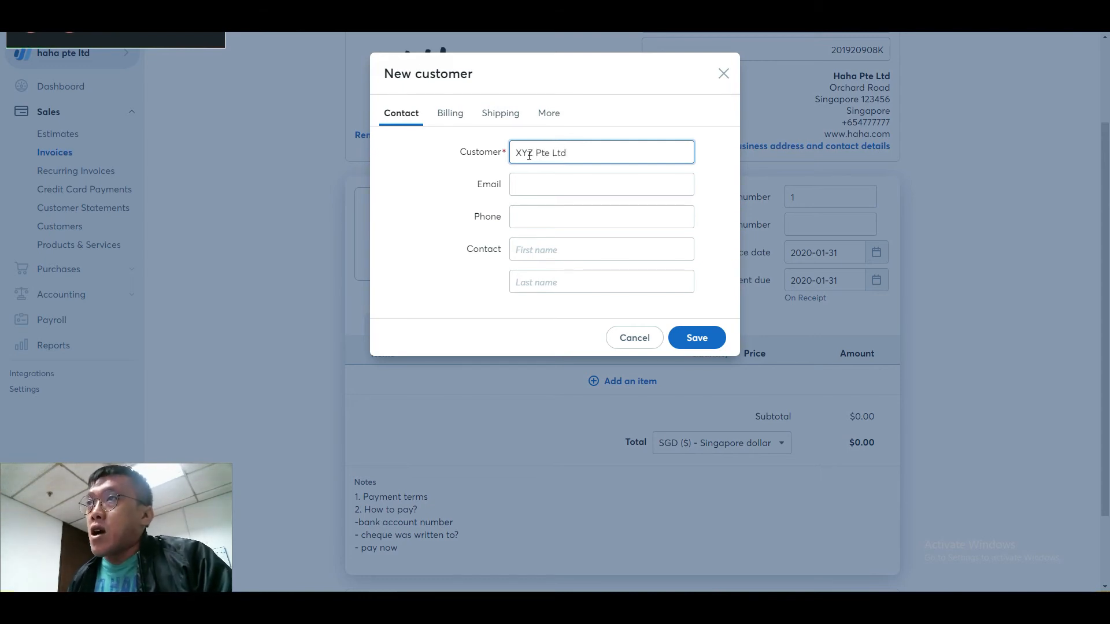
pyautogui.press('Tab')
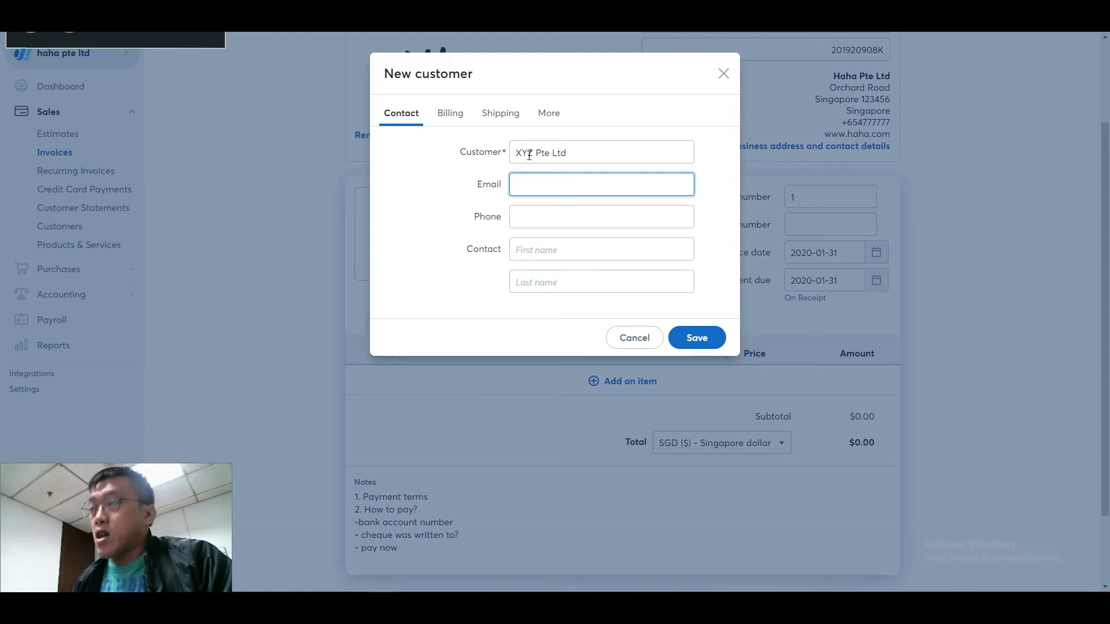
pyautogui.write('yz@hot')
pyautogui.press('BackSpace')
pyautogui.press('BackSpace')
pyautogui.press('BackSpace')
pyautogui.press('BackSpace')
pyautogui.press('BackSpace')
pyautogui.press('BackSpace')
pyautogui.press('BackSpace')
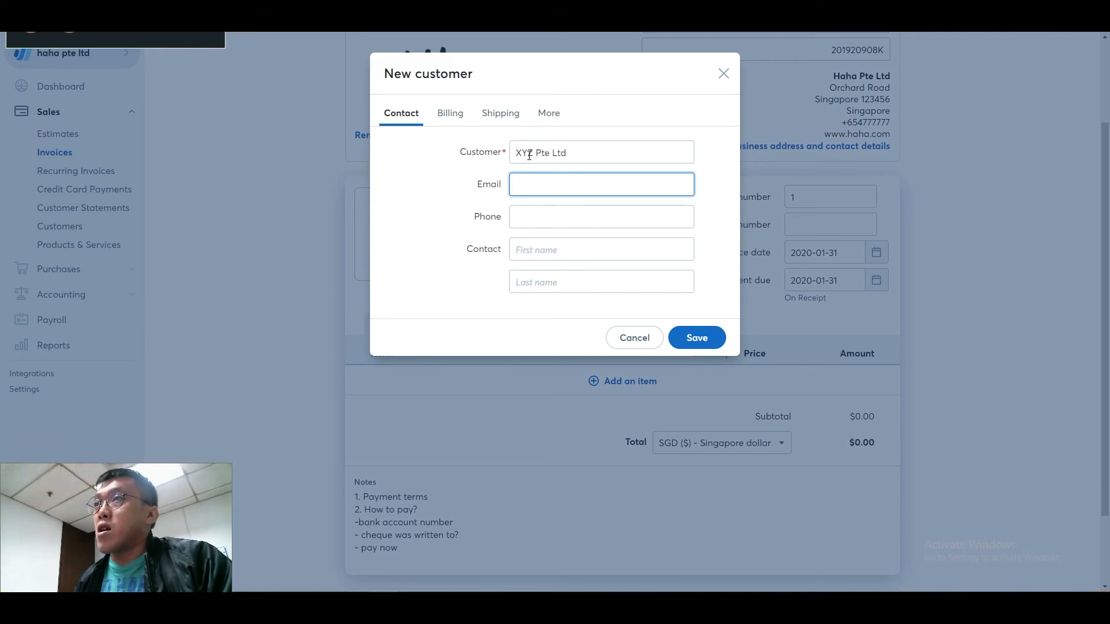
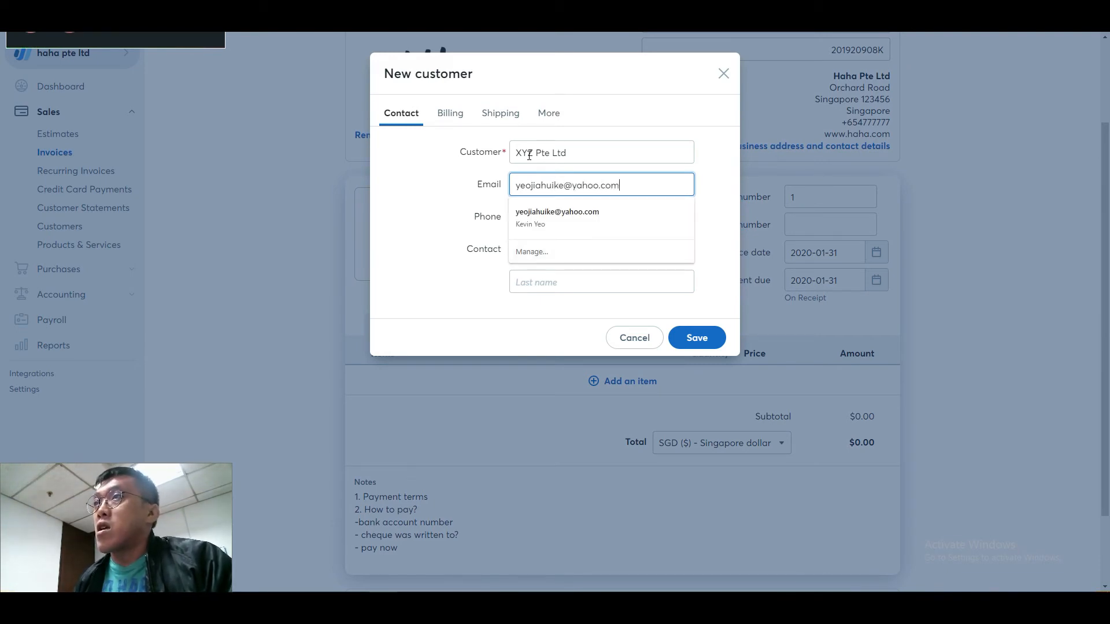
pyautogui.click(376, 233)
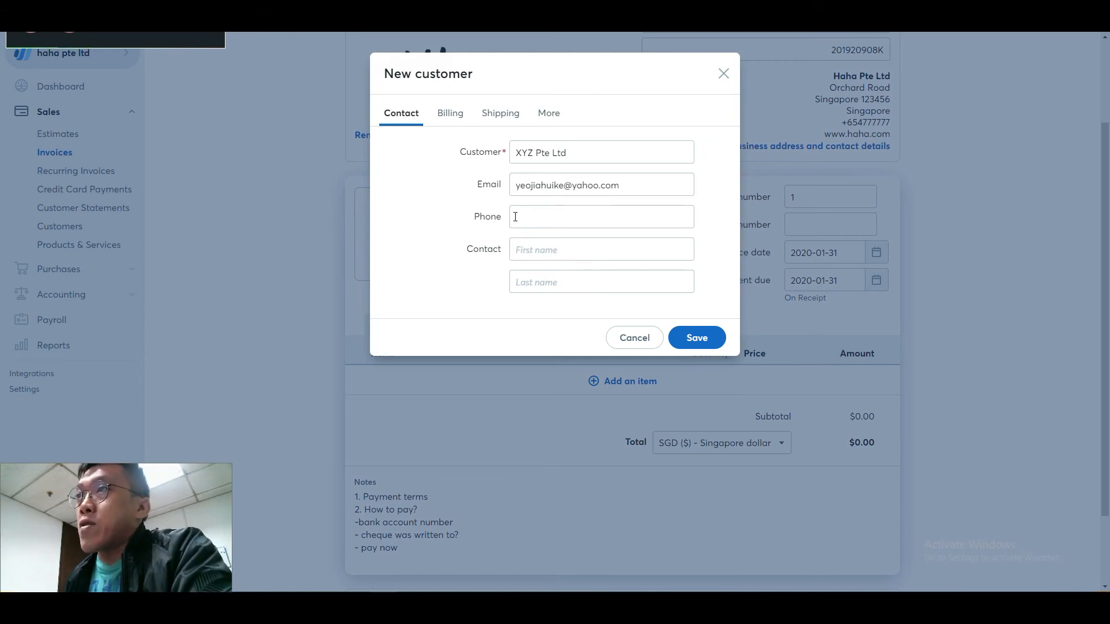
# Fill in the contact person's first and last name.
pyautogui.click(535, 247)
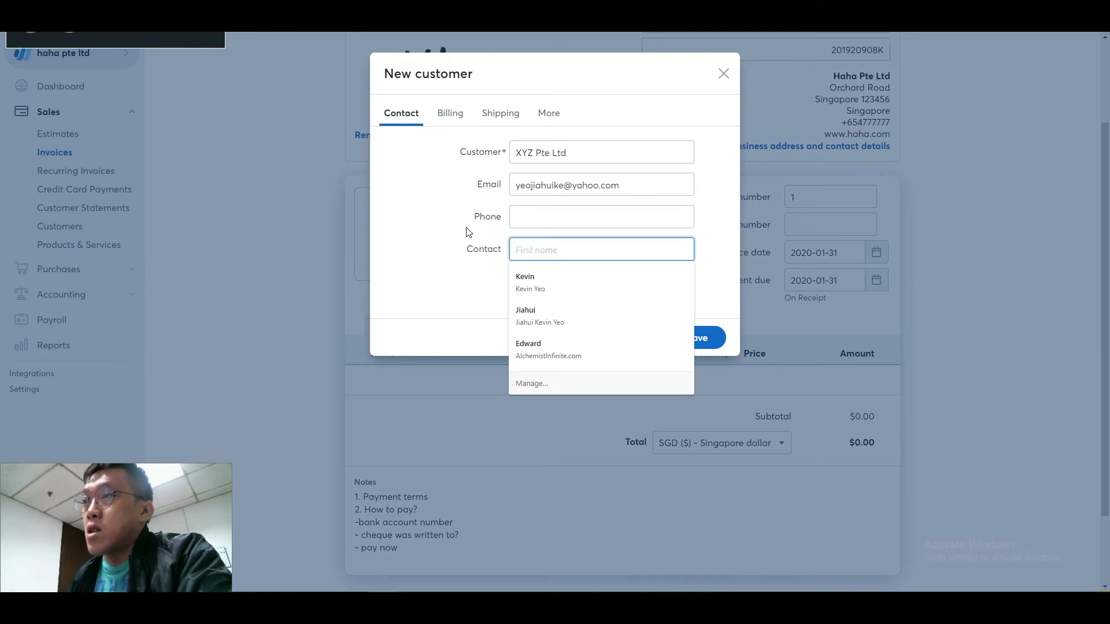
pyautogui.press('Tab')
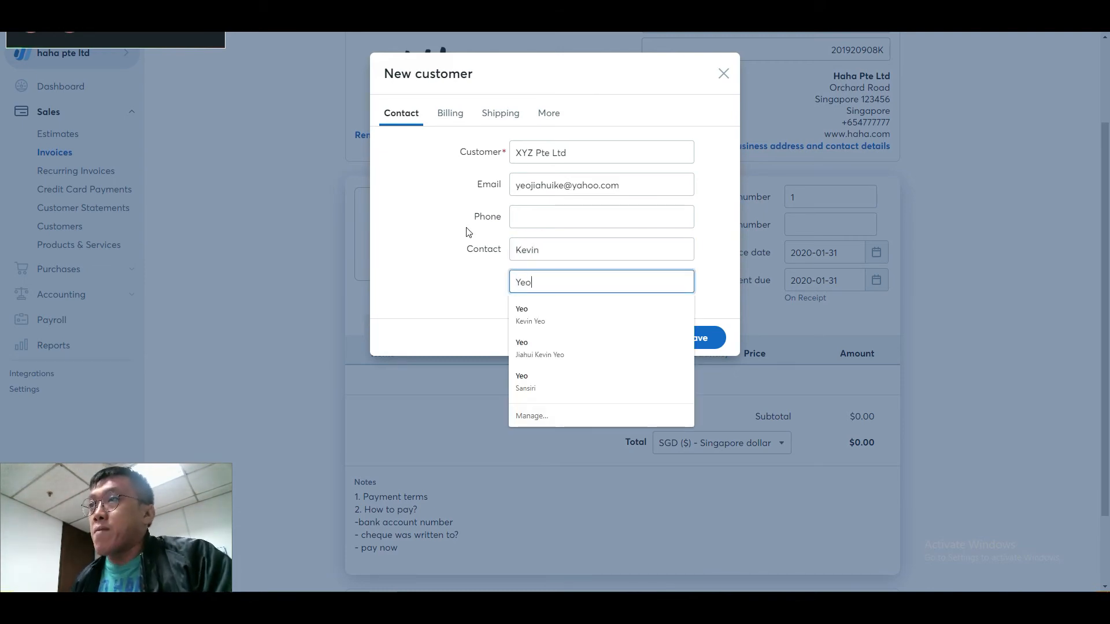
pyautogui.click(428, 247)
# Review the Billing, Shipping and More tabs, then save the XYZ Pte Ltd customer.
pyautogui.click(451, 113)
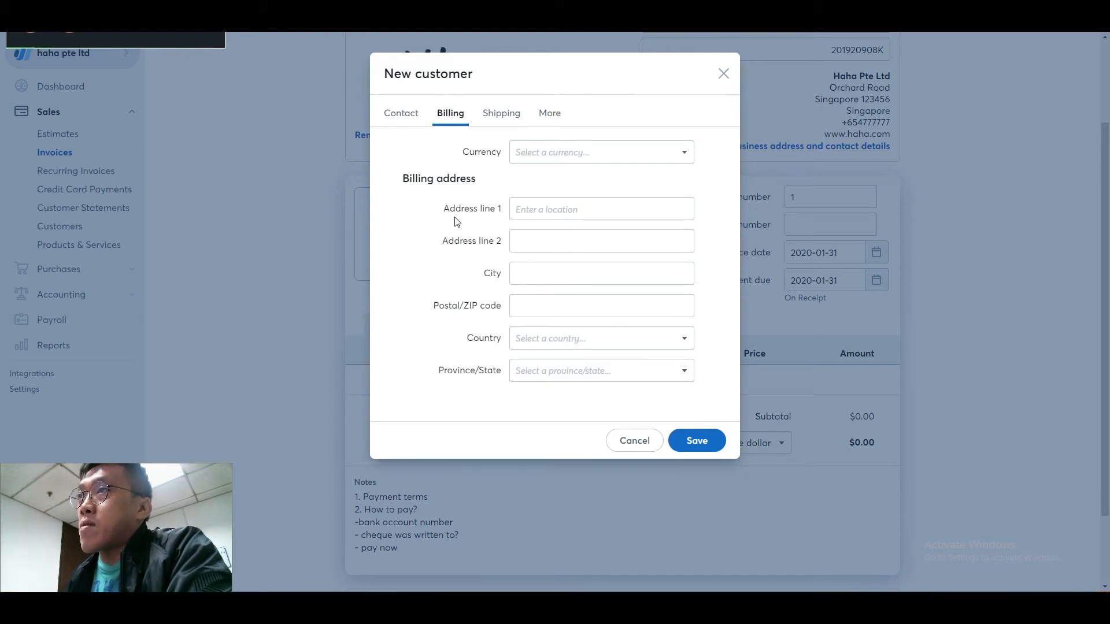
pyautogui.click(500, 113)
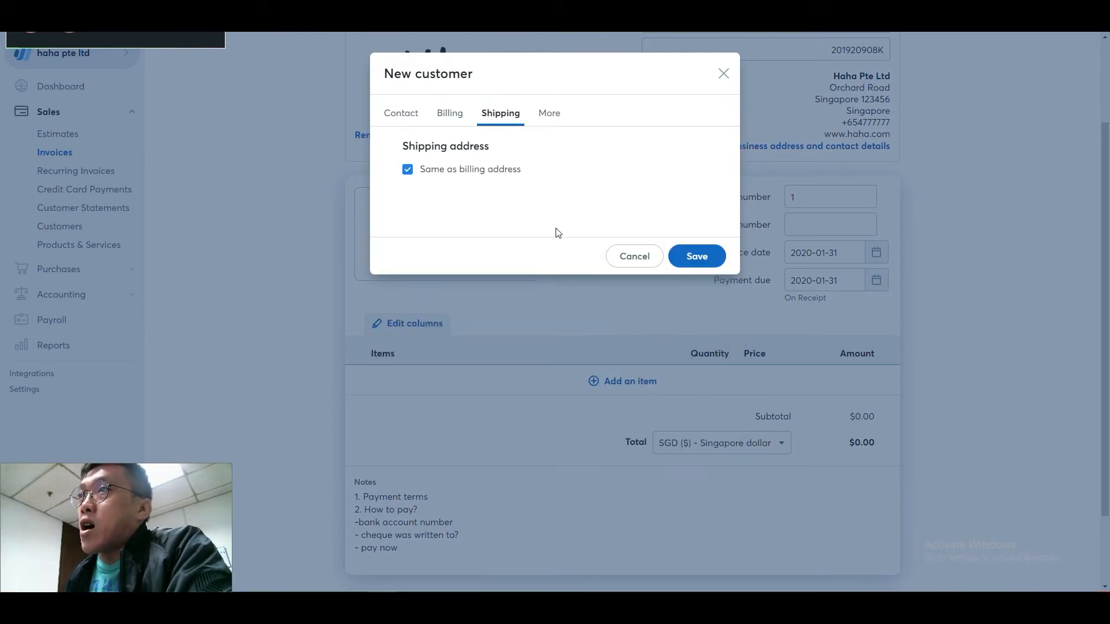
pyautogui.click(541, 112)
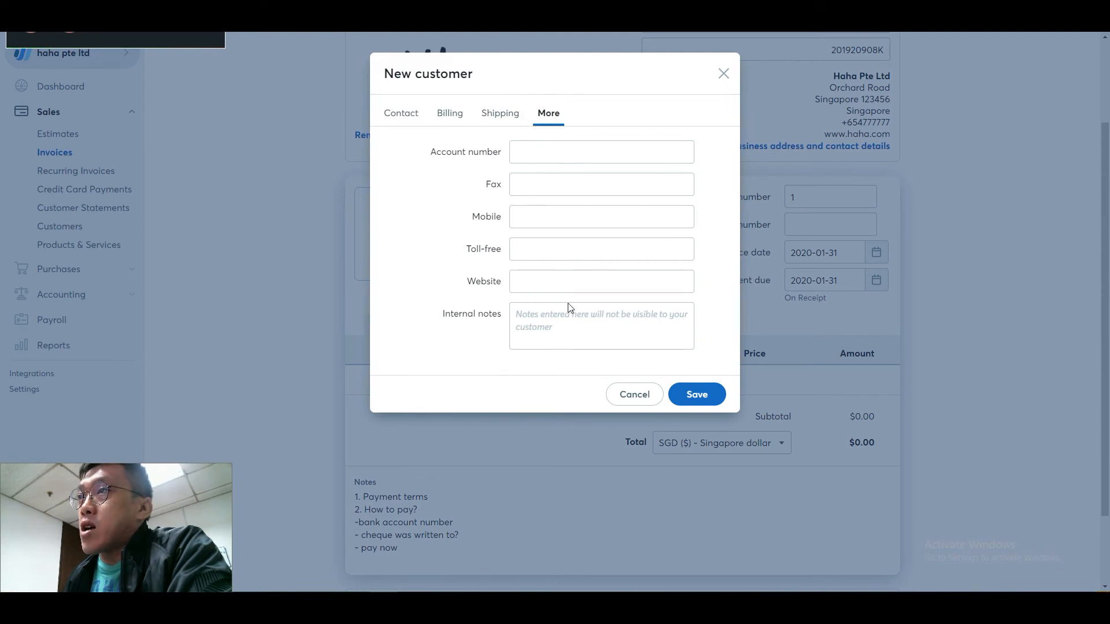
pyautogui.click(401, 114)
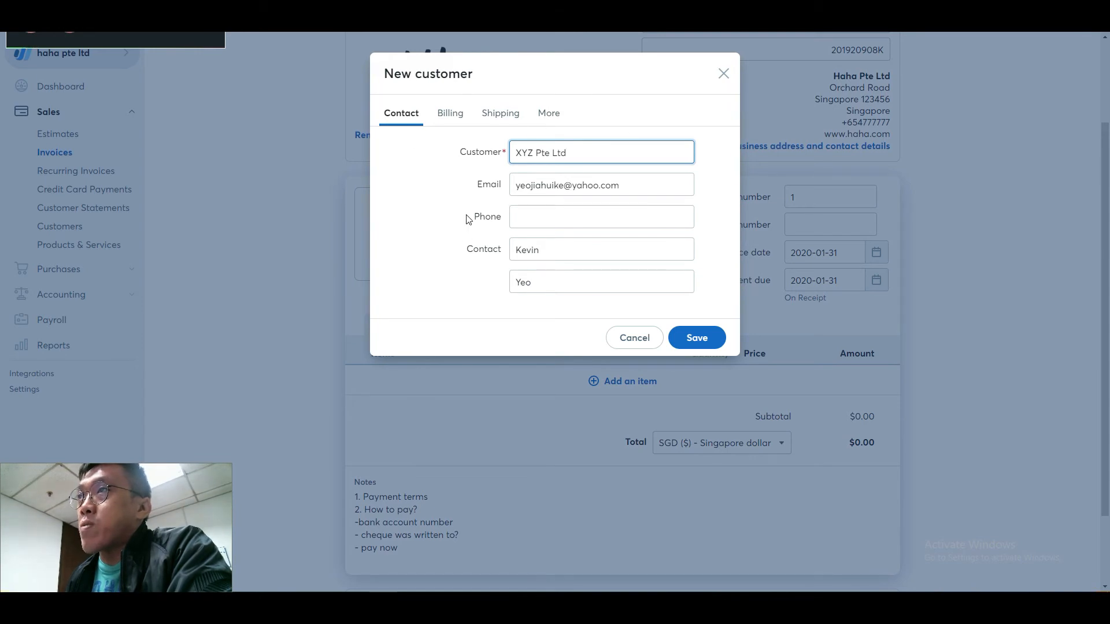
pyautogui.click(448, 116)
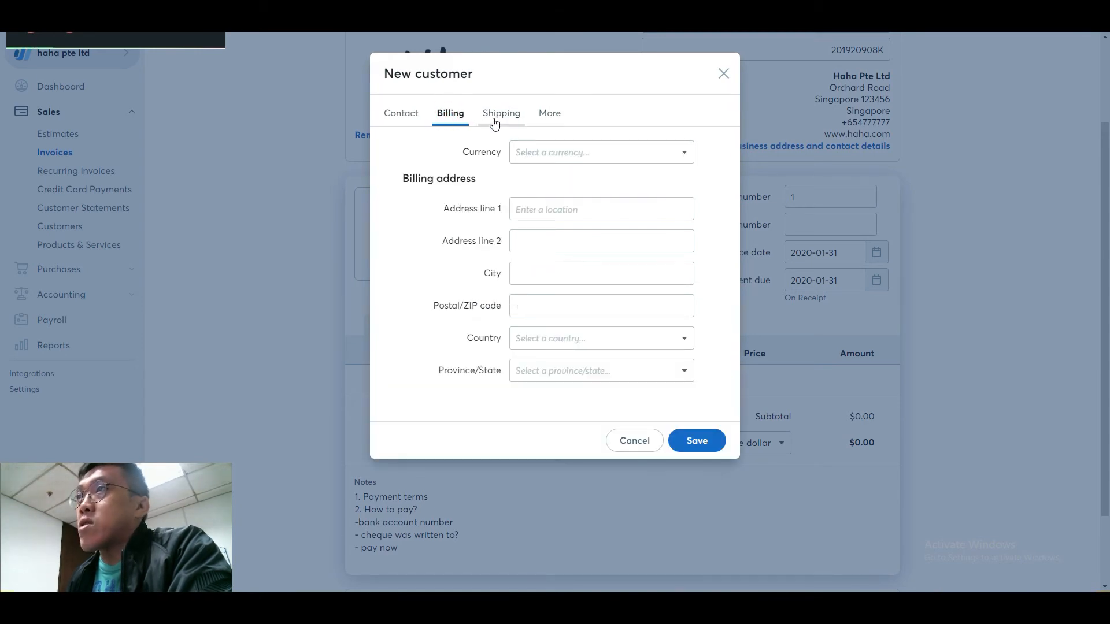
pyautogui.click(402, 116)
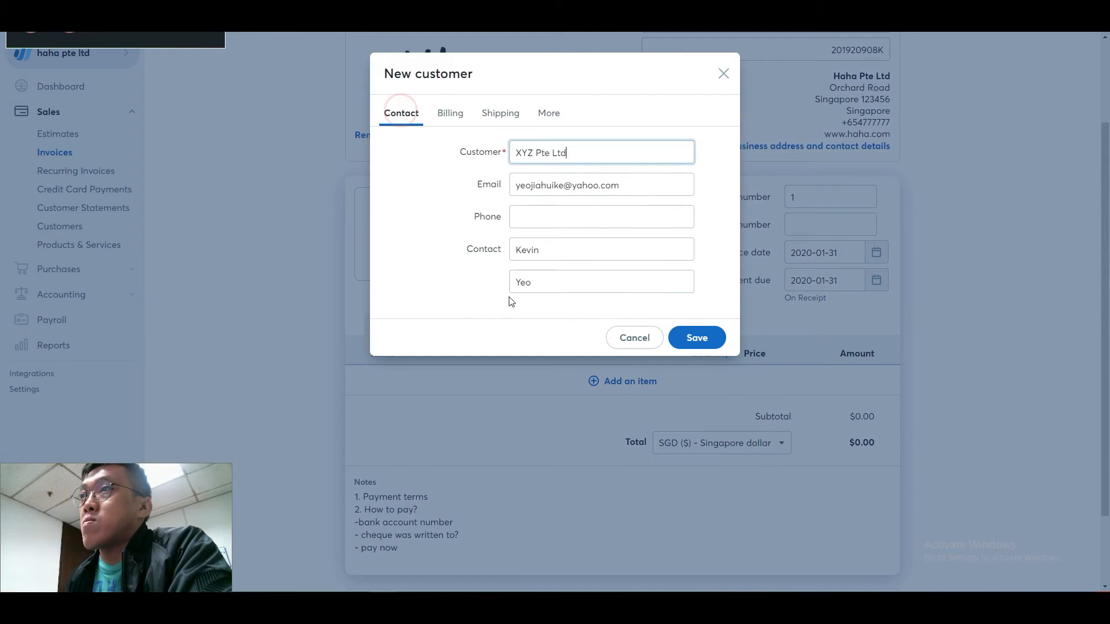
pyautogui.click(699, 338)
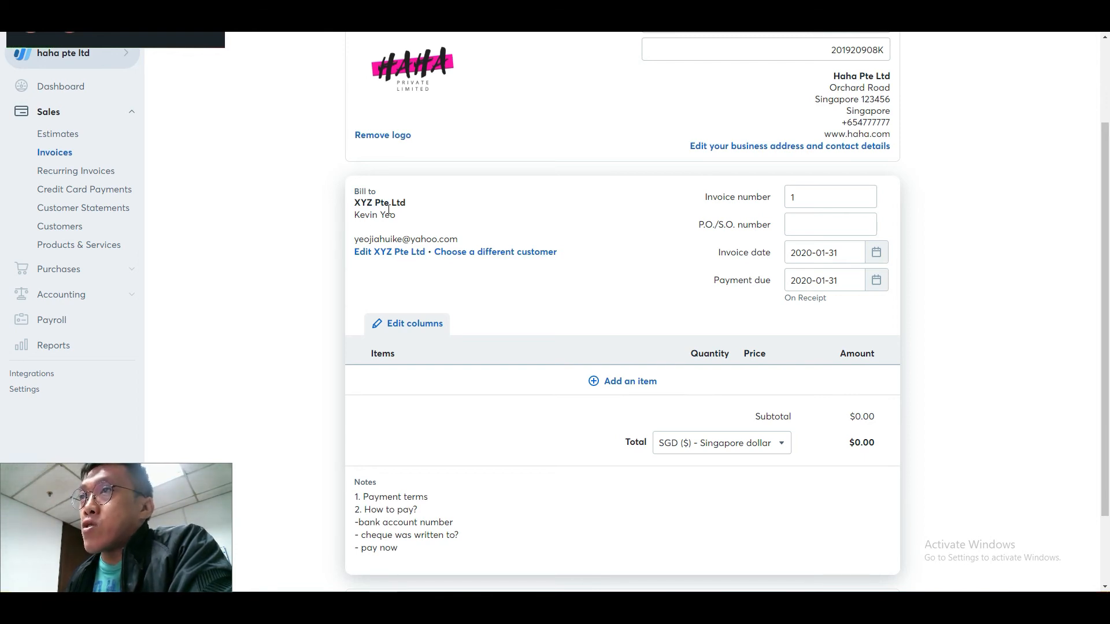
# Bill the invoice to XYZ Pte Ltd and add Cakes and Ice Cream line items.
pyautogui.click(473, 254)
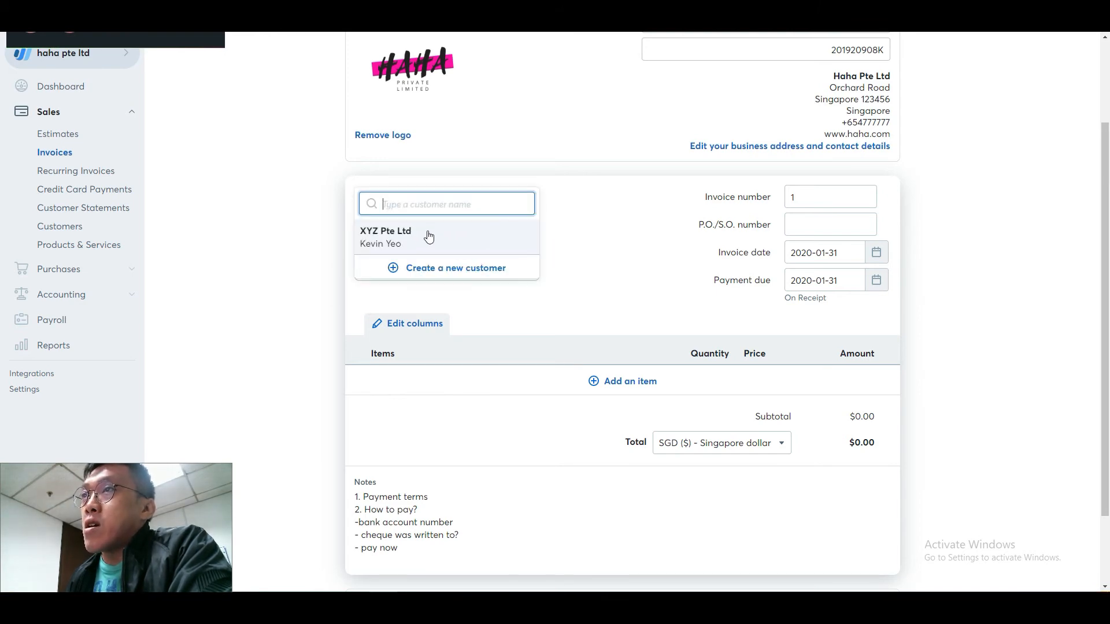
pyautogui.click(406, 237)
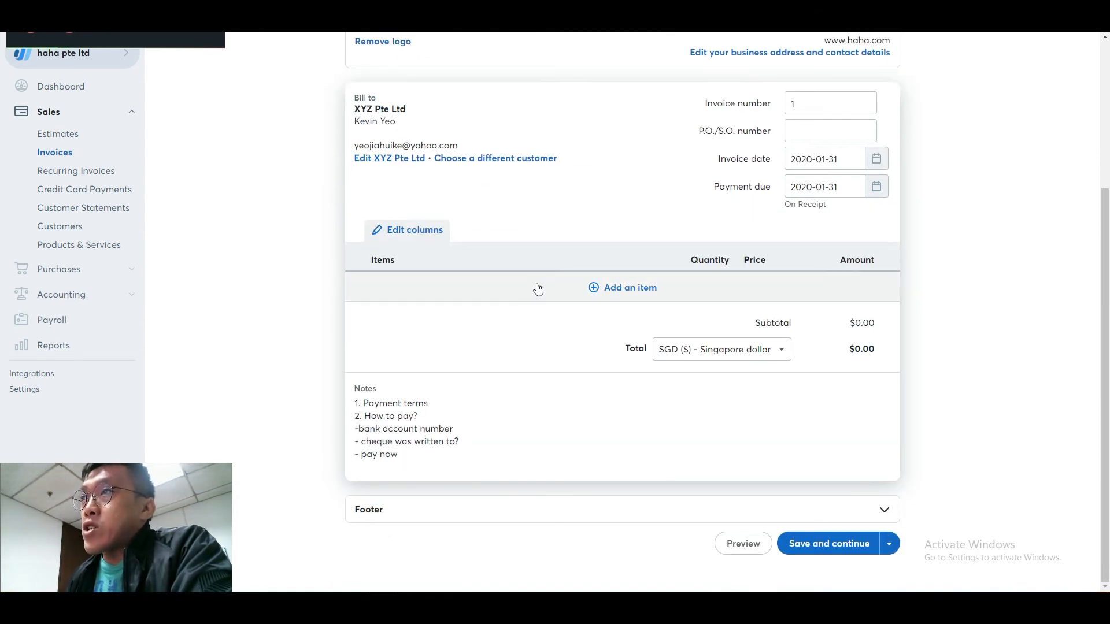
pyautogui.click(637, 299)
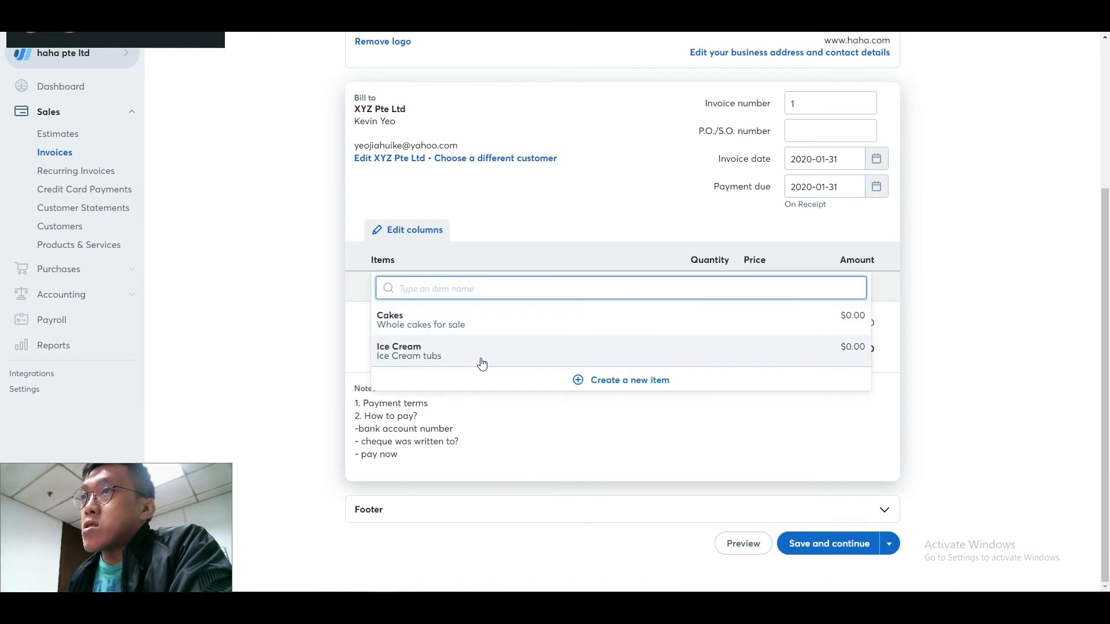
pyautogui.click(476, 329)
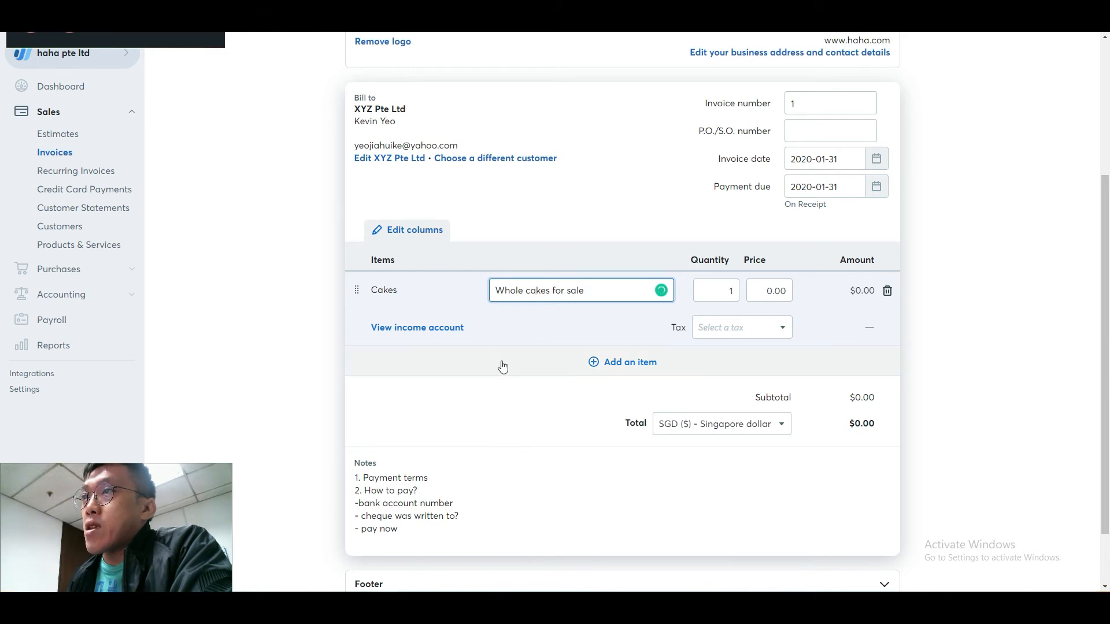
pyautogui.click(598, 362)
pyautogui.click(461, 427)
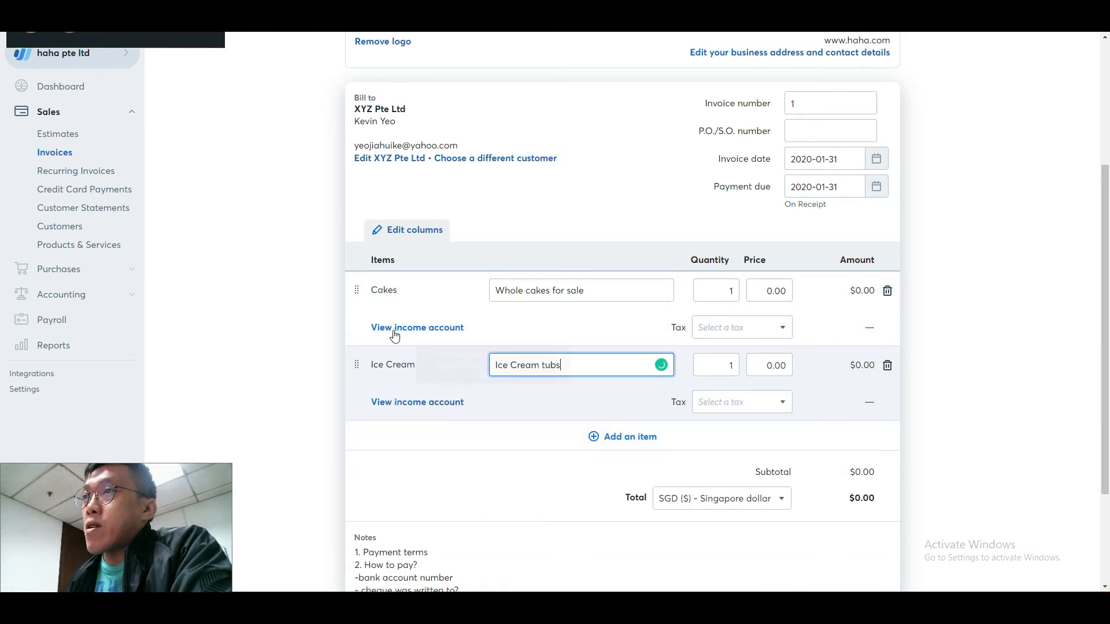
# Check which income account the Cakes and Ice Cream lines use.
pyautogui.click(386, 327)
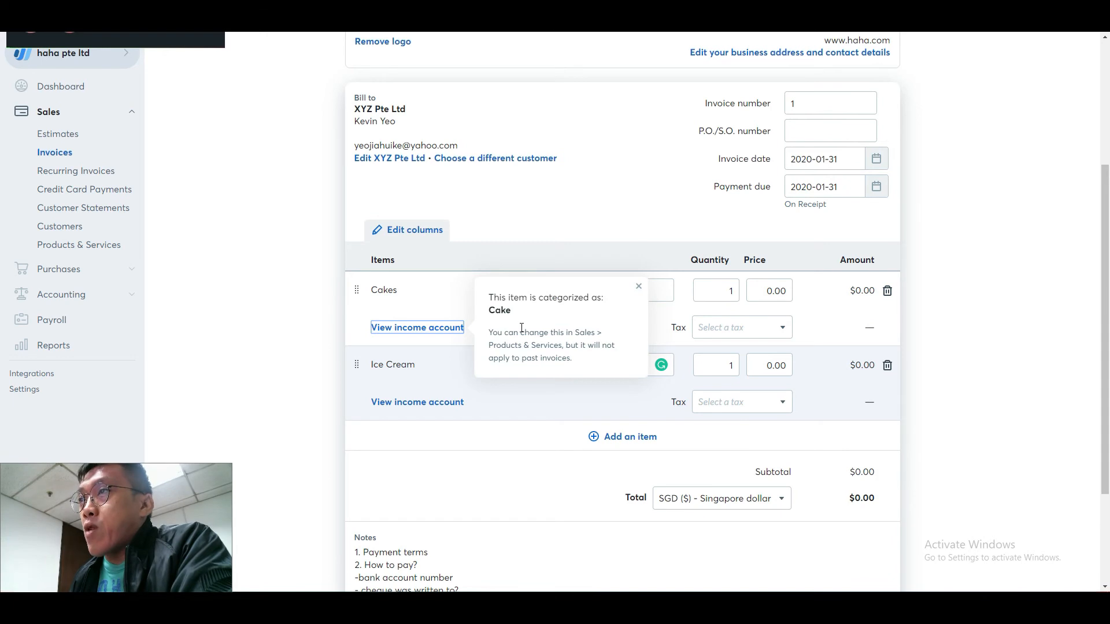
pyautogui.click(635, 287)
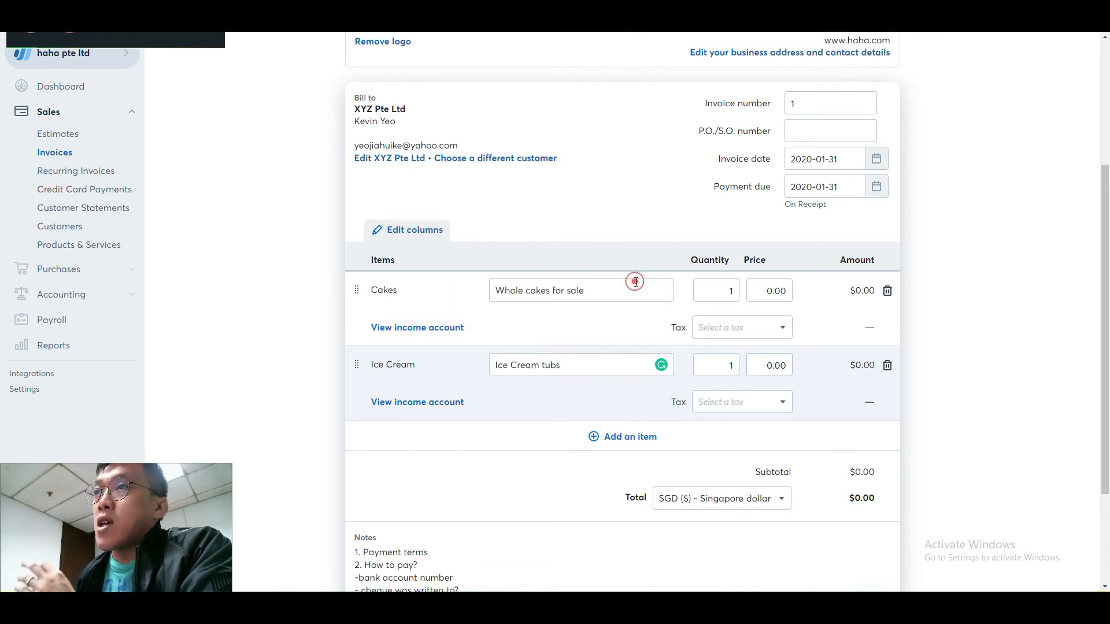
pyautogui.click(426, 403)
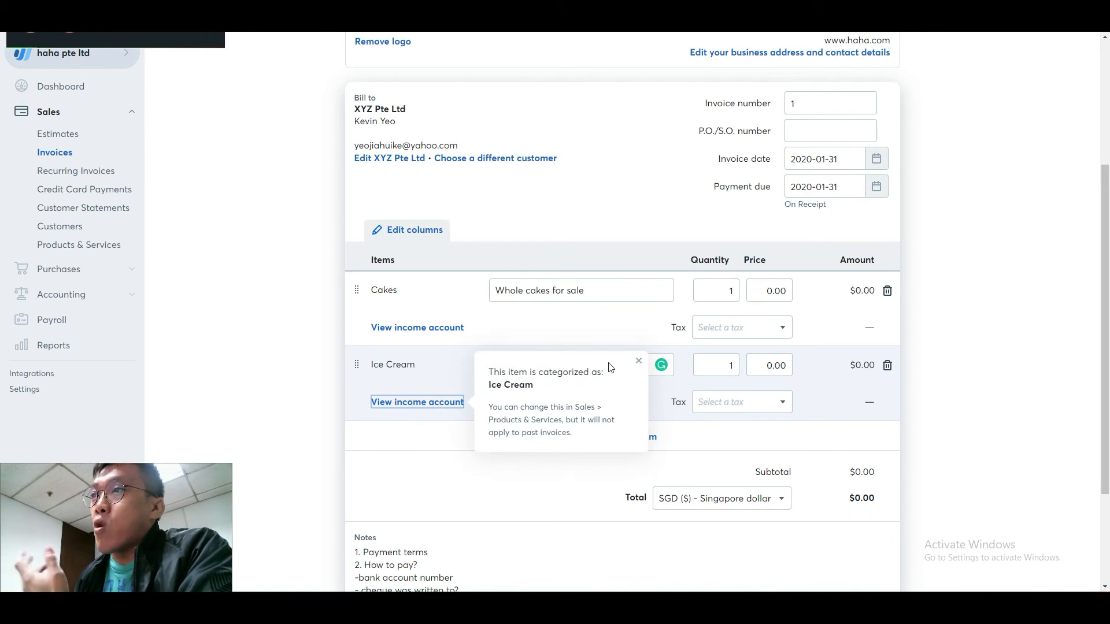
pyautogui.click(638, 361)
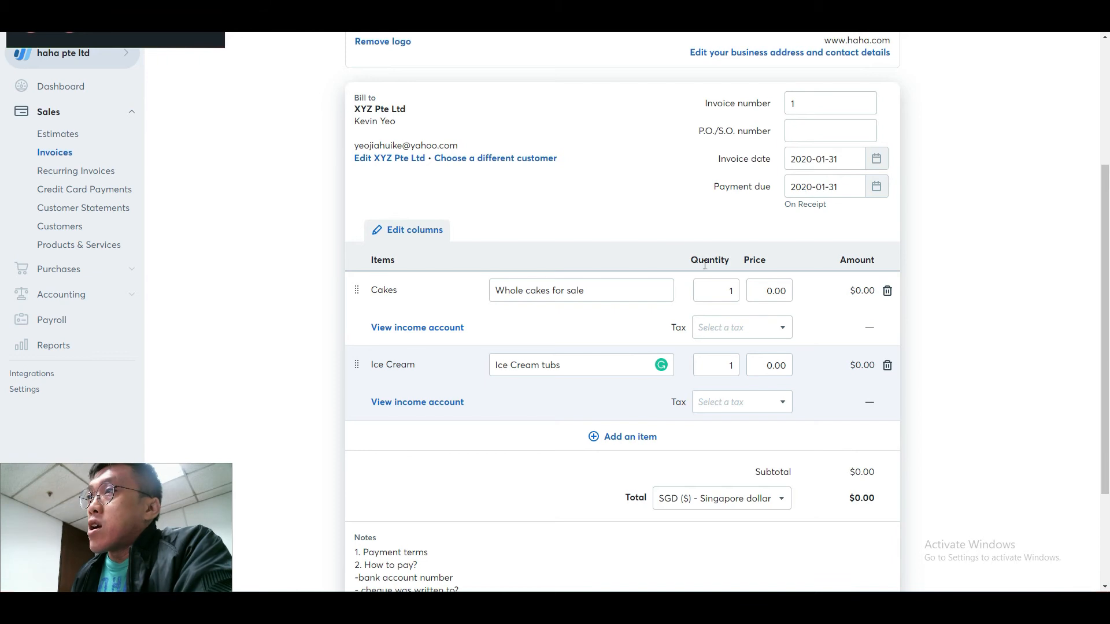
# Set Cakes to quantity 3 at 45.00 and Ice Cream to 20.00, totalling $155.00.
pyautogui.click(721, 297)
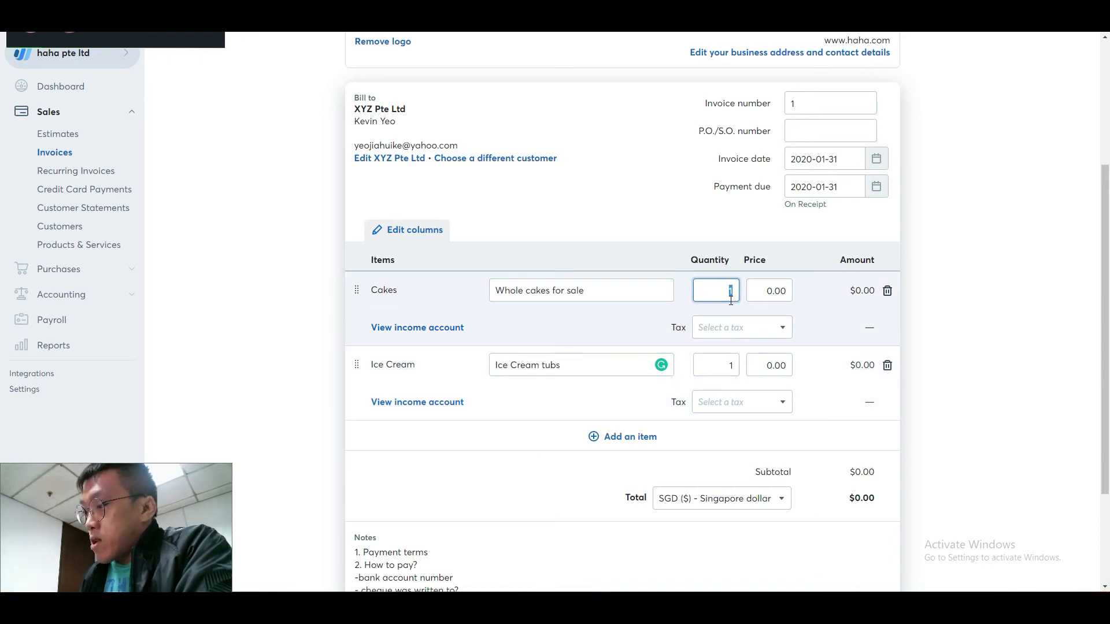
pyautogui.write('3')
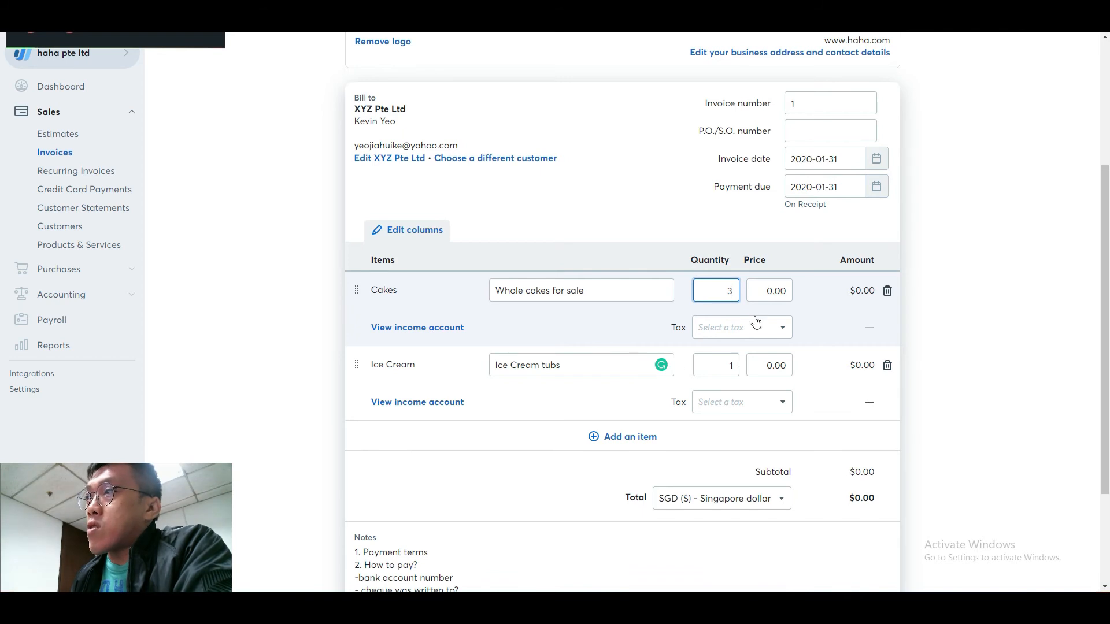
pyautogui.click(776, 291)
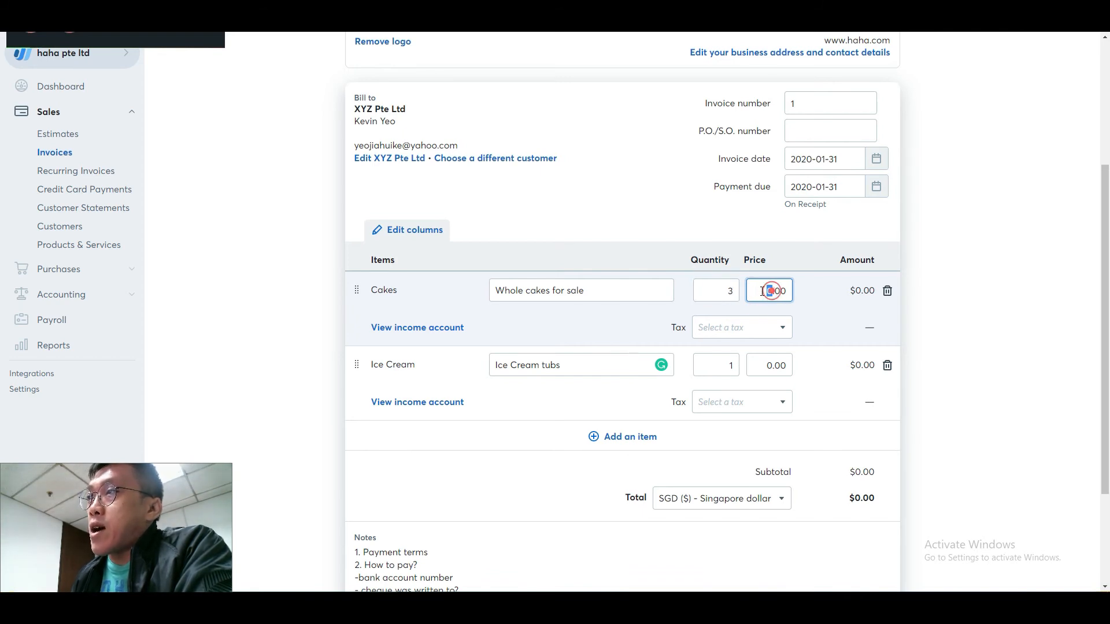
pyautogui.moveTo(769, 291); pyautogui.dragTo(749, 288)
pyautogui.write('45')
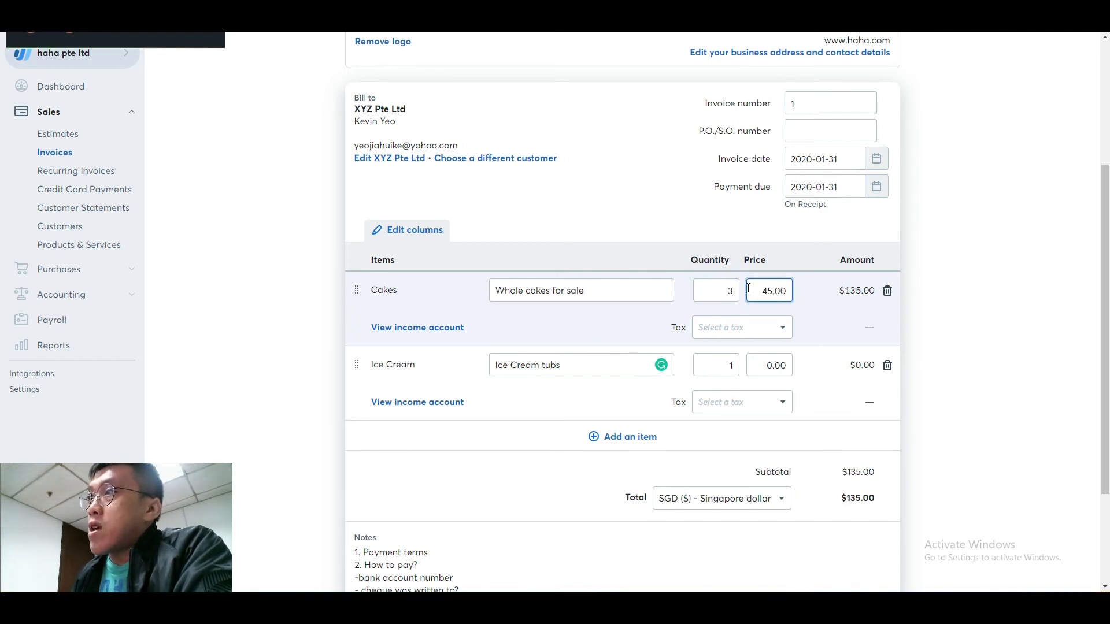
pyautogui.moveTo(770, 366); pyautogui.dragTo(756, 363)
pyautogui.write('20')
pyautogui.click(771, 327)
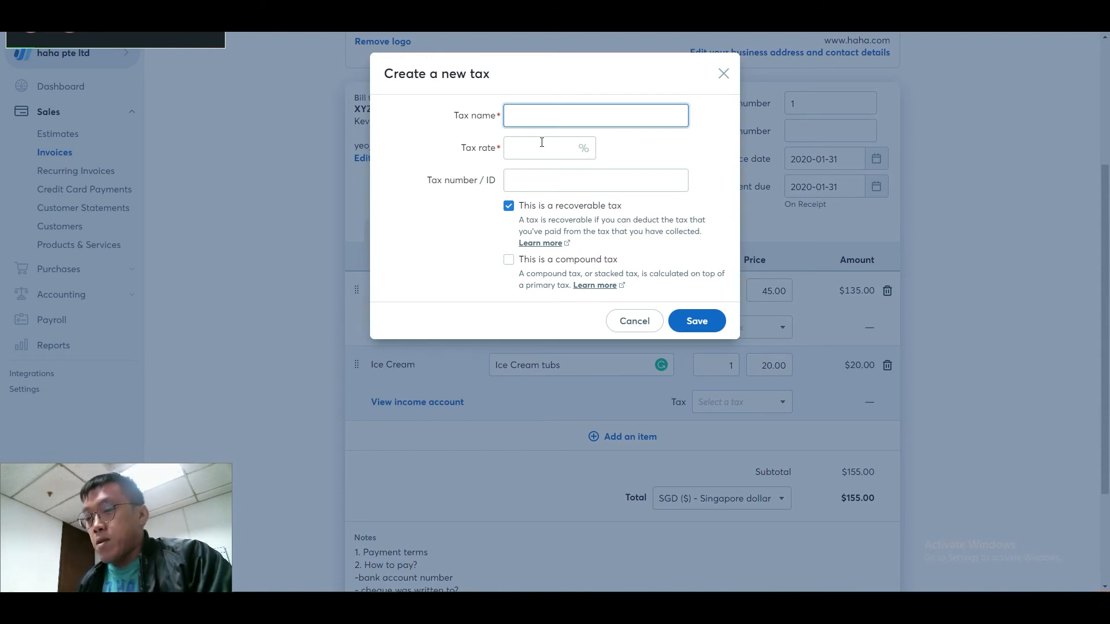
# Save a new GST tax at 7% and select it for the Ice Cream line.
pyautogui.click(540, 146)
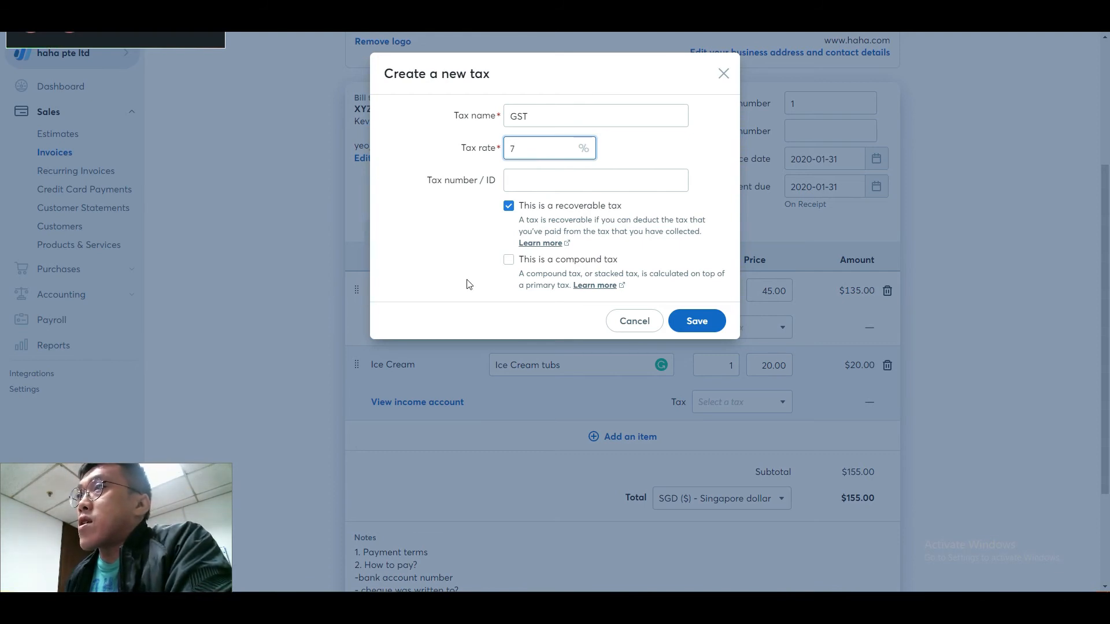
pyautogui.click(695, 321)
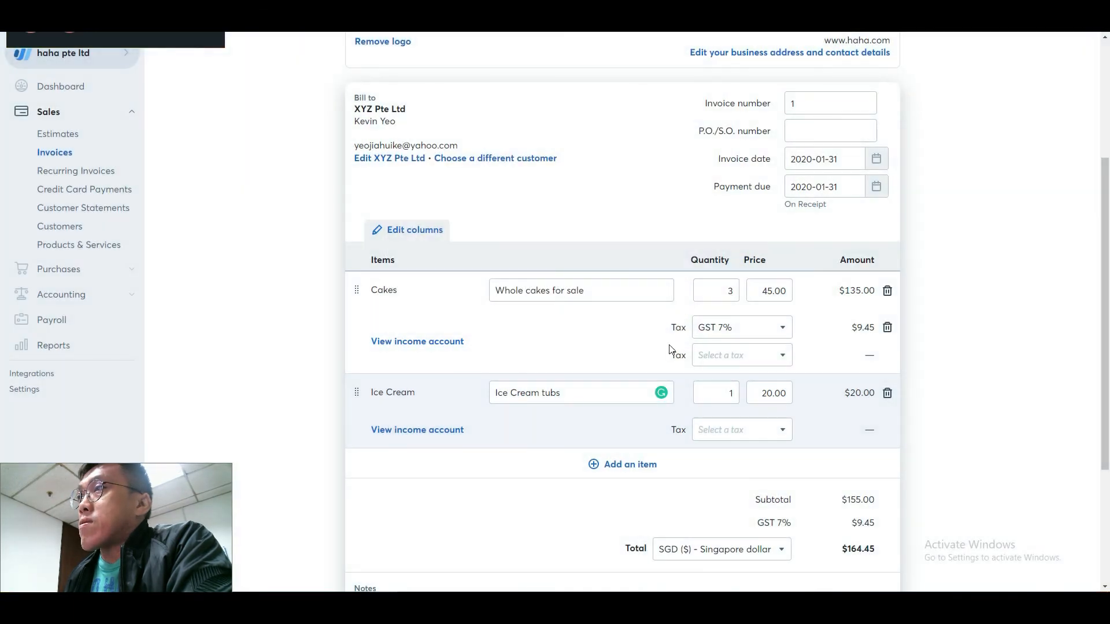
pyautogui.click(757, 430)
pyautogui.click(762, 496)
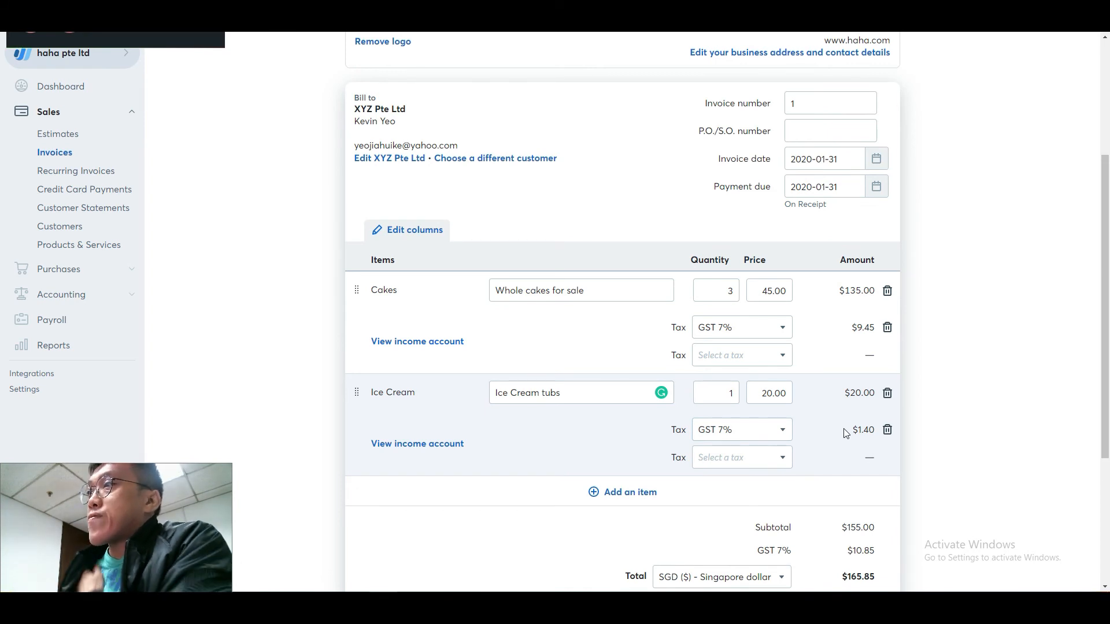
pyautogui.click(777, 429)
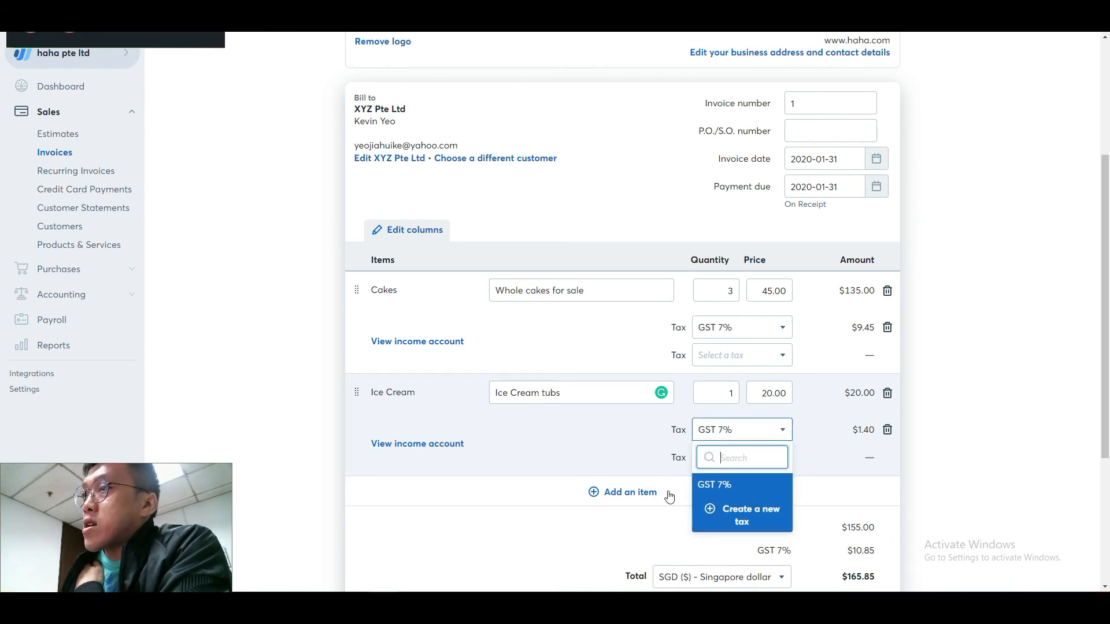
pyautogui.click(595, 452)
pyautogui.click(739, 429)
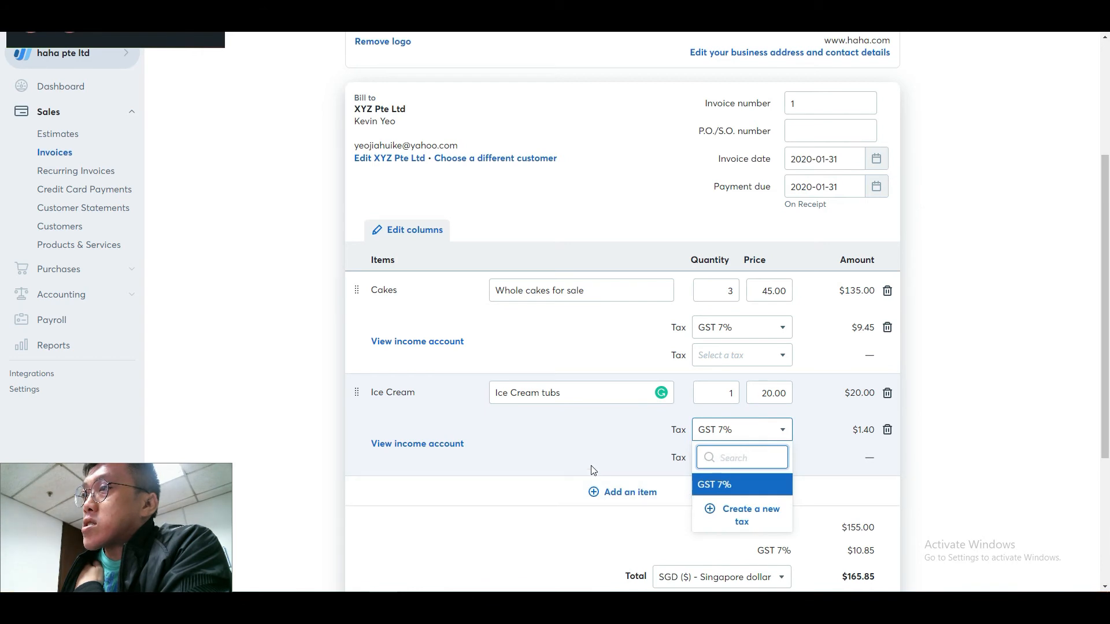
pyautogui.click(615, 464)
# Remove GST from the Ice Cream and Cakes lines, then delete the Ice Cream row.
pyautogui.click(887, 429)
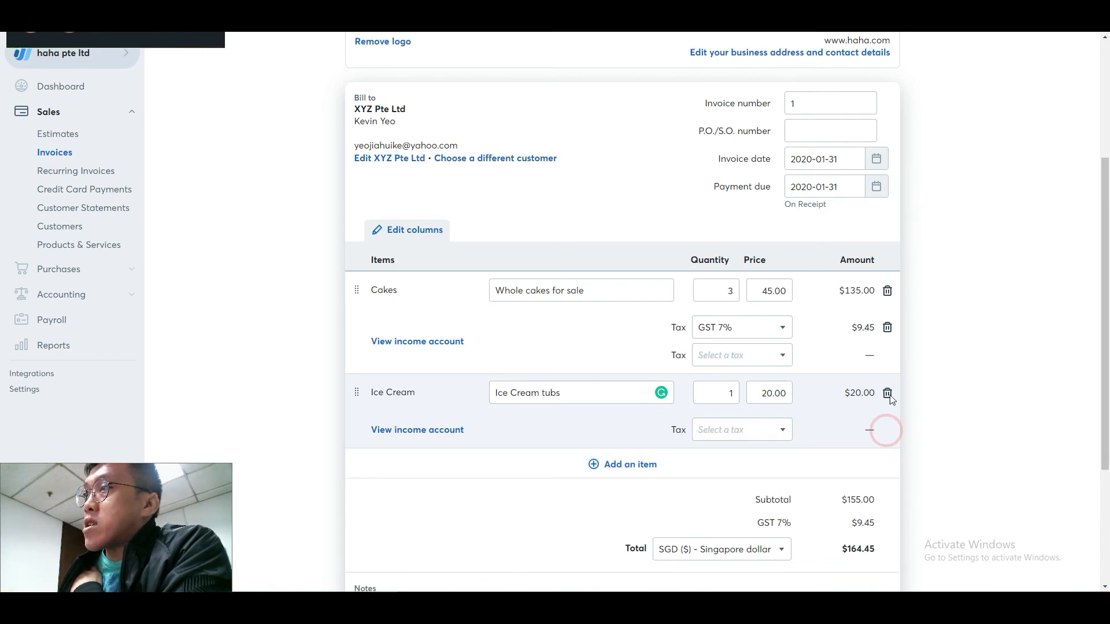
pyautogui.click(887, 327)
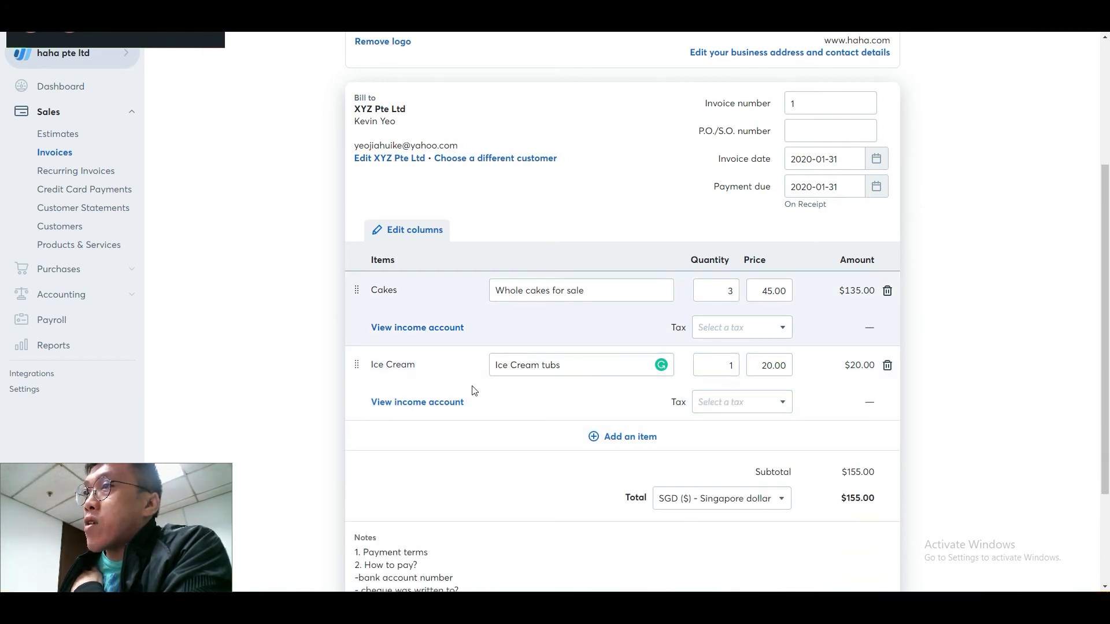
pyautogui.click(888, 368)
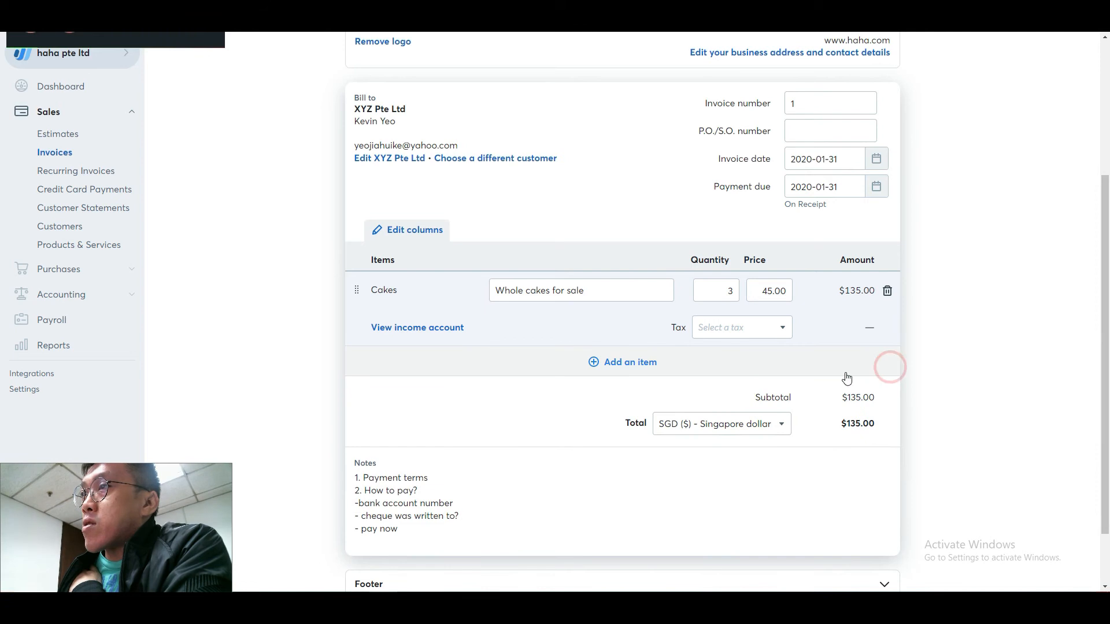
# Add a new Ice Cream tubs line priced at 20.00, returning the total to $155.00.
pyautogui.click(645, 366)
pyautogui.click(473, 425)
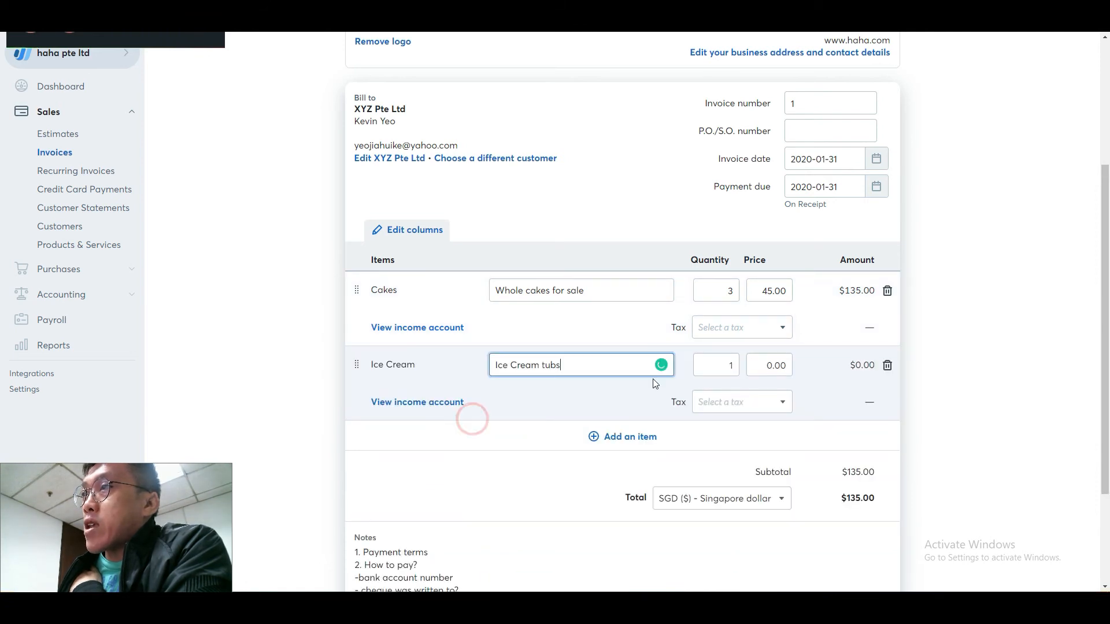
pyautogui.moveTo(774, 367); pyautogui.dragTo(763, 366)
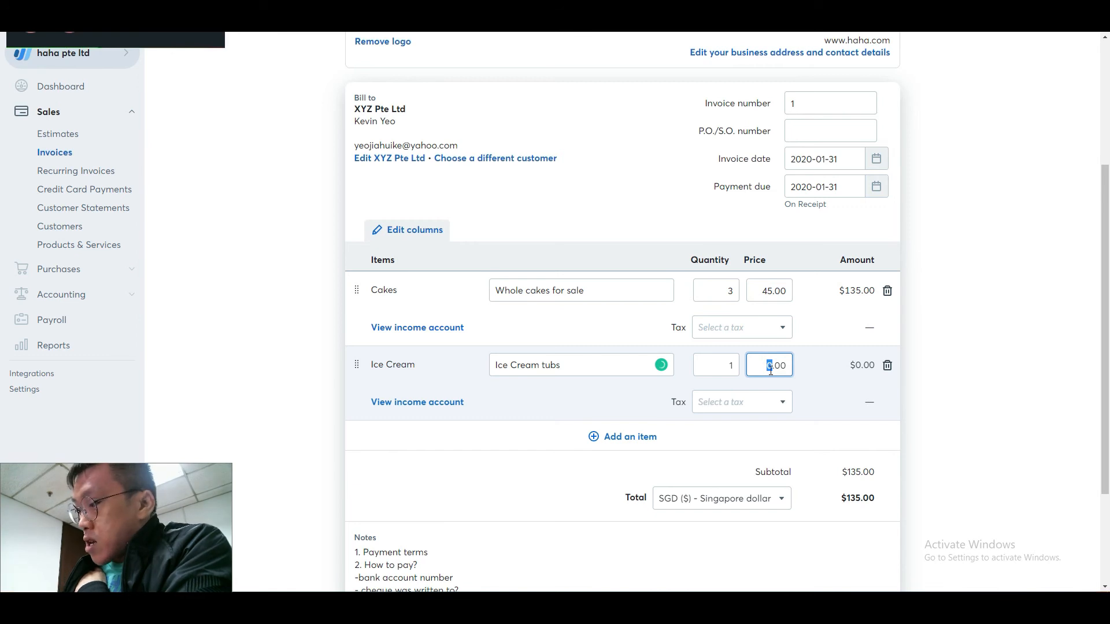
pyautogui.write('20')
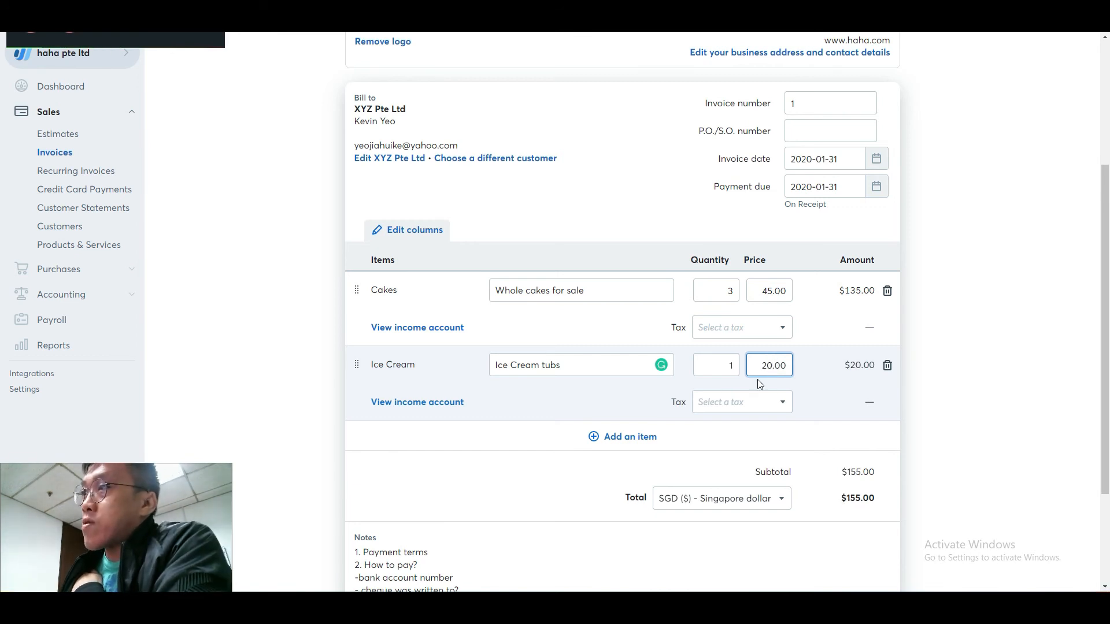
pyautogui.click(569, 456)
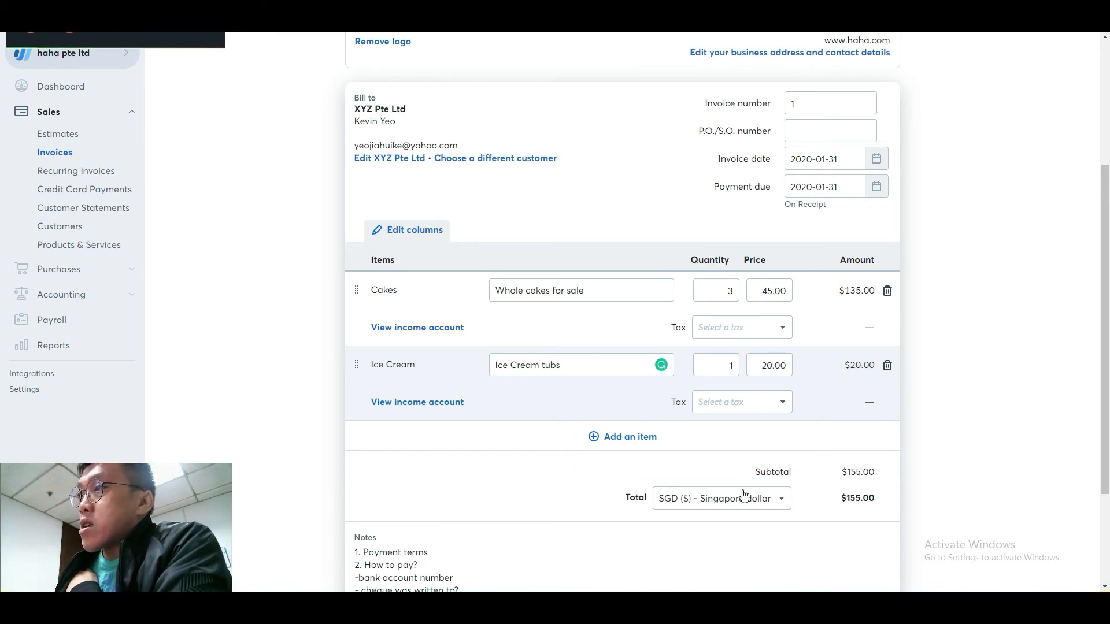
pyautogui.scroll(-2, 912, 379)
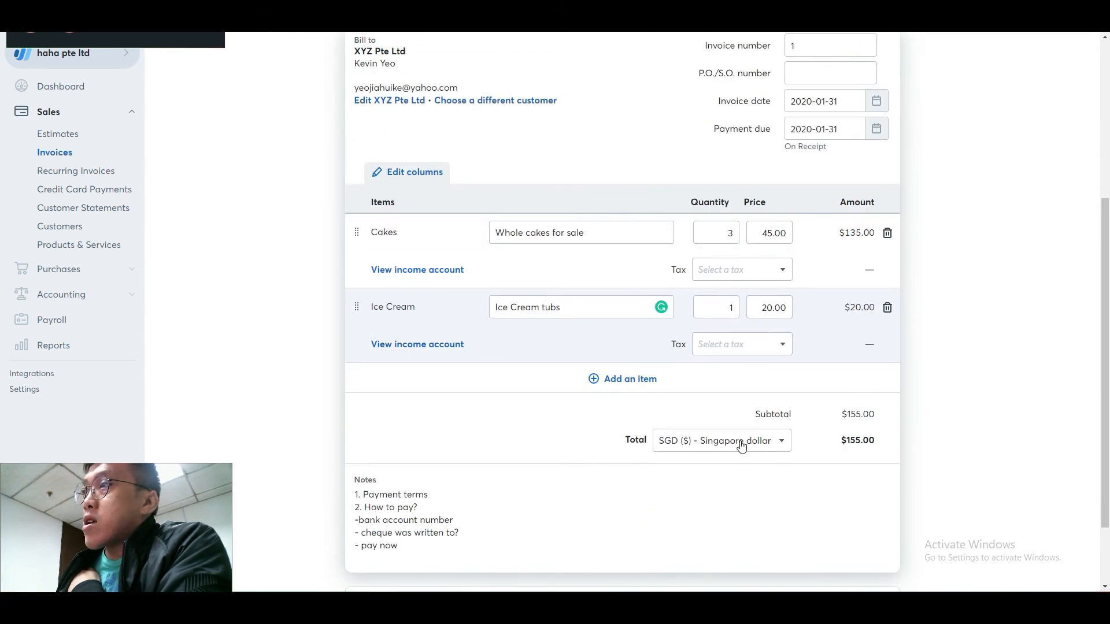
pyautogui.scroll(-2, 760, 367)
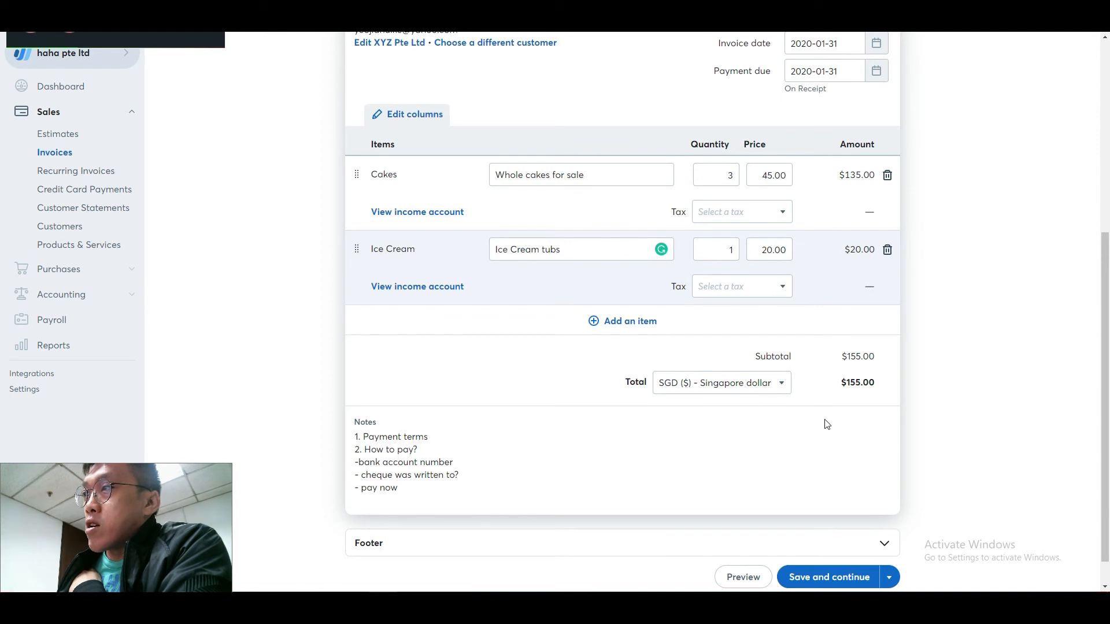
pyautogui.click(762, 381)
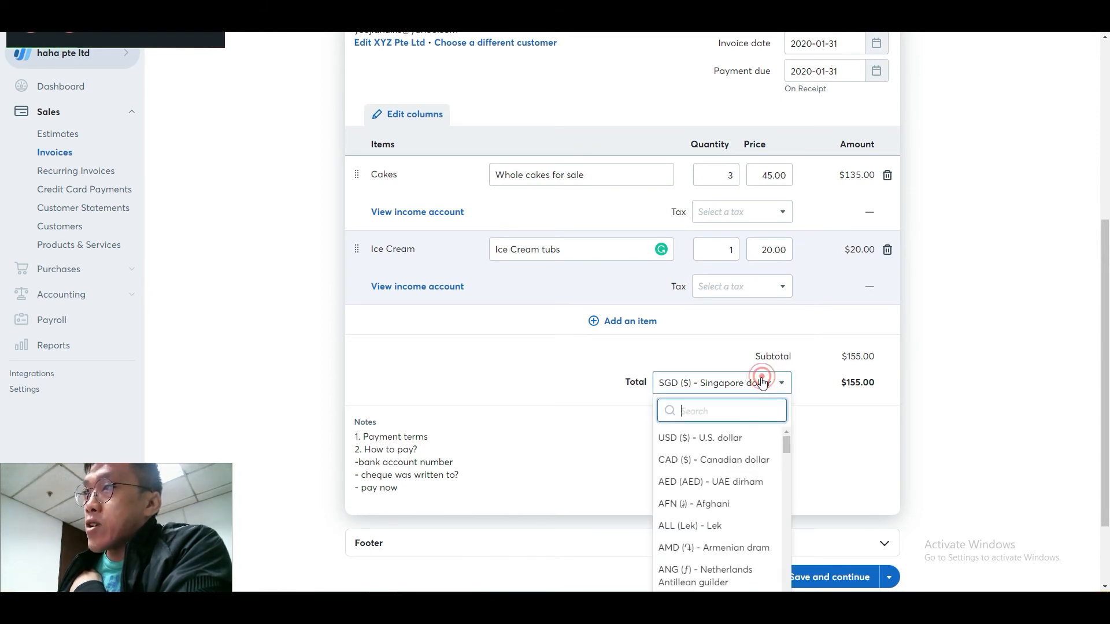
pyautogui.click(731, 440)
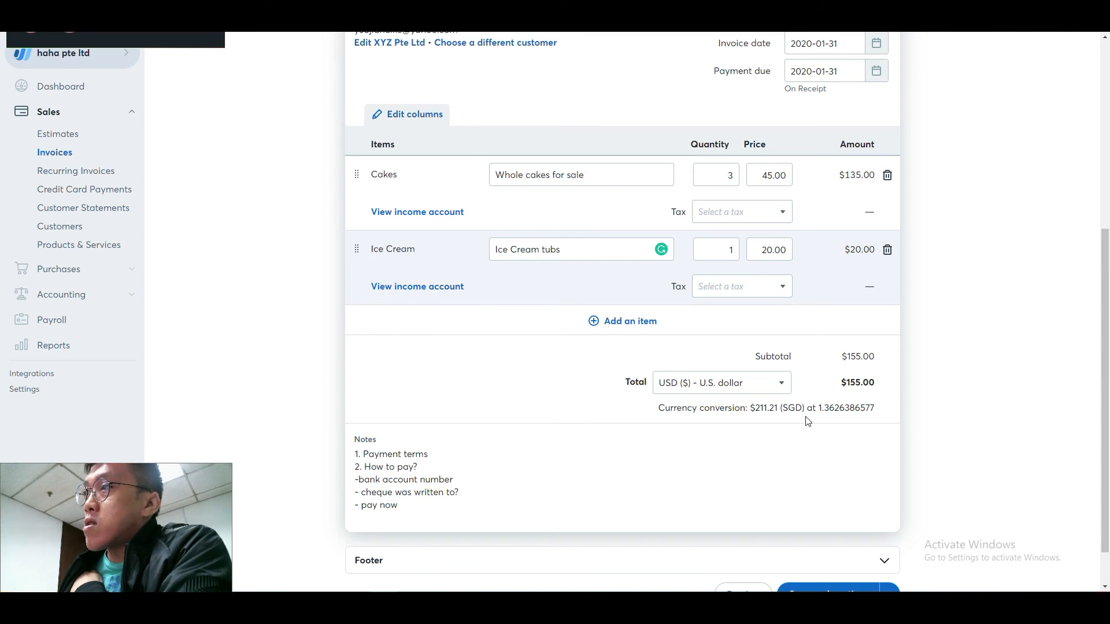
pyautogui.click(757, 383)
pyautogui.click(717, 459)
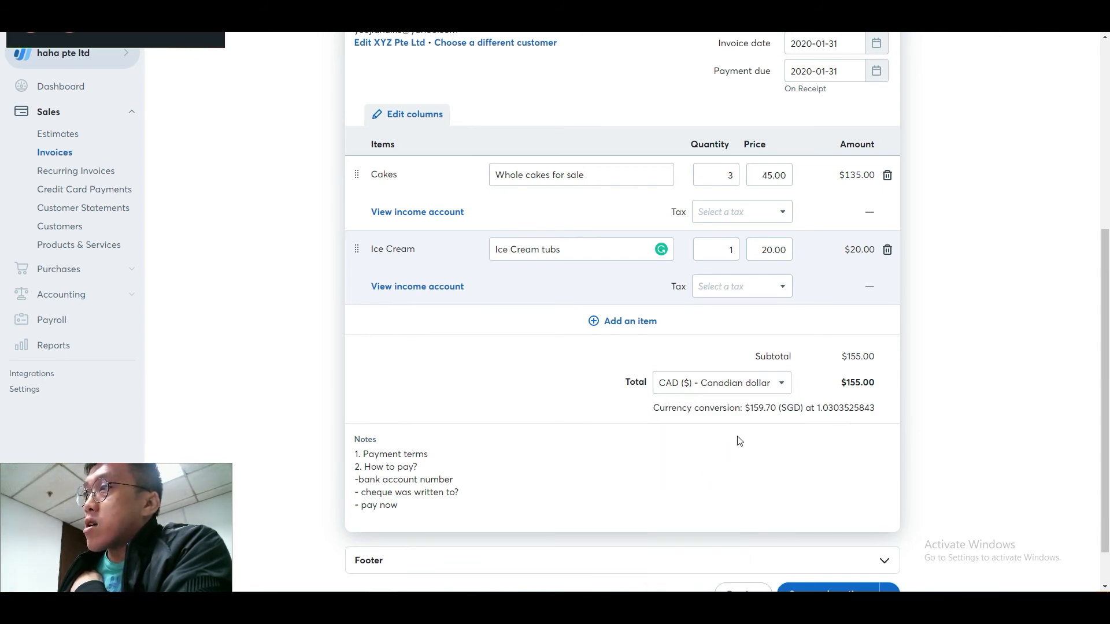
pyautogui.click(757, 388)
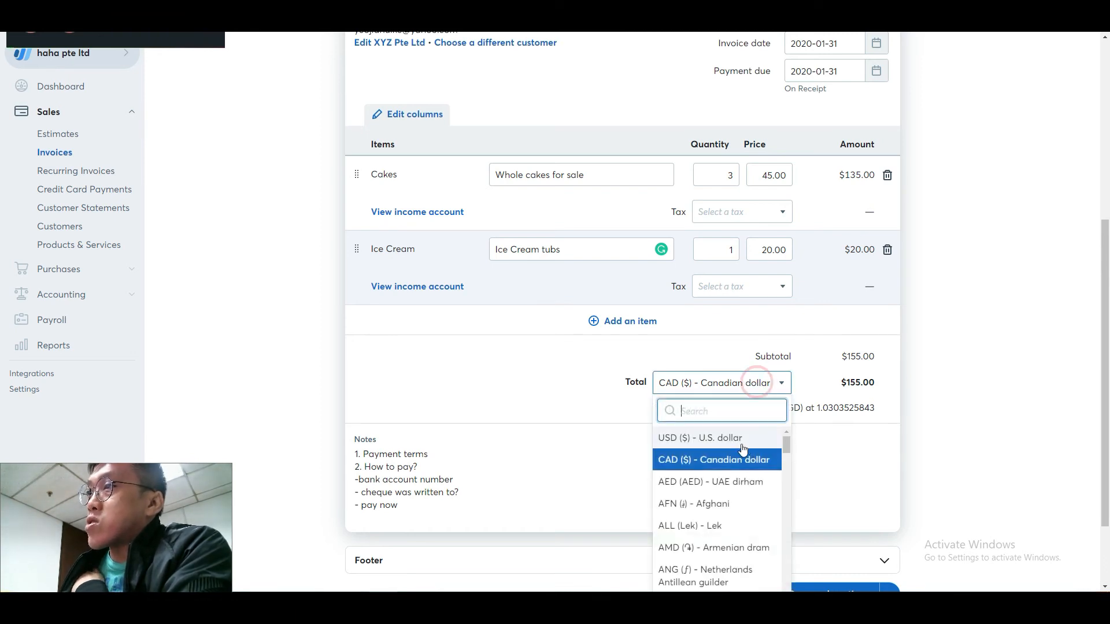
pyautogui.write('singa')
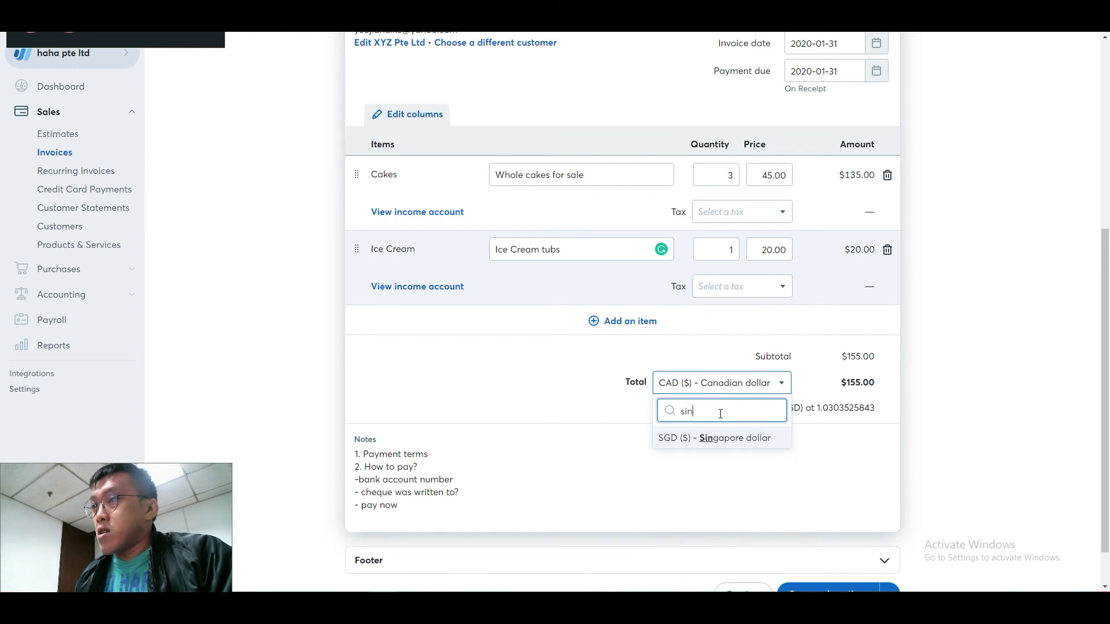
pyautogui.click(765, 445)
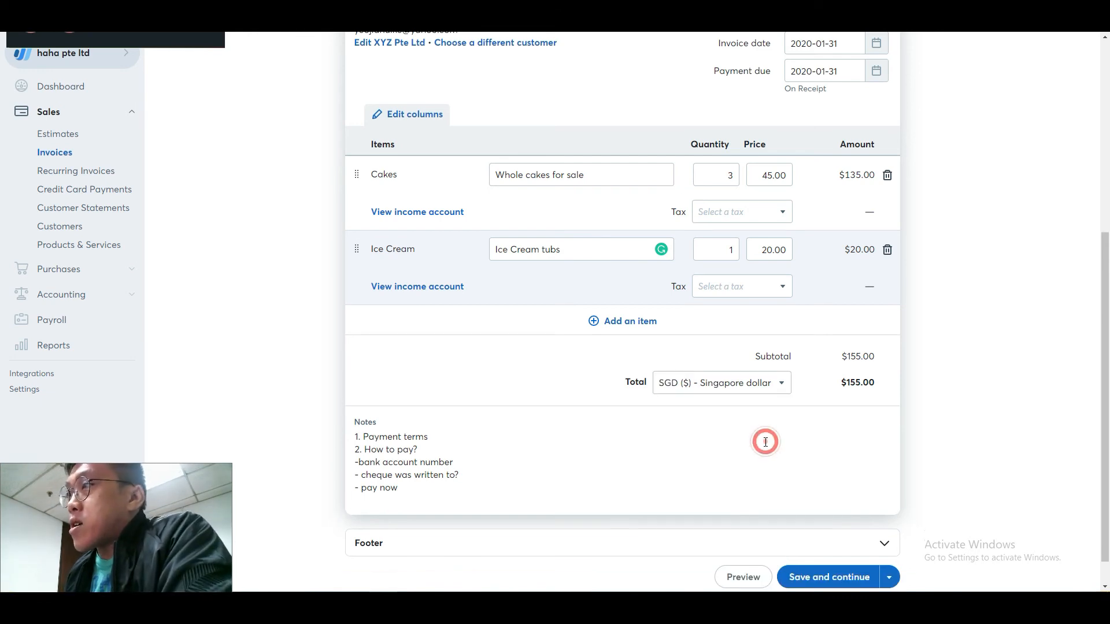
pyautogui.scroll(-1, 604, 425)
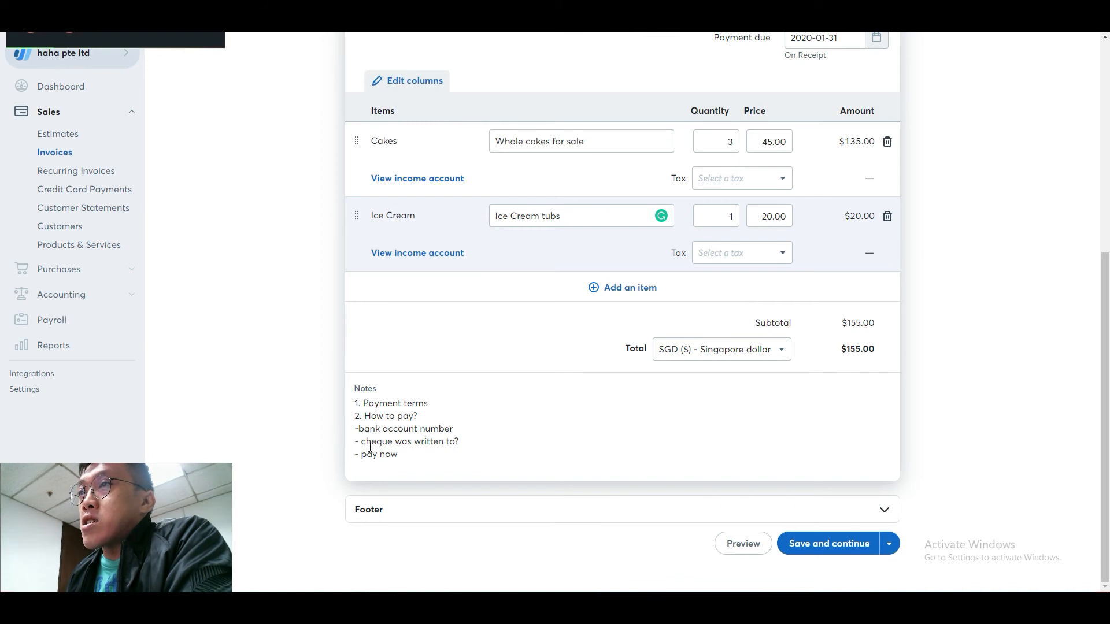
pyautogui.click(494, 513)
pyautogui.click(496, 478)
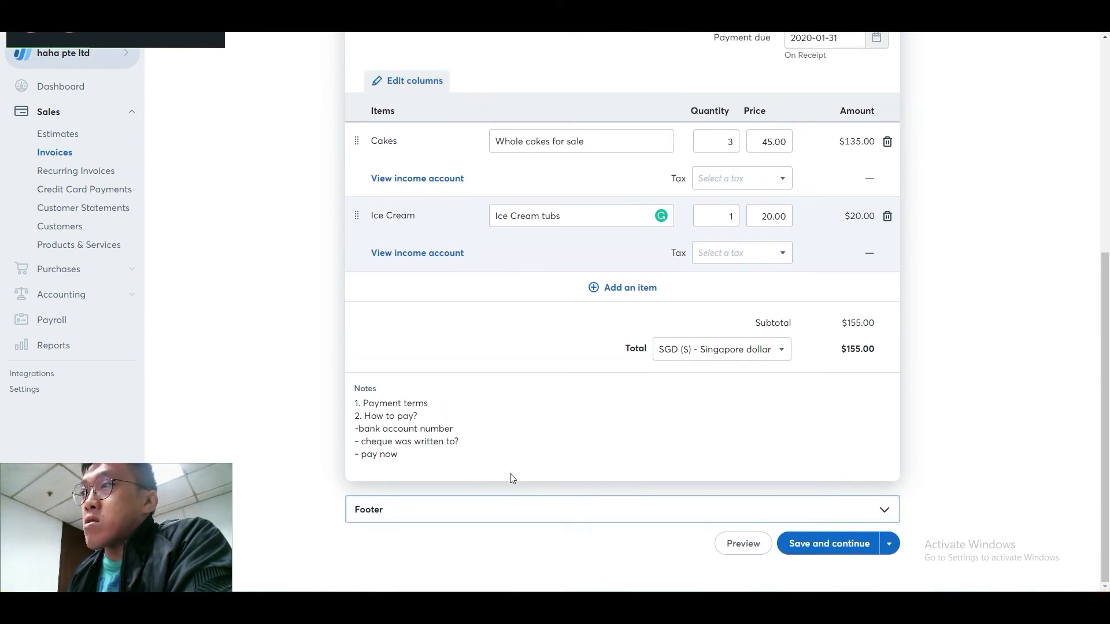
pyautogui.click(590, 516)
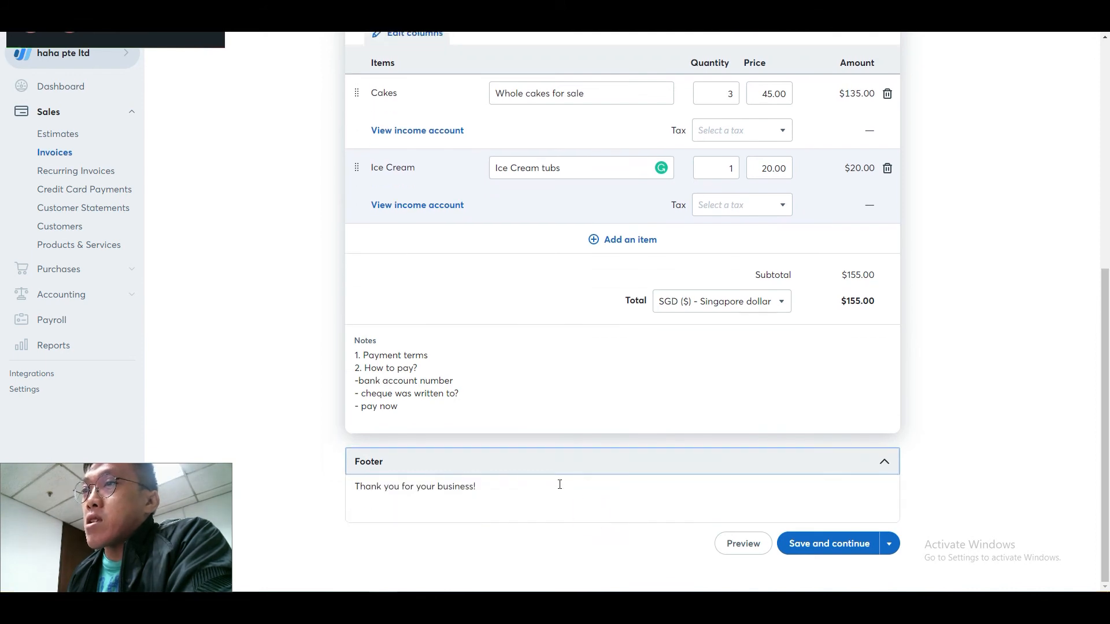
pyautogui.click(432, 467)
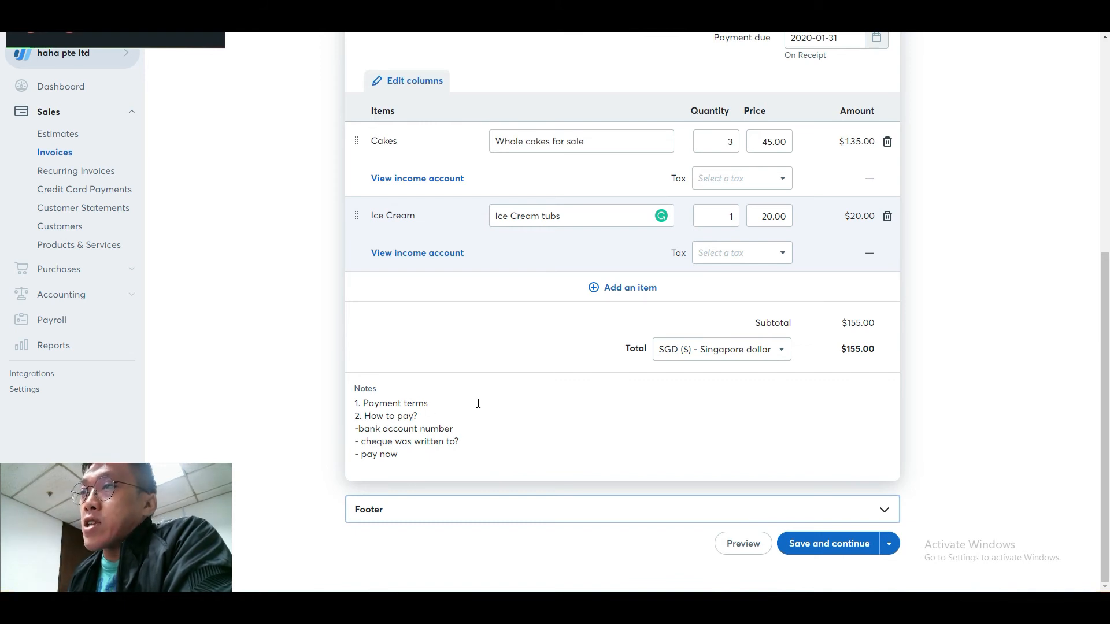
pyautogui.scroll(4, 497, 403)
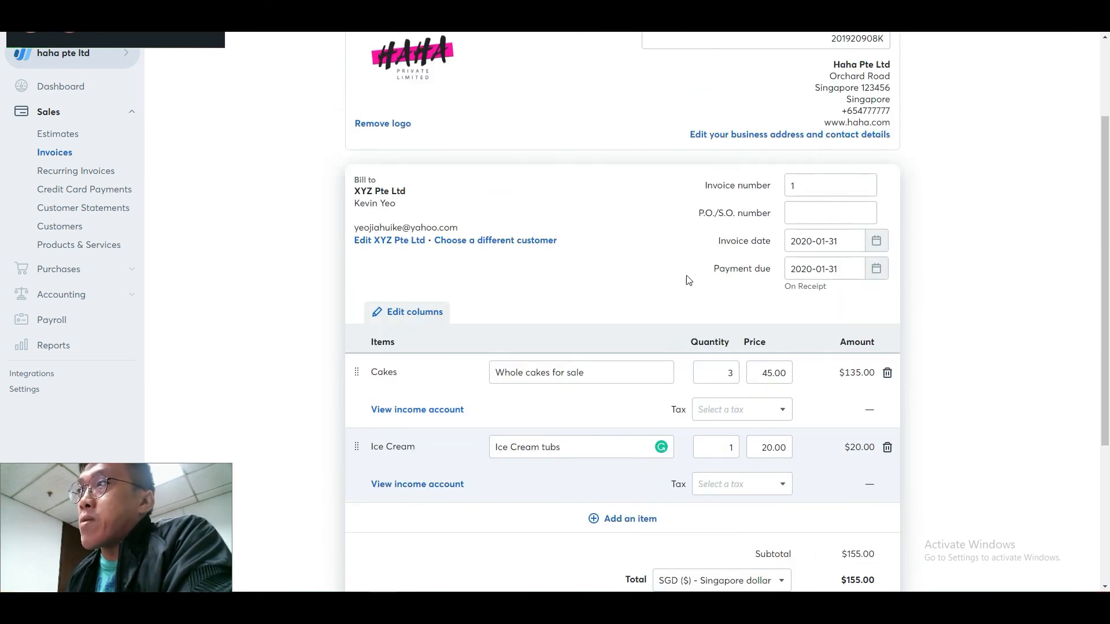
pyautogui.scroll(-4, 497, 421)
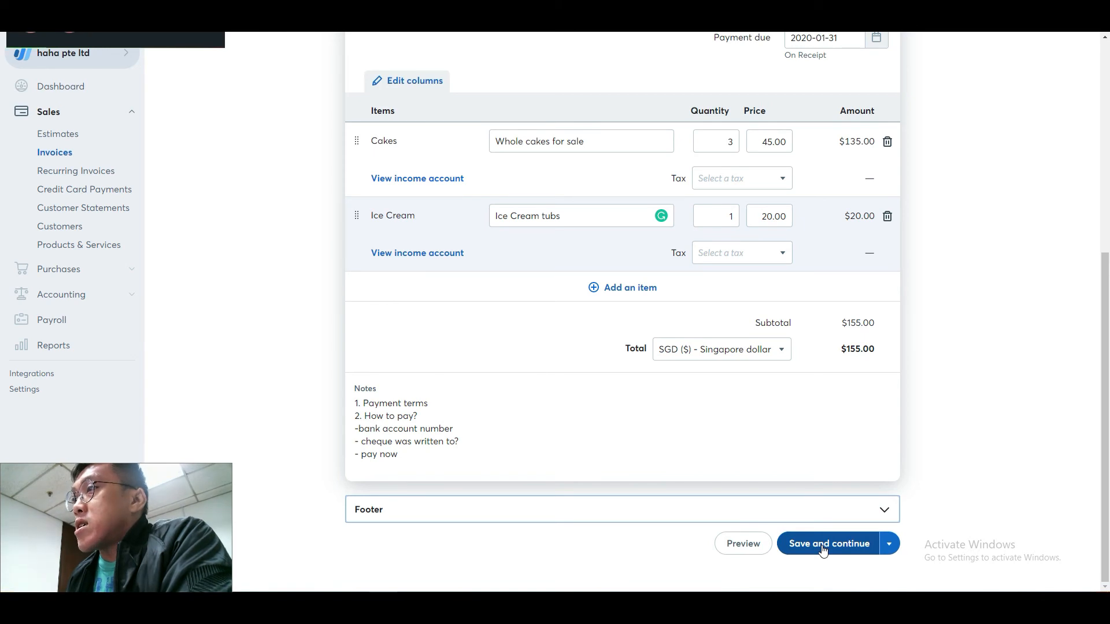
# Preview the finished $155.00 invoice for XYZ Pte Ltd.
pyautogui.click(745, 543)
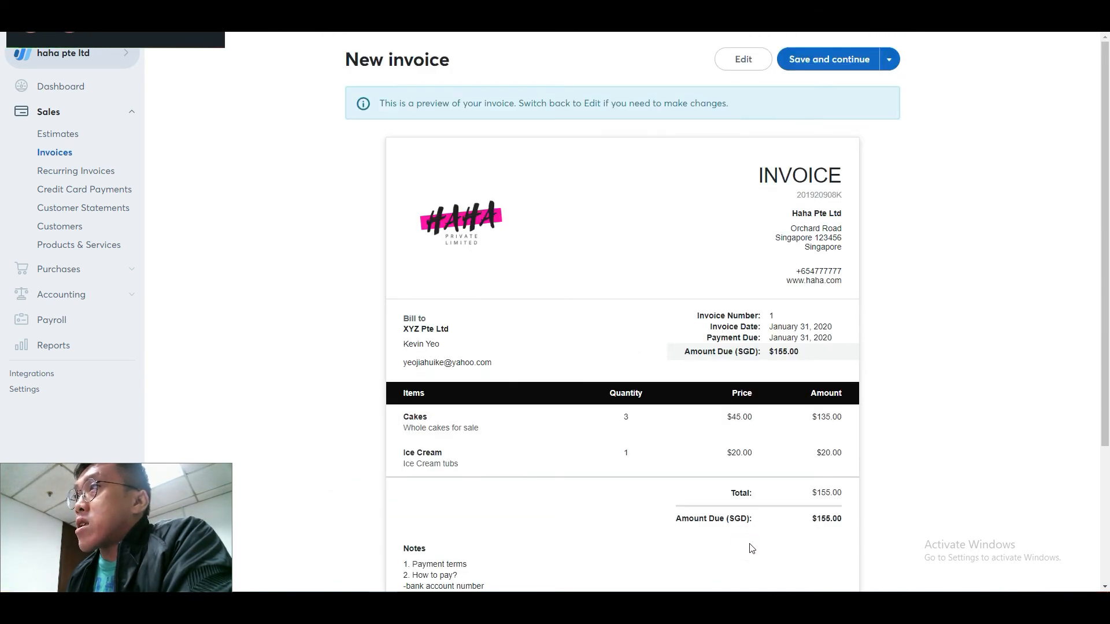
pyautogui.scroll(-2, 873, 354)
pyautogui.scroll(2, 527, 318)
pyautogui.scroll(-3, 696, 391)
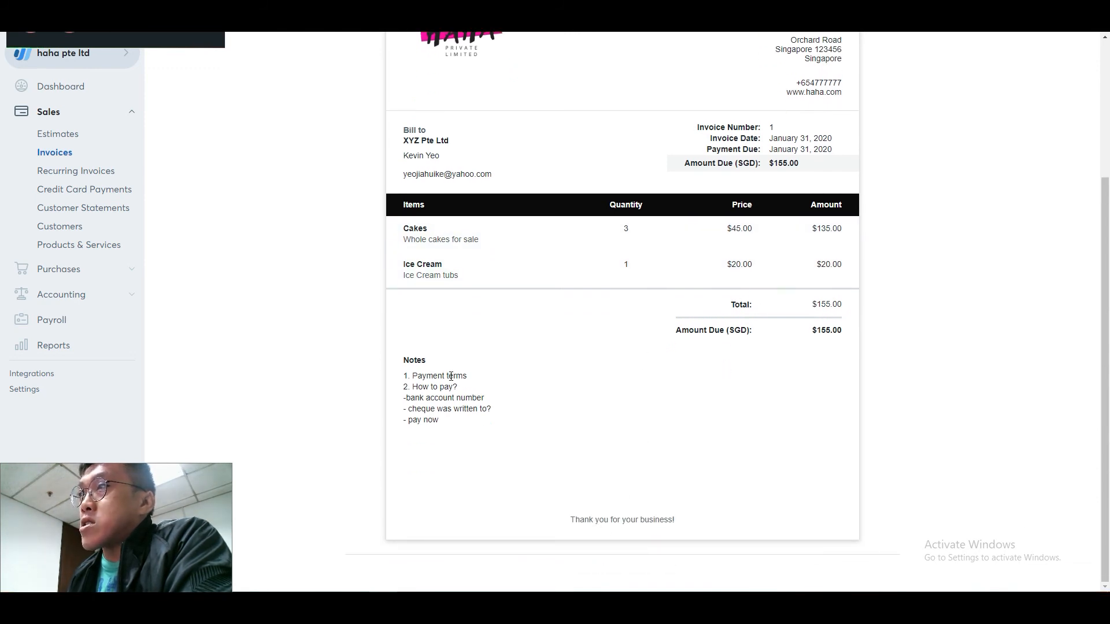
pyautogui.scroll(3, 833, 399)
# Save the invoice as Invoice #1, now listed with status Unsent.
pyautogui.click(813, 65)
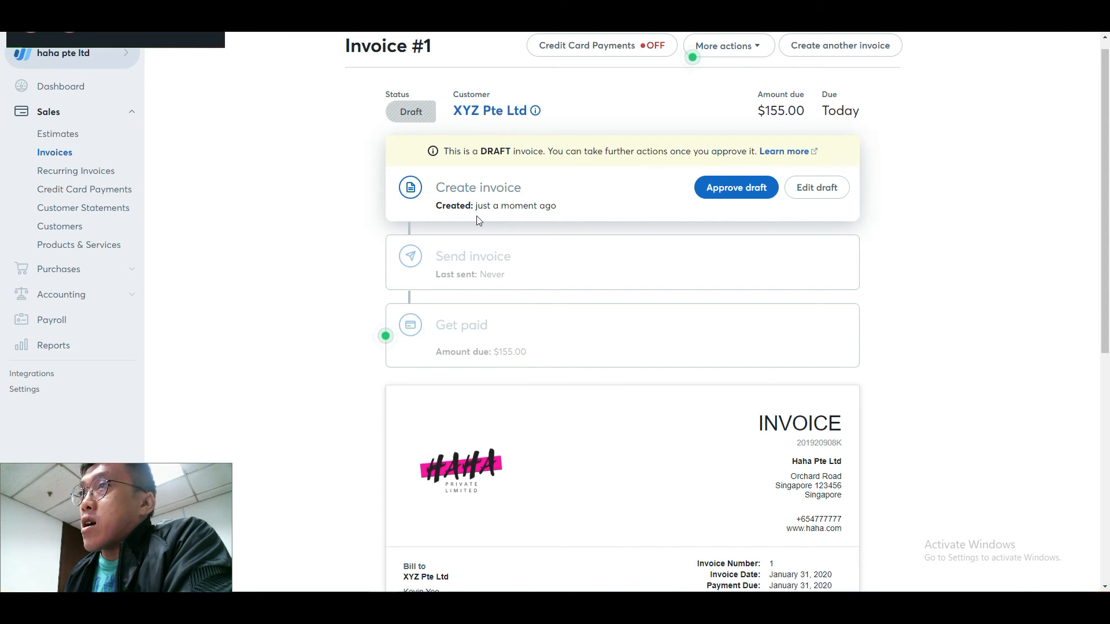
pyautogui.scroll(-7, 574, 327)
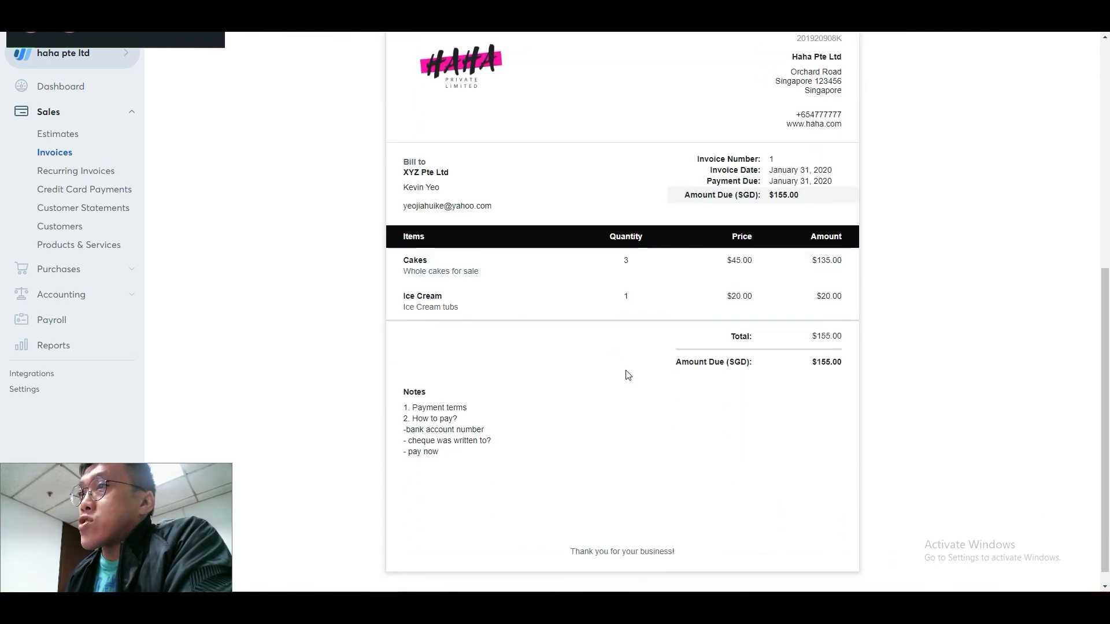
pyautogui.scroll(8, 625, 378)
# Approve draft Invoice #1, schedule a reminder 7 days after the due date, and open Send invoice.
pyautogui.click(740, 200)
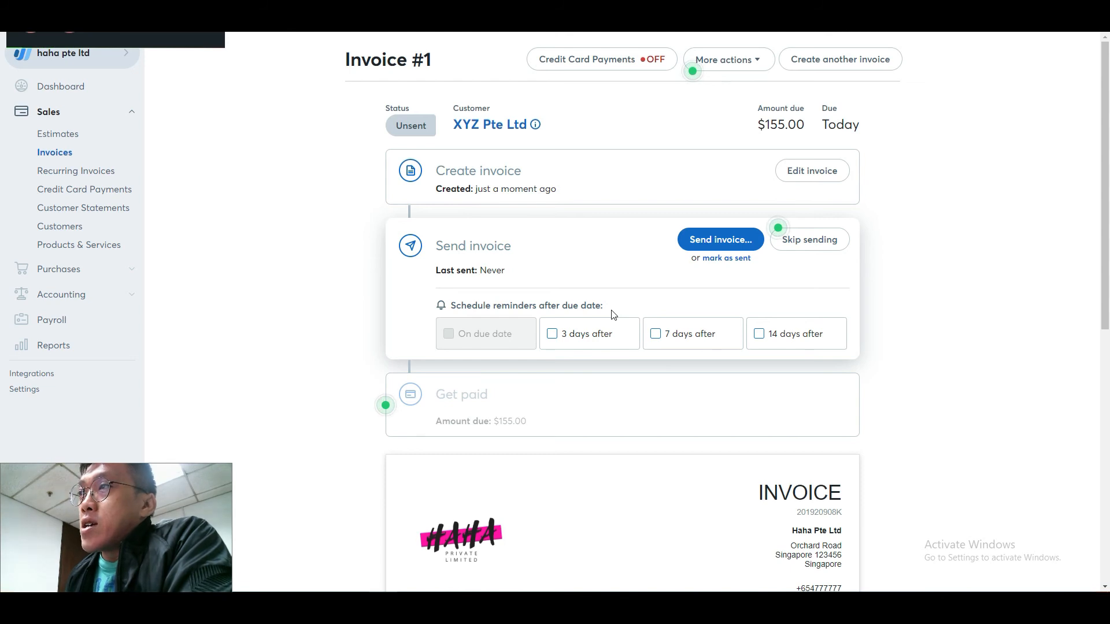
pyautogui.click(662, 337)
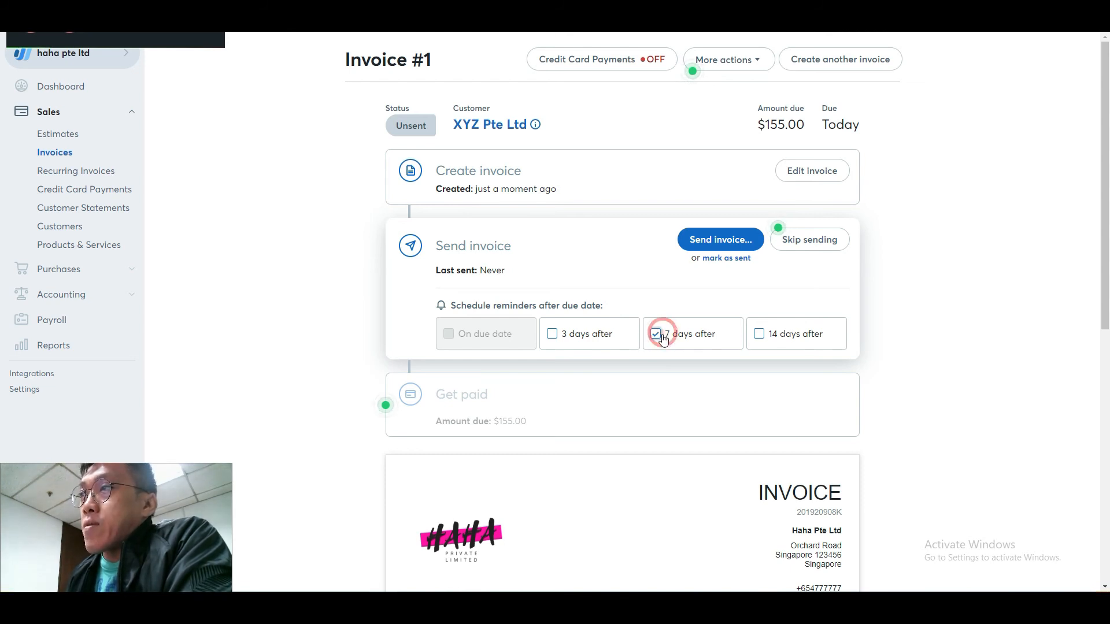
pyautogui.click(739, 240)
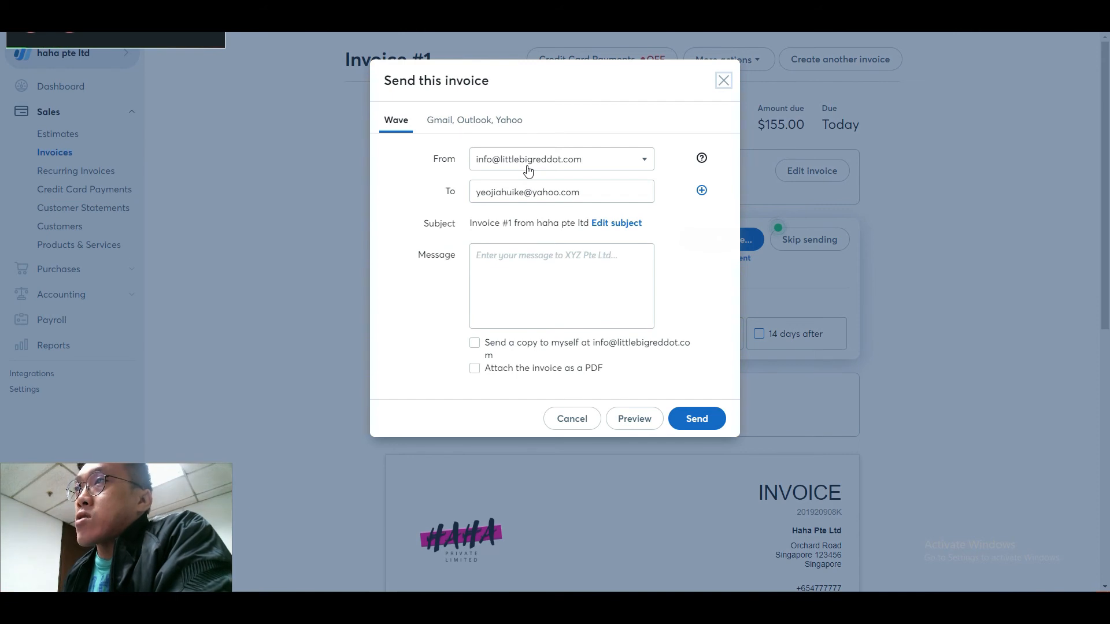
# Review sender and Gmail/Outlook/Yahoo options, keeping Wave sending and only the customer's e-mail as recipient.
pyautogui.click(556, 167)
pyautogui.click(556, 166)
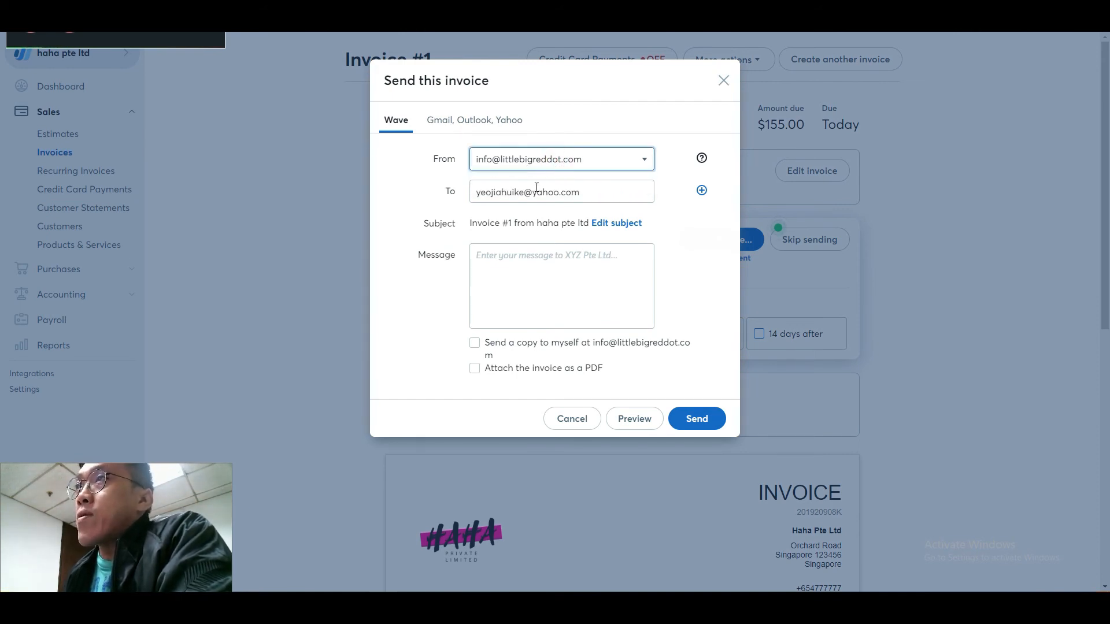
pyautogui.click(463, 120)
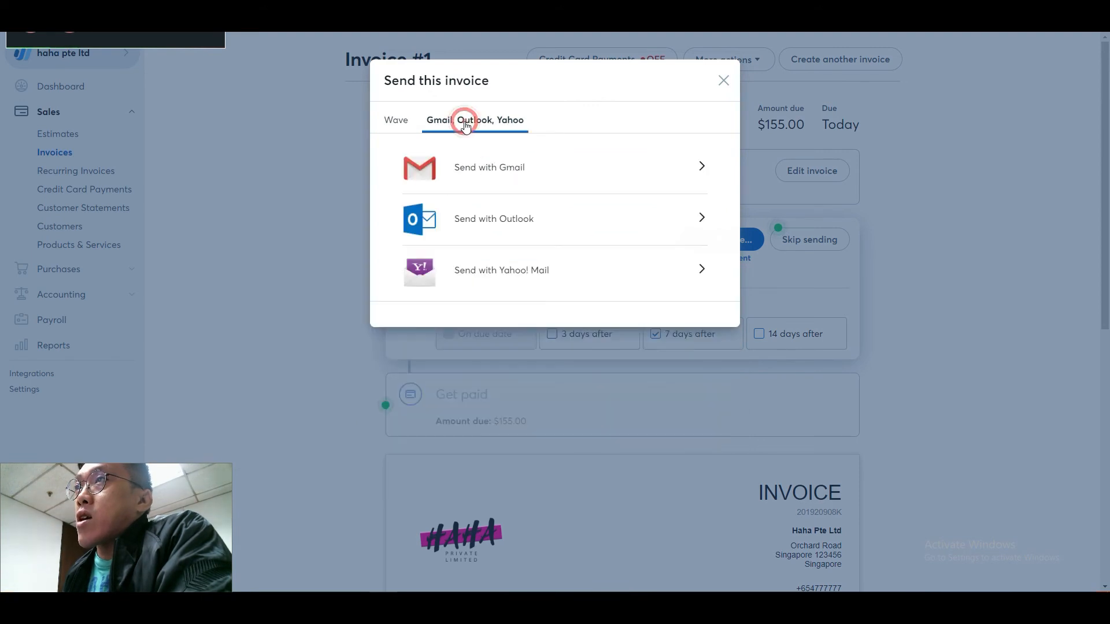
pyautogui.click(403, 120)
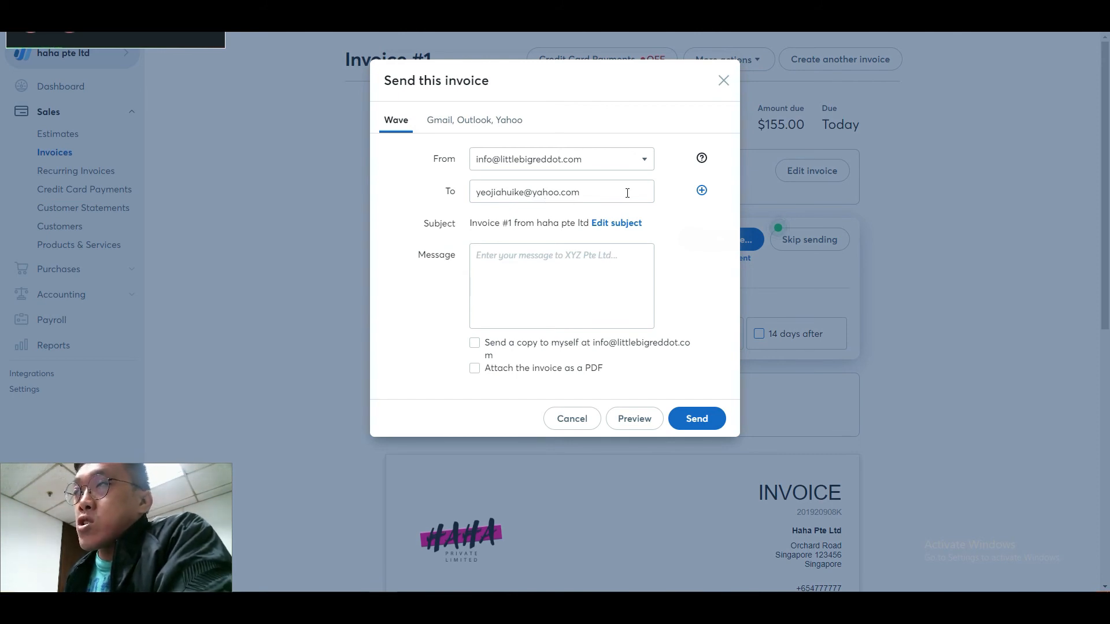
pyautogui.moveTo(627, 193); pyautogui.dragTo(514, 193)
pyautogui.click(701, 190)
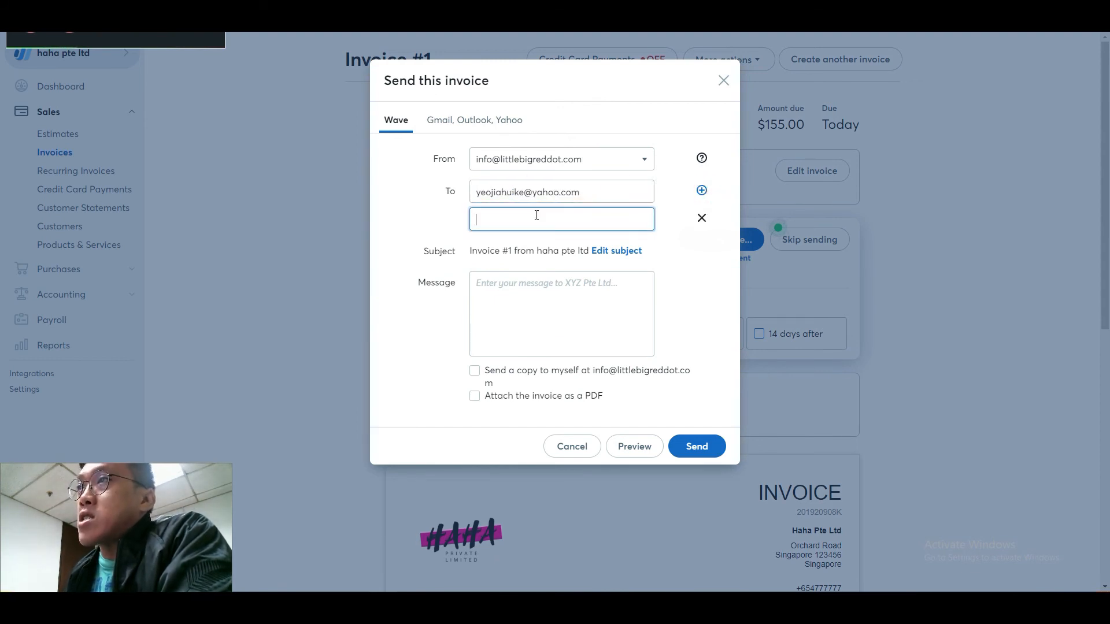
pyautogui.click(702, 218)
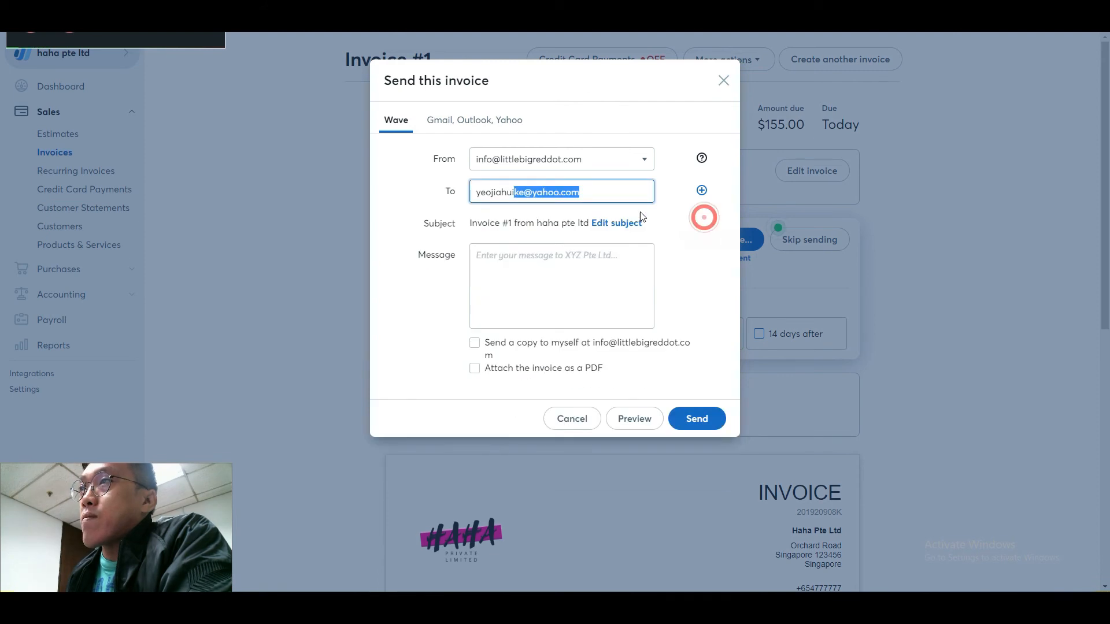
pyautogui.click(462, 220)
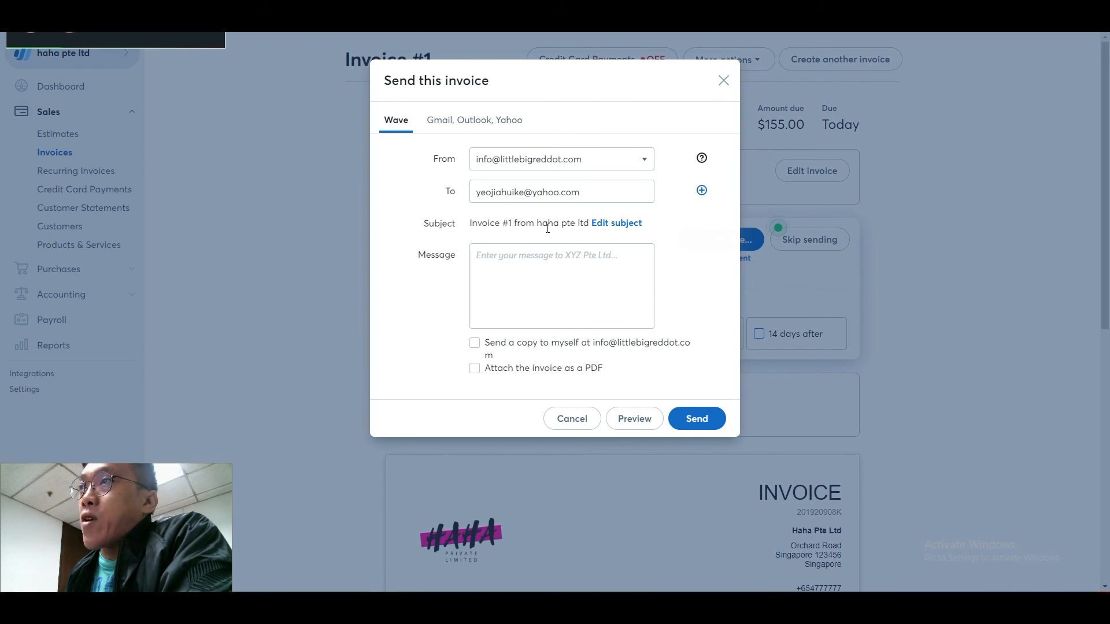
# Change the email subject to 'Cake and Ice Cream Invoice - HAHA Pte Ltd'.
pyautogui.click(621, 226)
pyautogui.moveTo(604, 224); pyautogui.dragTo(472, 228)
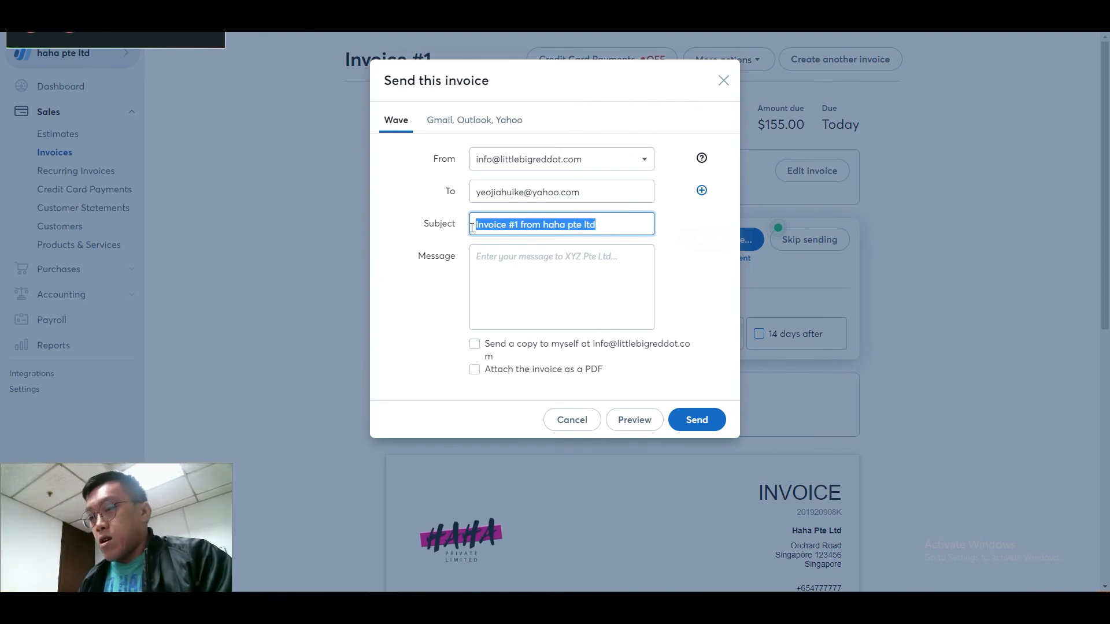
pyautogui.write('Cake')
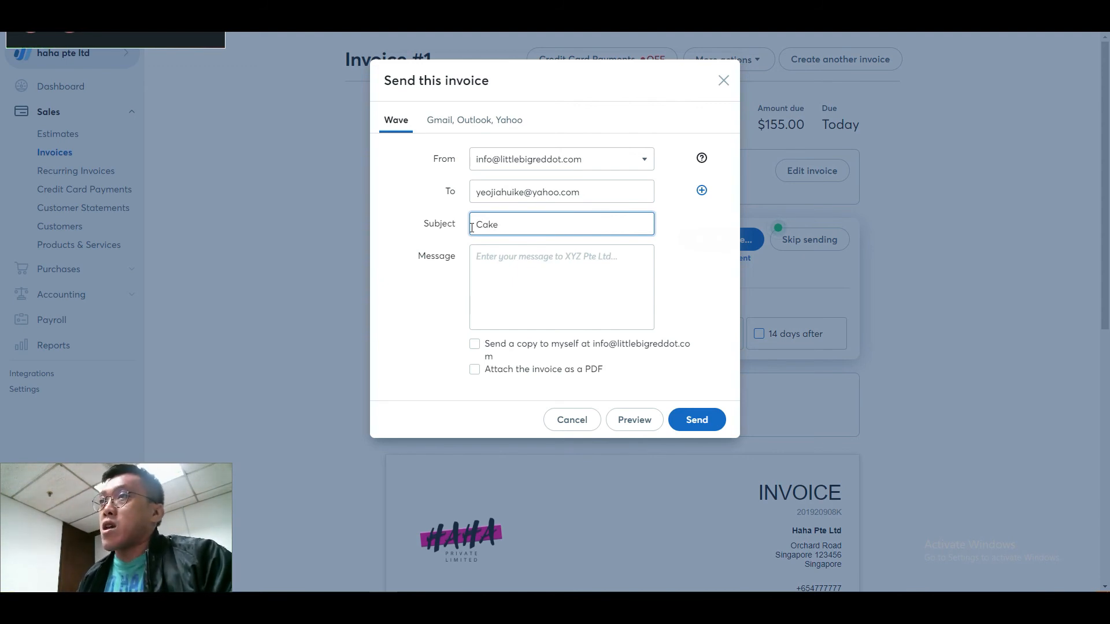
pyautogui.write(' and Ice Cream Invoice')
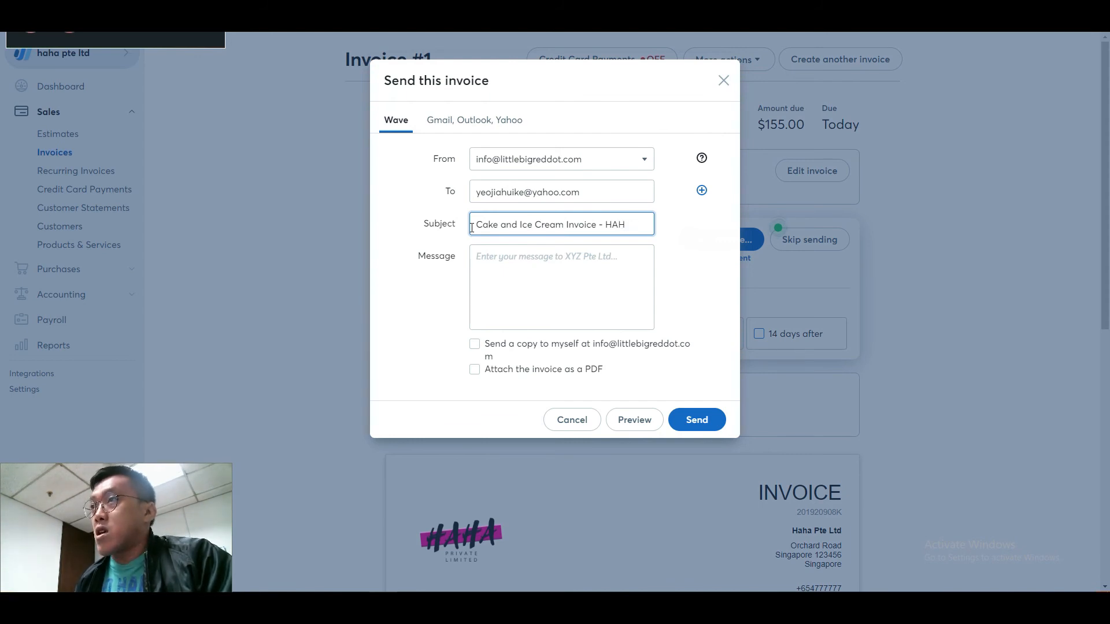
pyautogui.write('- HAHA Pte Ltd')
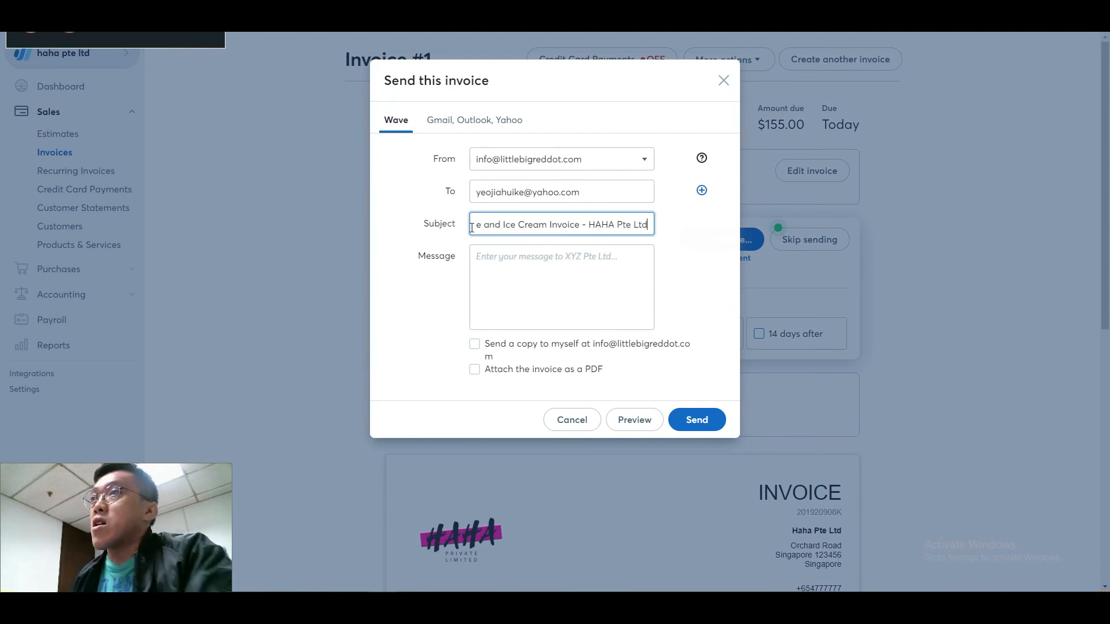
pyautogui.click(441, 306)
# Write a short one-line greeting in the Message field.
pyautogui.press('Tab')
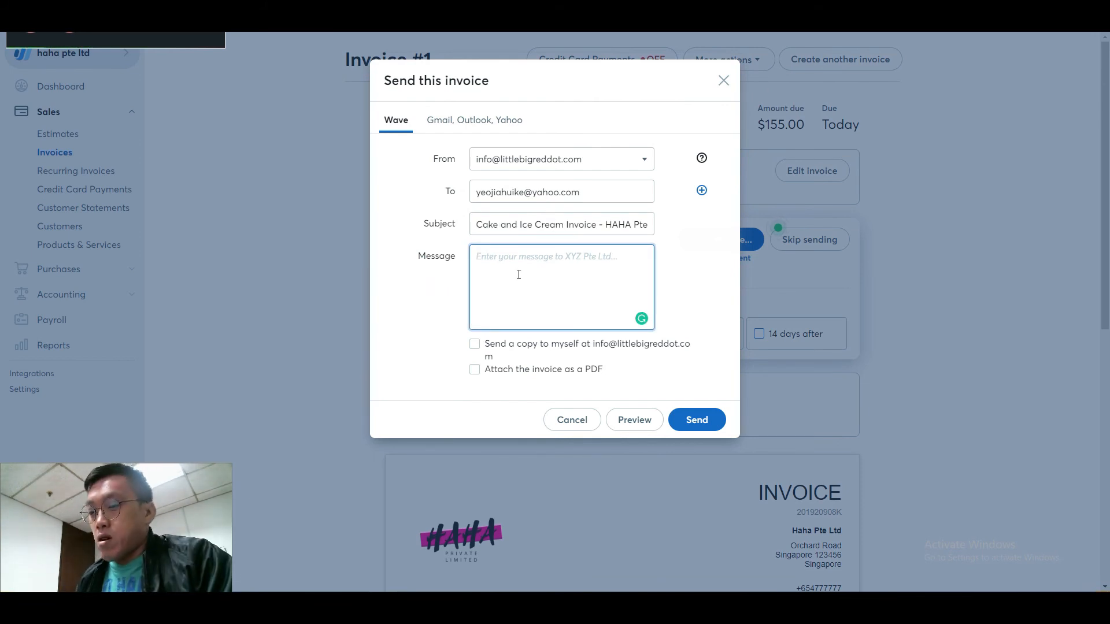
pyautogui.write('hi this is the invoice for your ode')
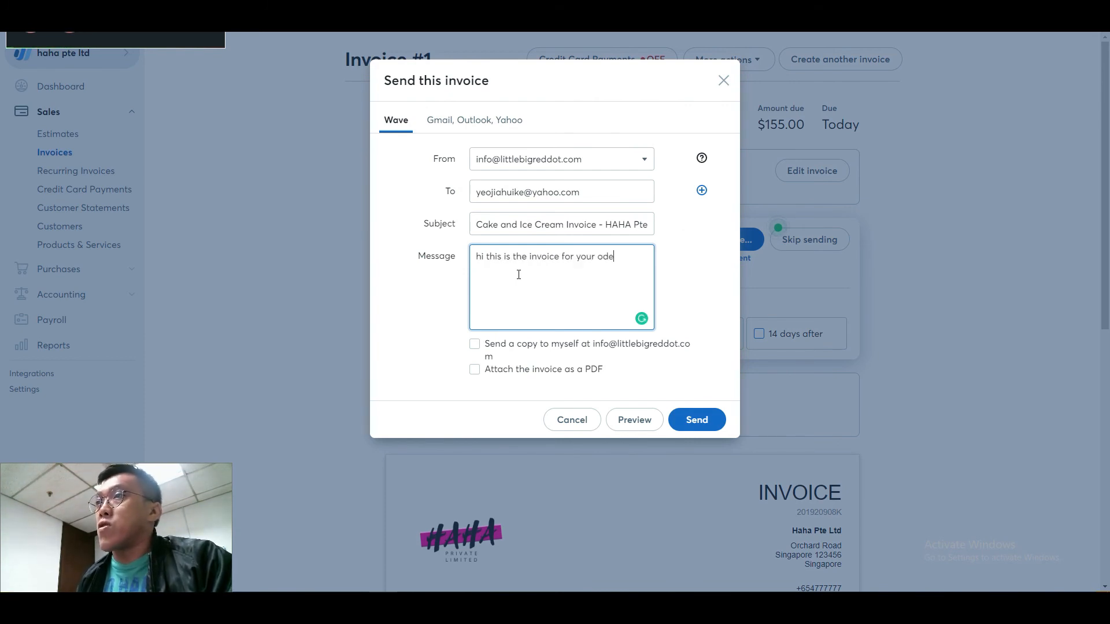
pyautogui.press('BackSpace')
pyautogui.press('BackSpace')
pyautogui.press('BackSpace')
pyautogui.press('BackSpace')
pyautogui.write('rder.')
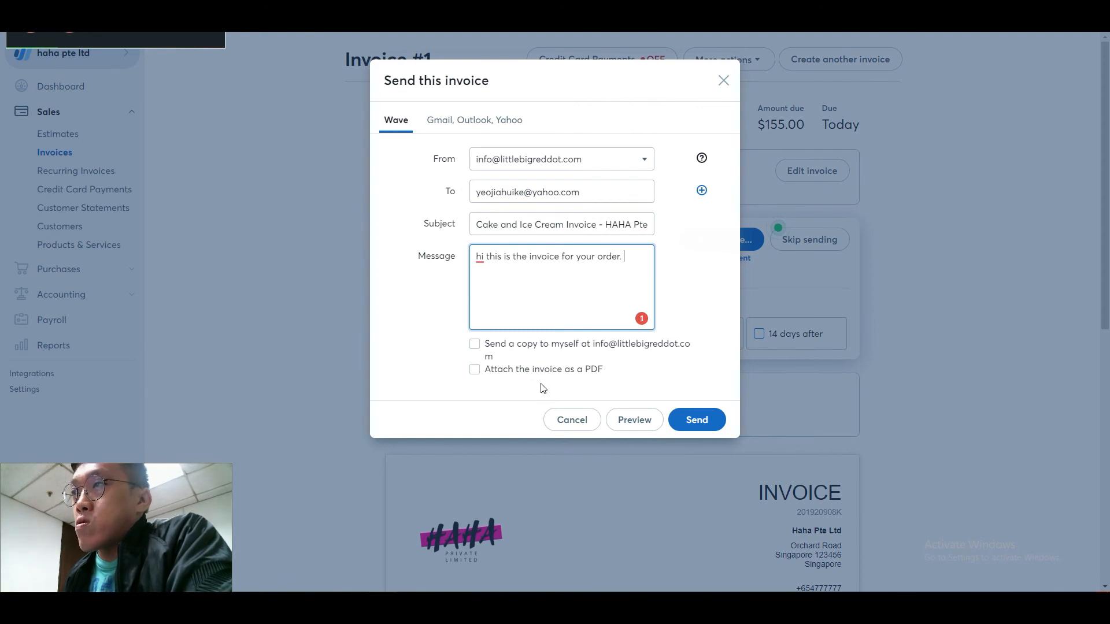
# Attach the invoice as a PDF and send the email to the customer.
pyautogui.click(570, 373)
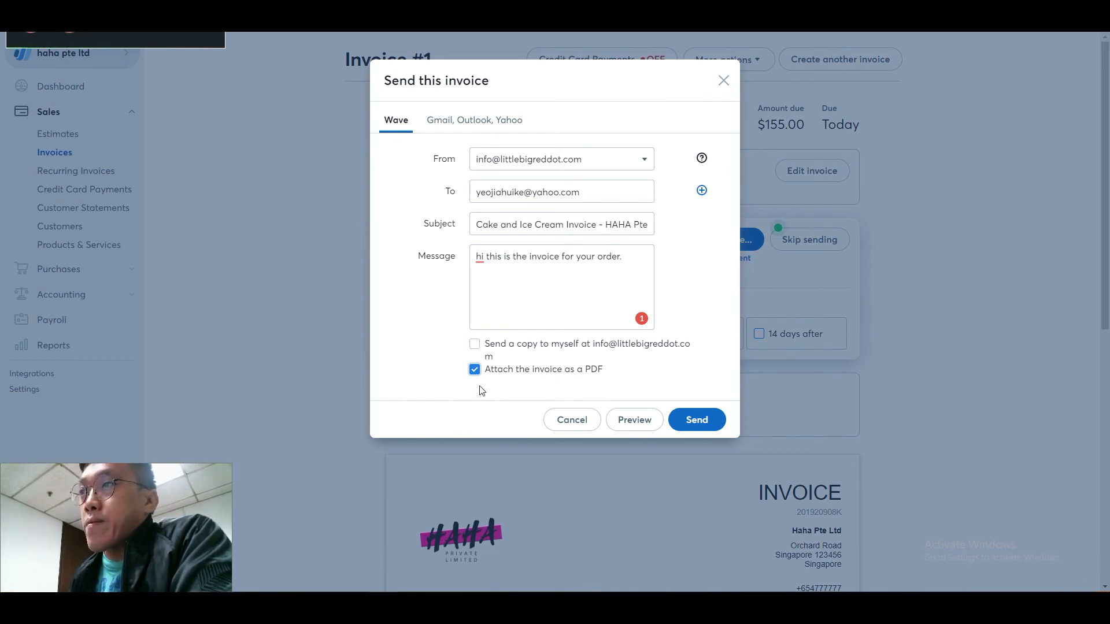
pyautogui.click(687, 422)
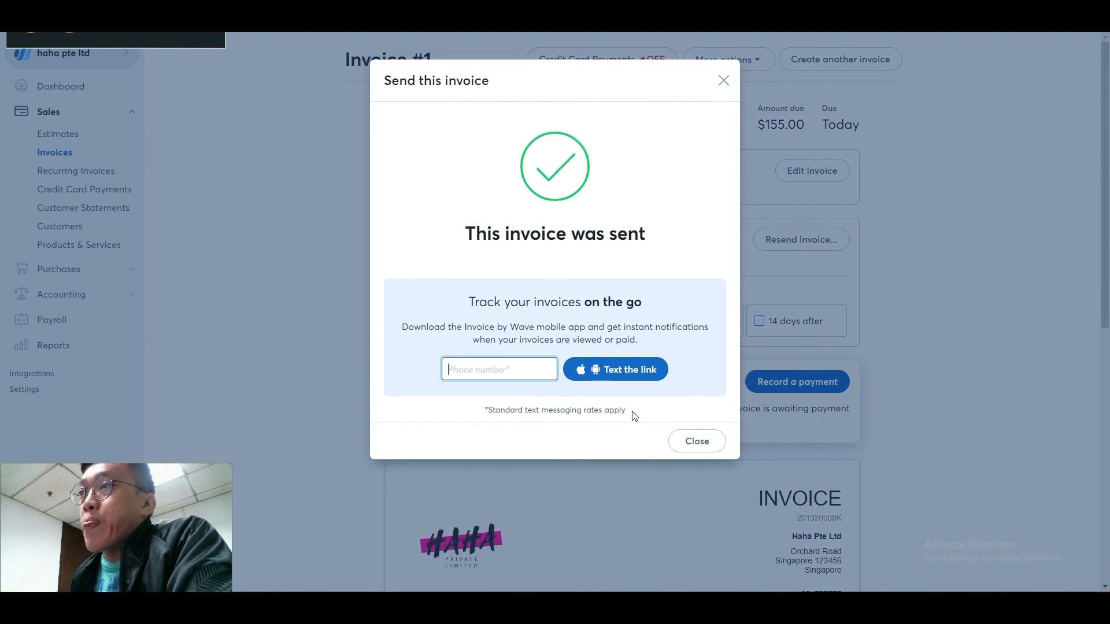
# Dismiss the sent confirmation and view Invoice 1 under the All invoices and Unpaid tabs.
pyautogui.click(695, 441)
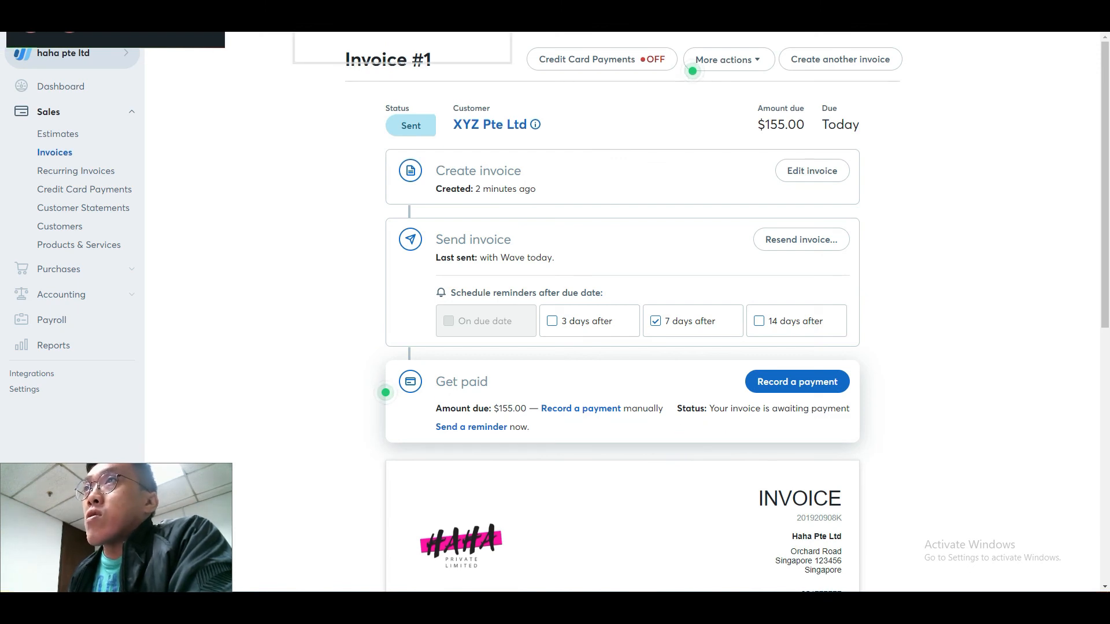
pyautogui.scroll(-9, 312, 354)
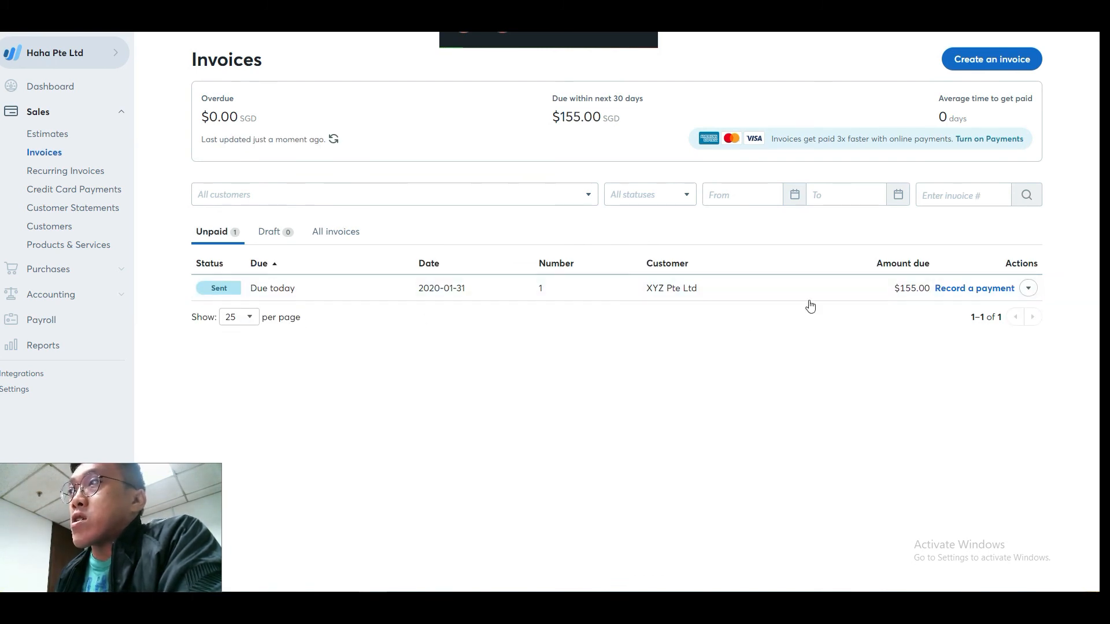
pyautogui.click(358, 236)
pyautogui.click(212, 231)
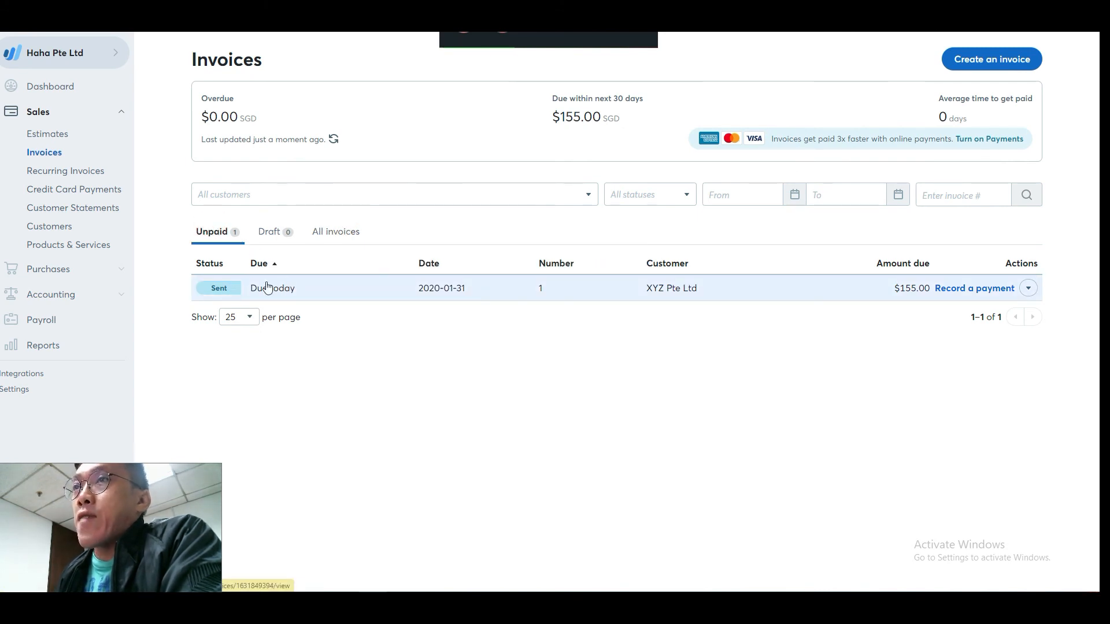
pyautogui.moveTo(237, 290)
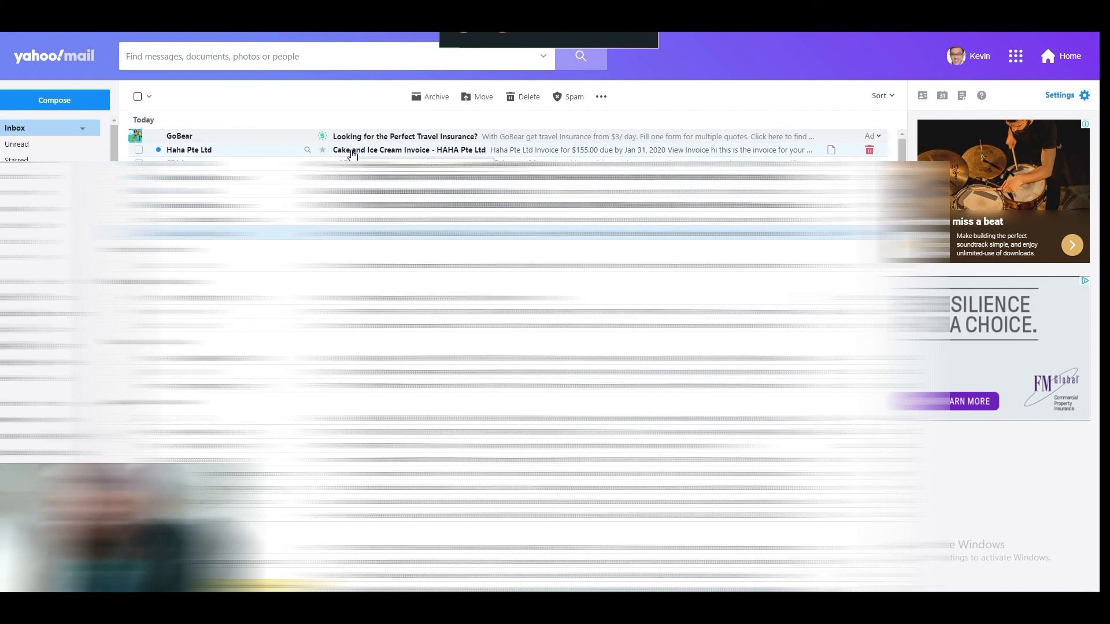
# Open the Haha Pte Ltd 'Cake and Ice Cream Invoice' email in Yahoo Mail and read it.
pyautogui.click(399, 154)
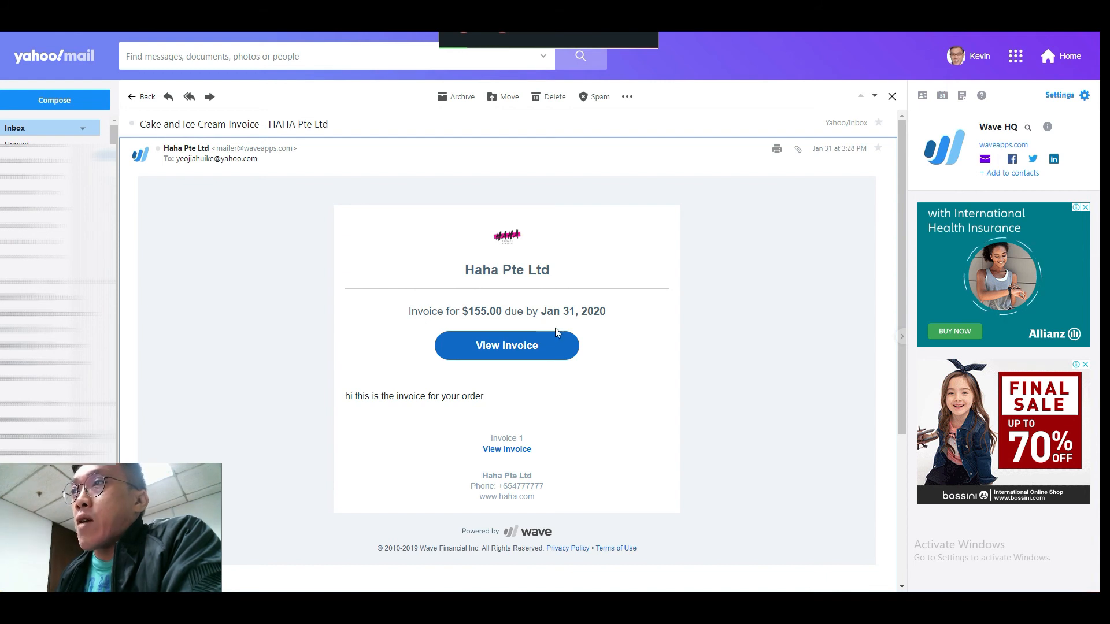
pyautogui.scroll(-2, 411, 346)
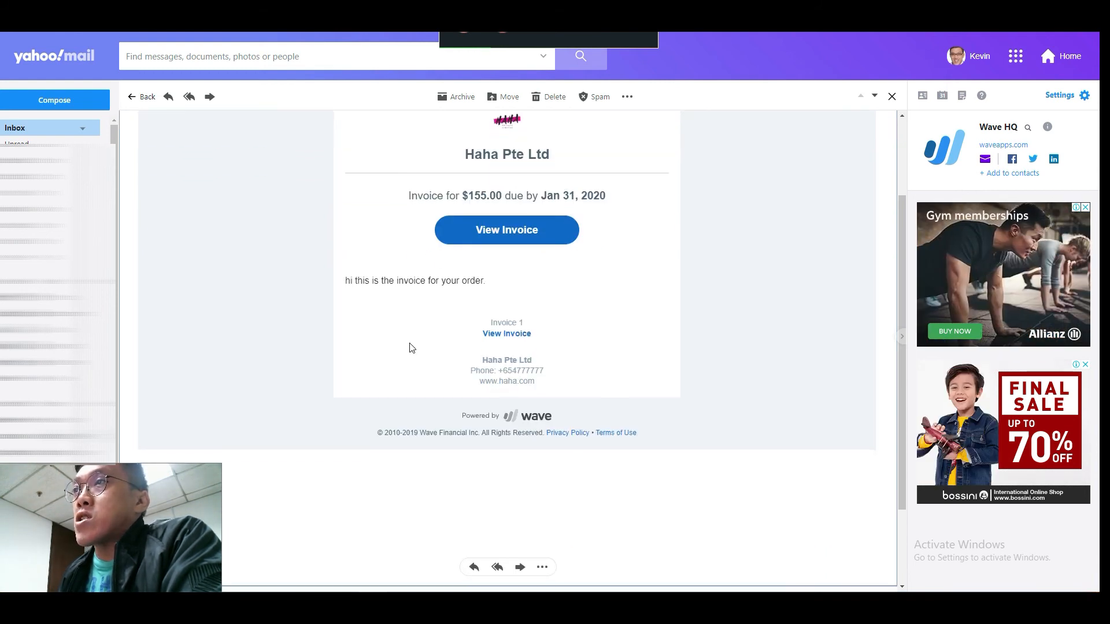
pyautogui.scroll(2, 434, 368)
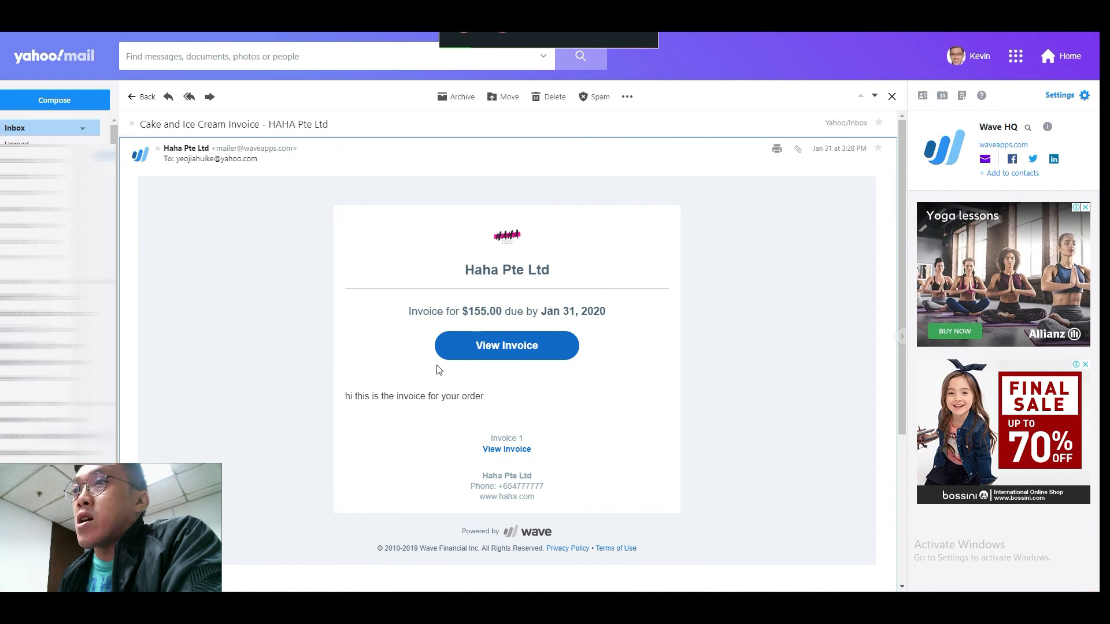
pyautogui.scroll(-4, 437, 375)
pyautogui.scroll(2, 437, 375)
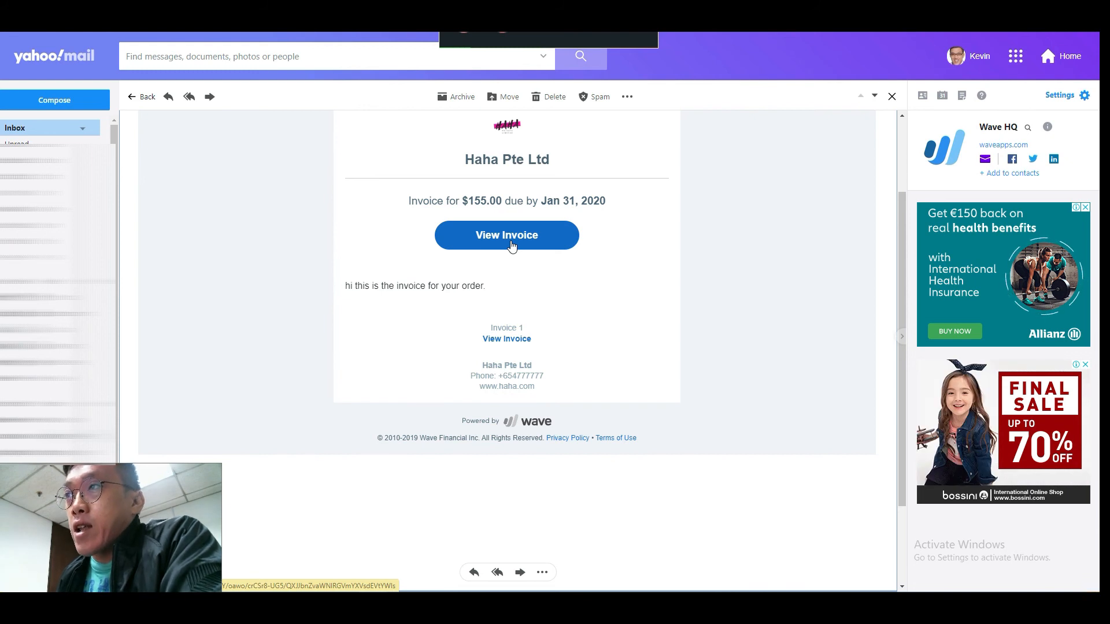
pyautogui.scroll(-2, 389, 328)
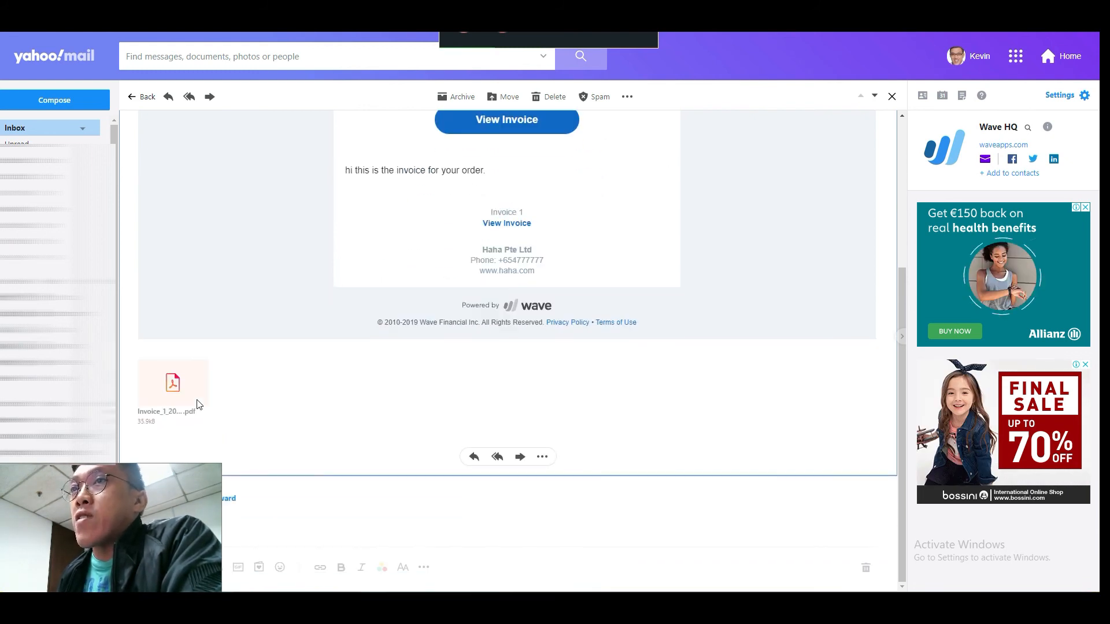
# Preview the attached invoice PDF, then close the preview.
pyautogui.click(173, 386)
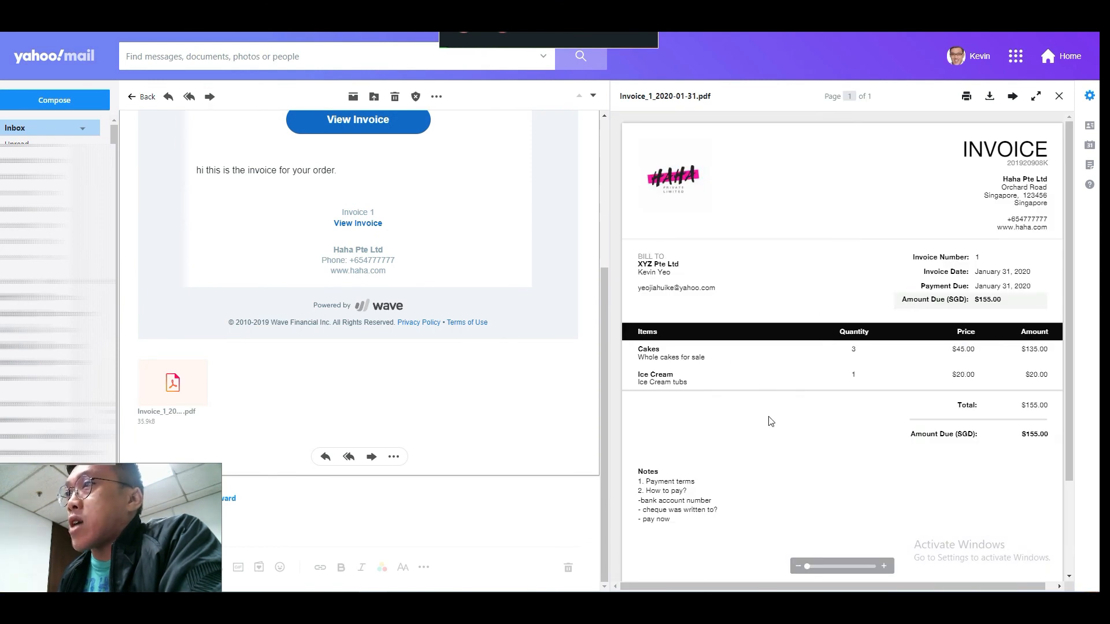
pyautogui.scroll(-2, 908, 382)
pyautogui.scroll(2, 908, 382)
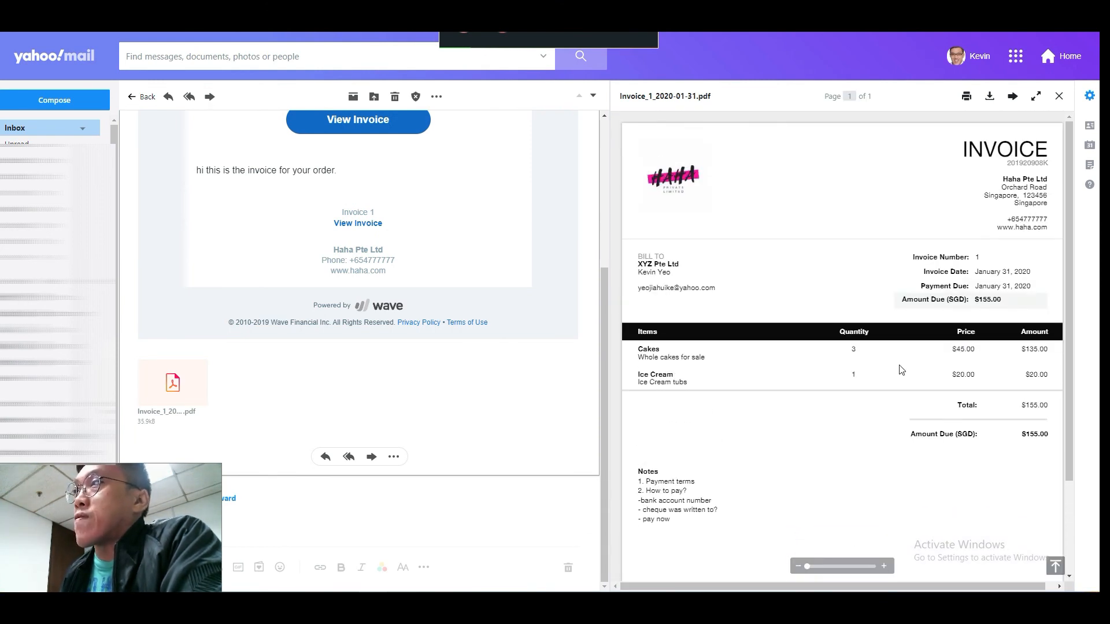
pyautogui.scroll(-2, 867, 355)
pyautogui.scroll(2, 850, 347)
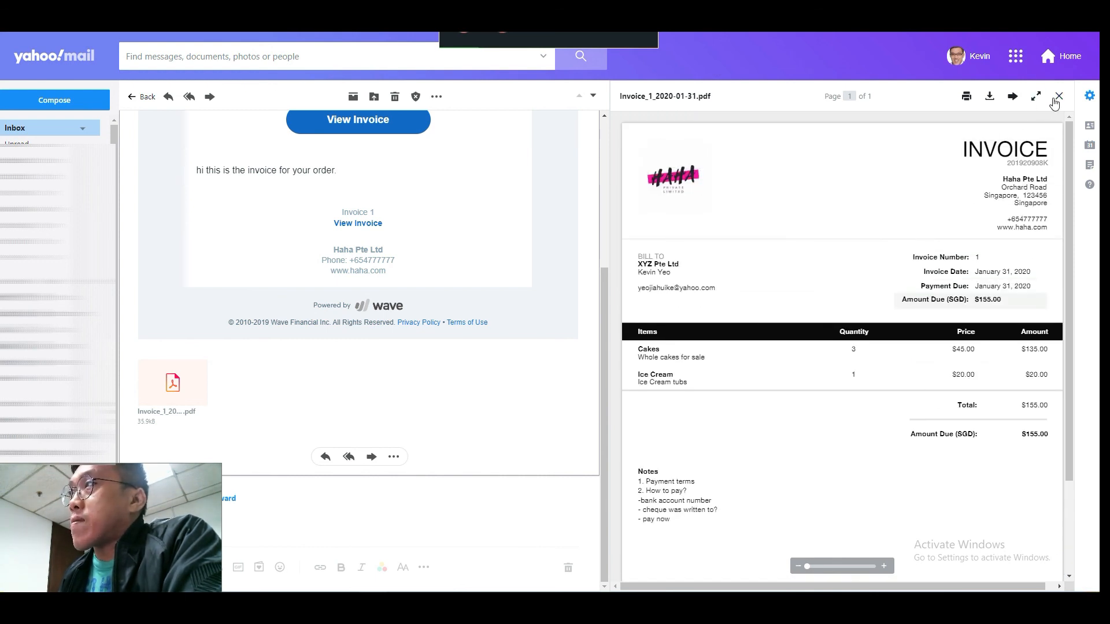
pyautogui.click(1059, 95)
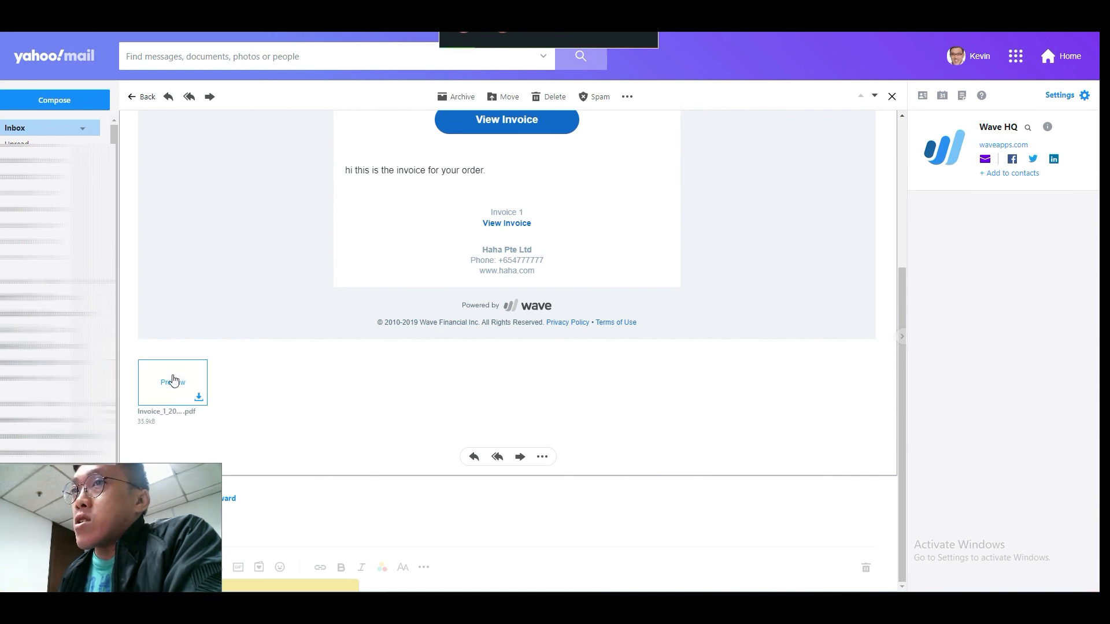
pyautogui.scroll(4, 456, 366)
# Review the customer's online invoice page showing $155.00 due, then close that tab.
pyautogui.click(506, 347)
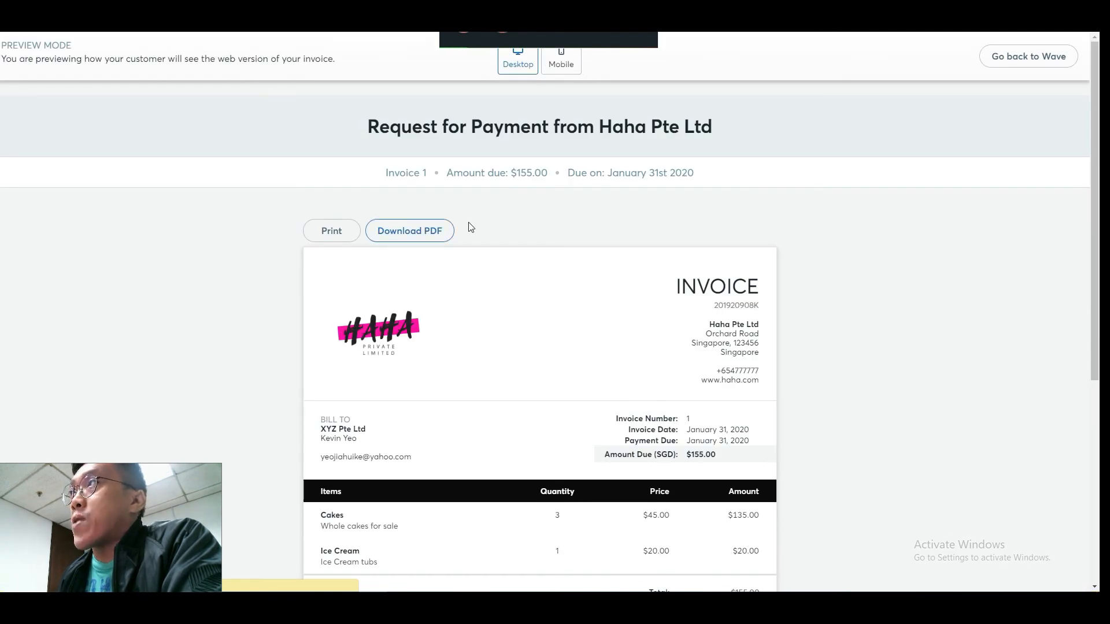
pyautogui.scroll(-3, 294, 311)
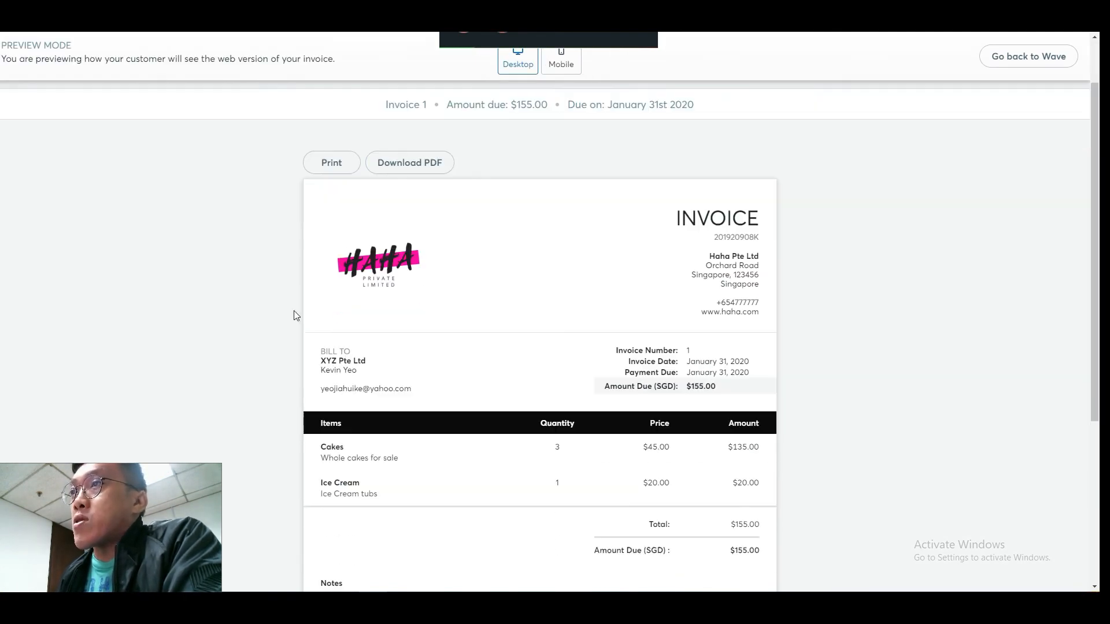
pyautogui.scroll(3, 297, 312)
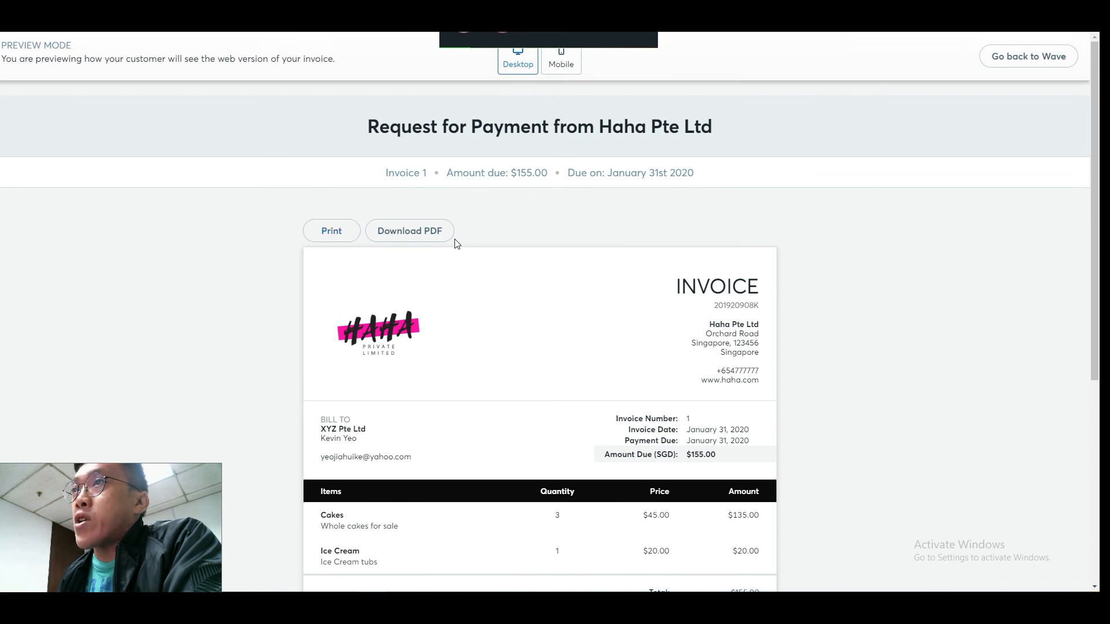
pyautogui.scroll(-3, 539, 340)
pyautogui.scroll(-3, 535, 339)
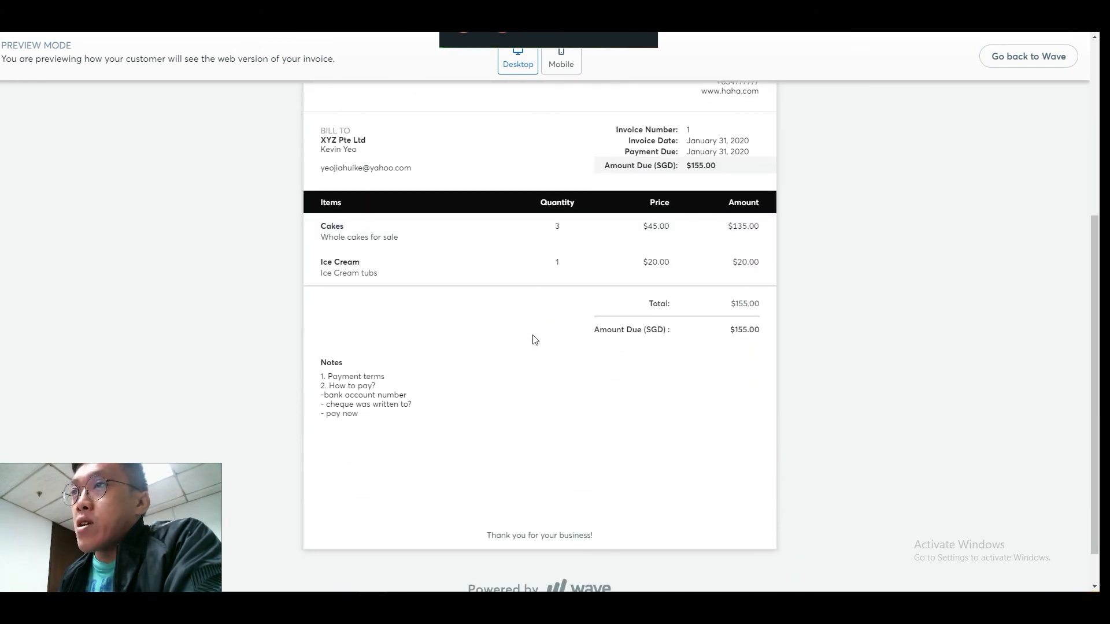
pyautogui.scroll(6, 501, 430)
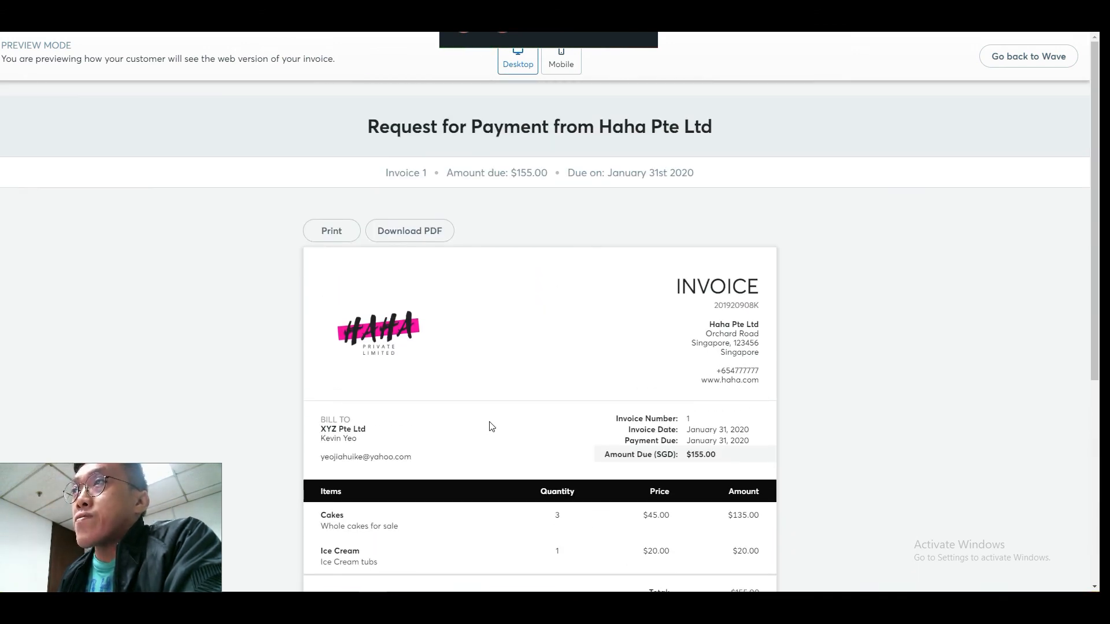
pyautogui.hotkey('ctrl', 'w')
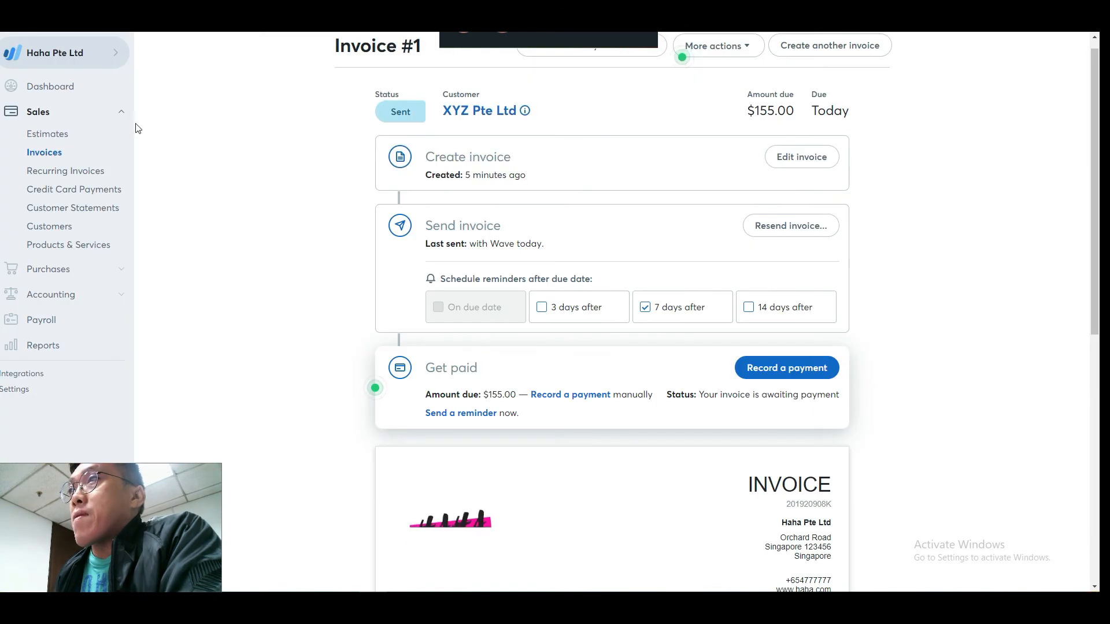
# Return to the Invoices list and check Invoice 1's Actions menu without choosing anything.
pyautogui.click(47, 152)
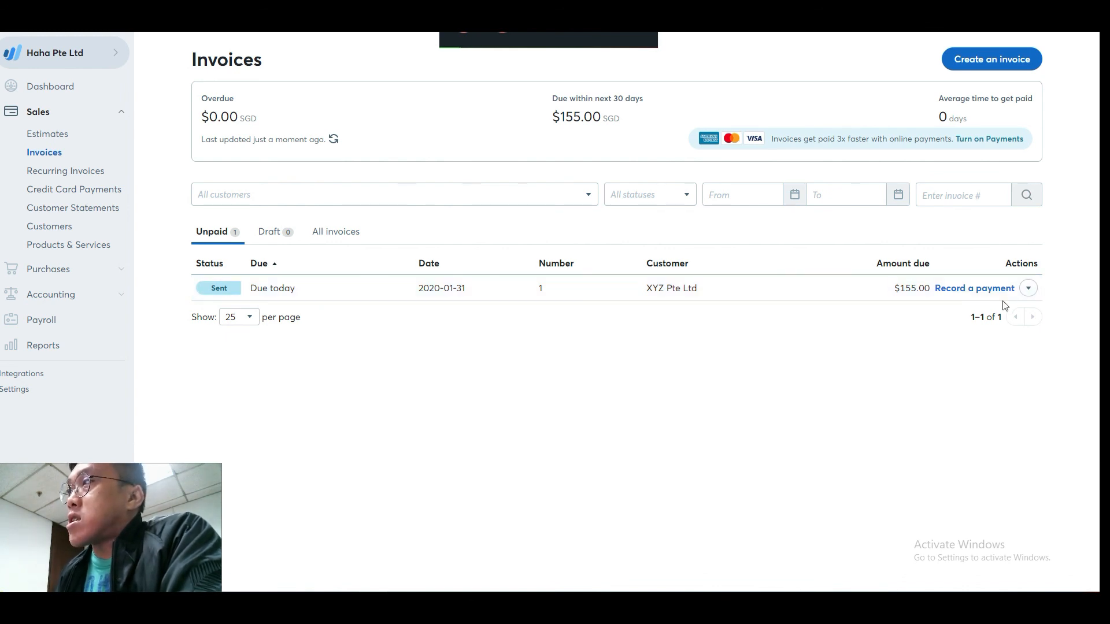
pyautogui.click(1027, 287)
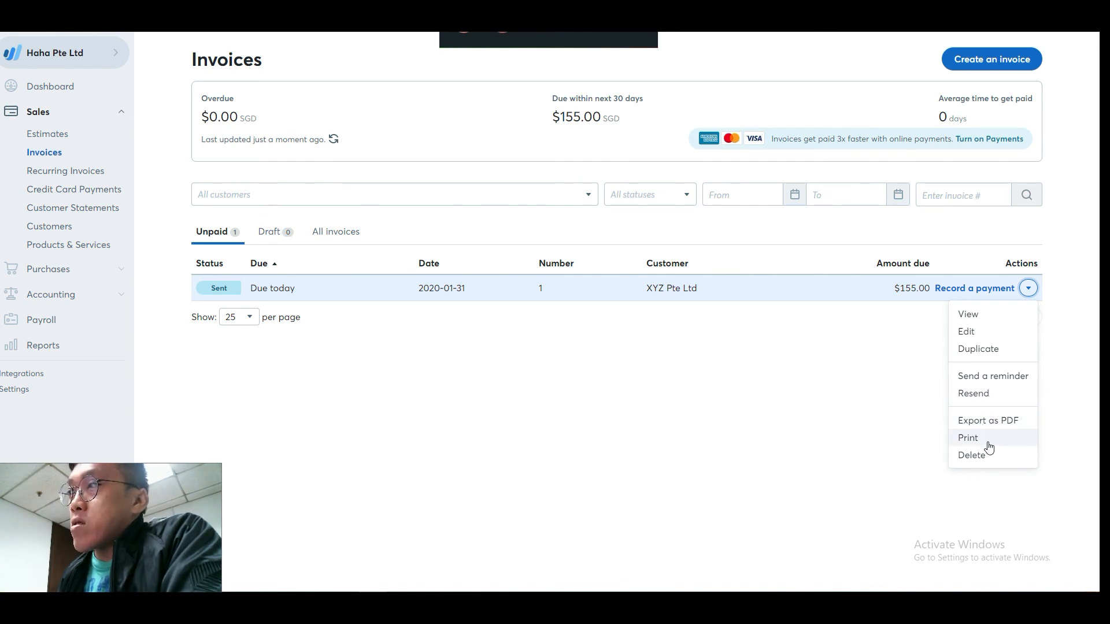
pyautogui.click(855, 371)
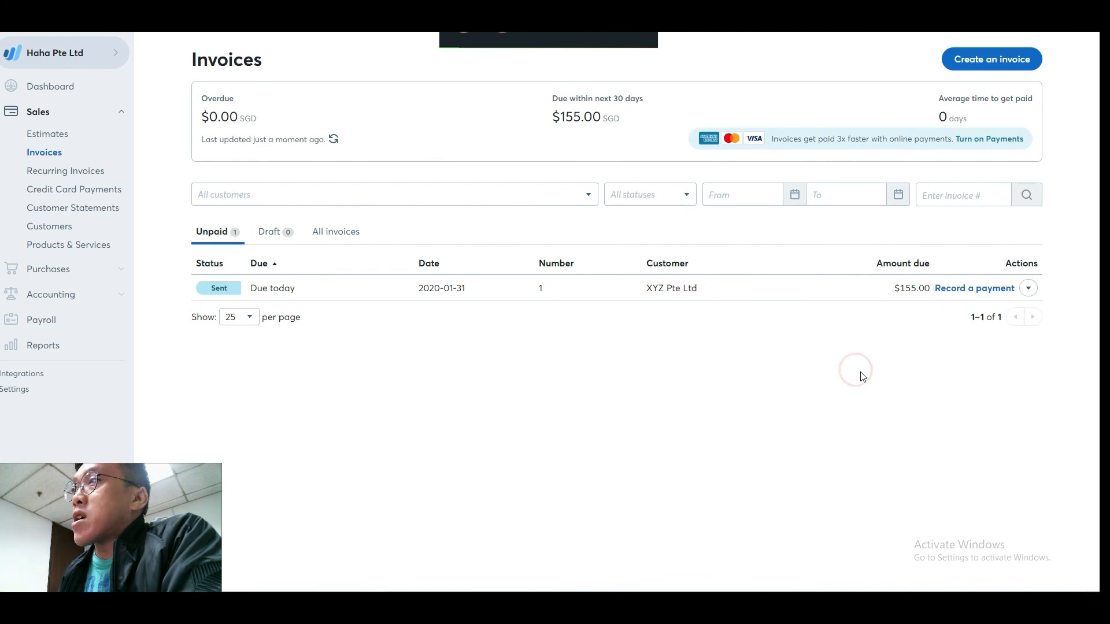
# Start a payment for invoice #1 with Bank payment as the method into the UOB - SGD account.
pyautogui.click(969, 292)
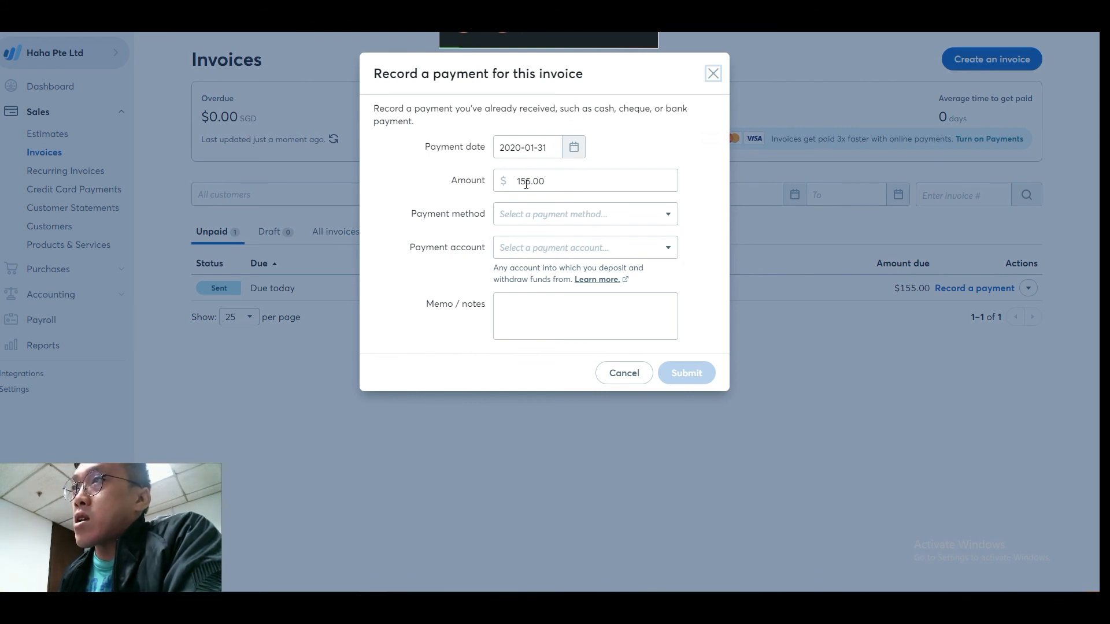
pyautogui.click(560, 218)
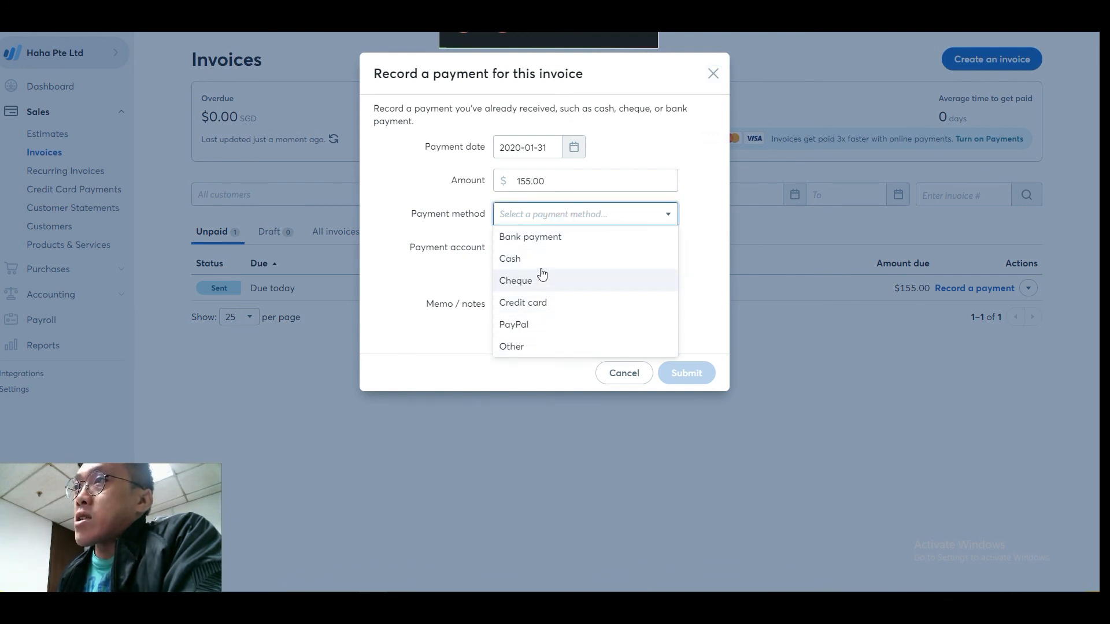
pyautogui.click(549, 238)
pyautogui.click(589, 252)
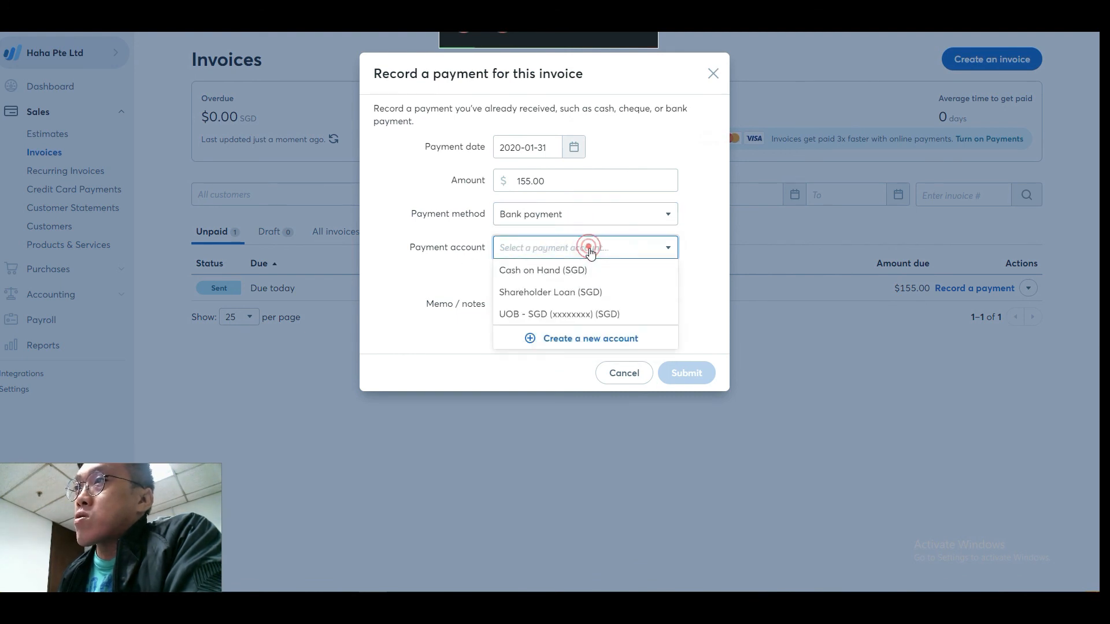
pyautogui.click(597, 317)
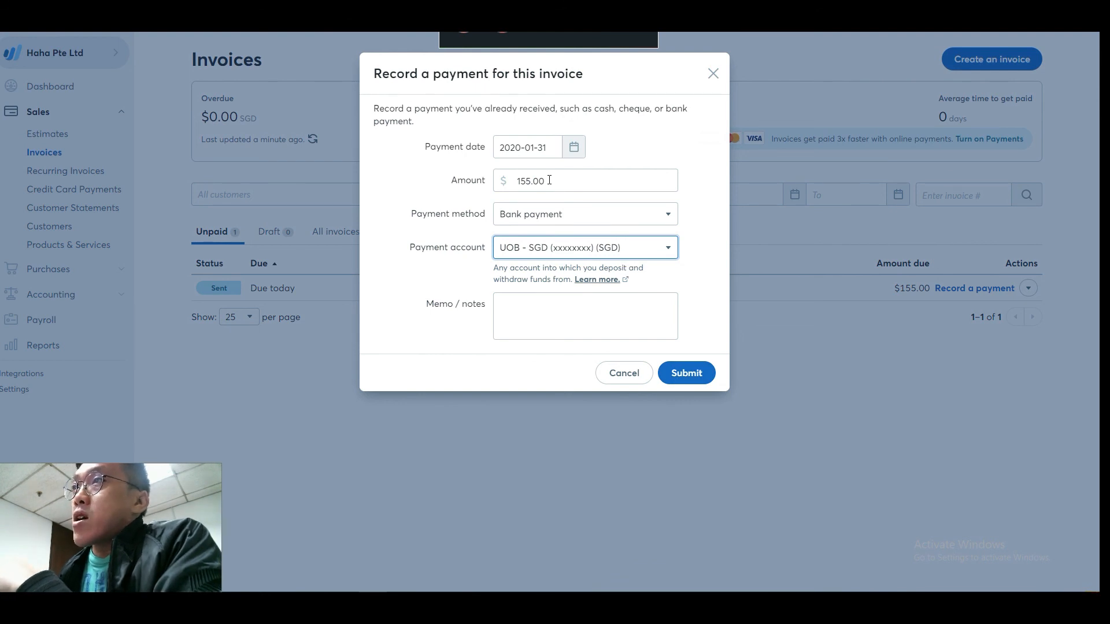
# Set the payment amount to the full 155.00 and submit the payment.
pyautogui.moveTo(549, 181); pyautogui.dragTo(509, 185)
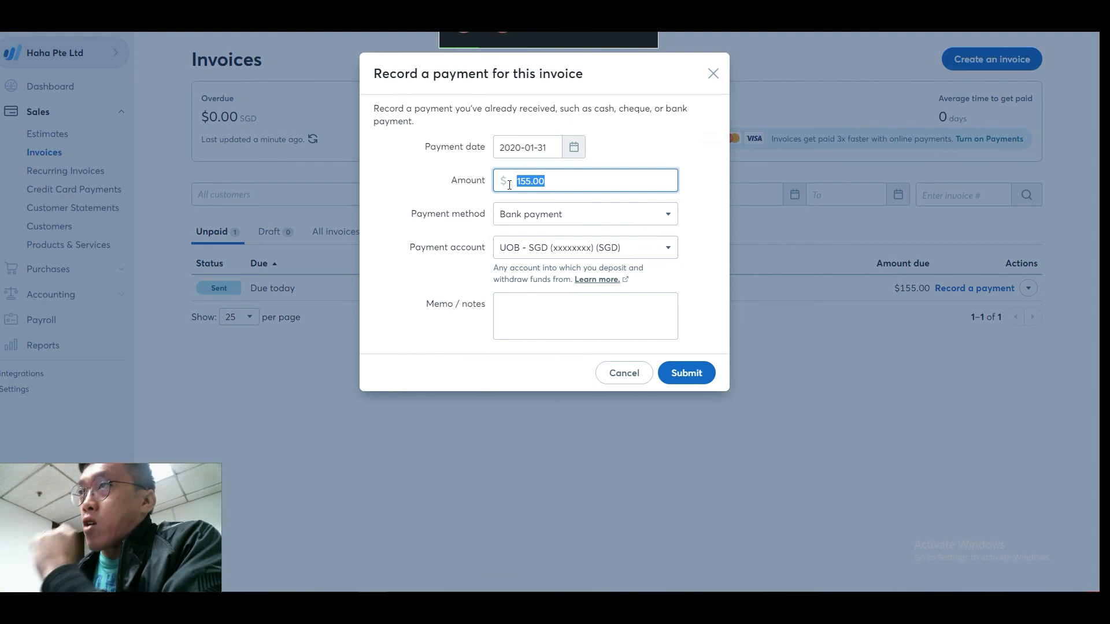
pyautogui.write('70')
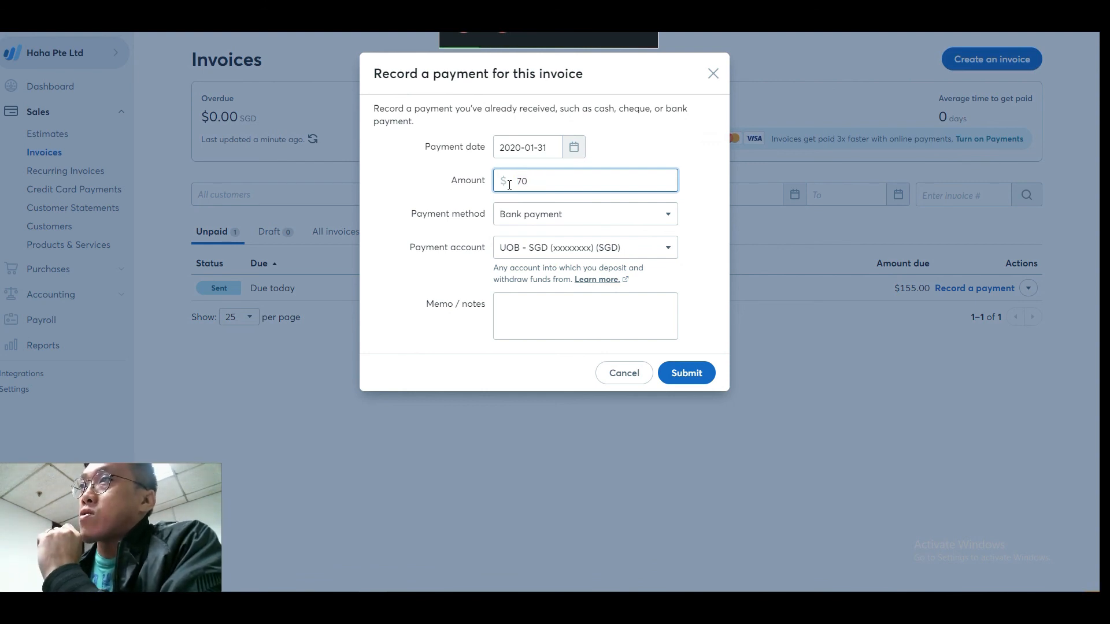
pyautogui.click(624, 158)
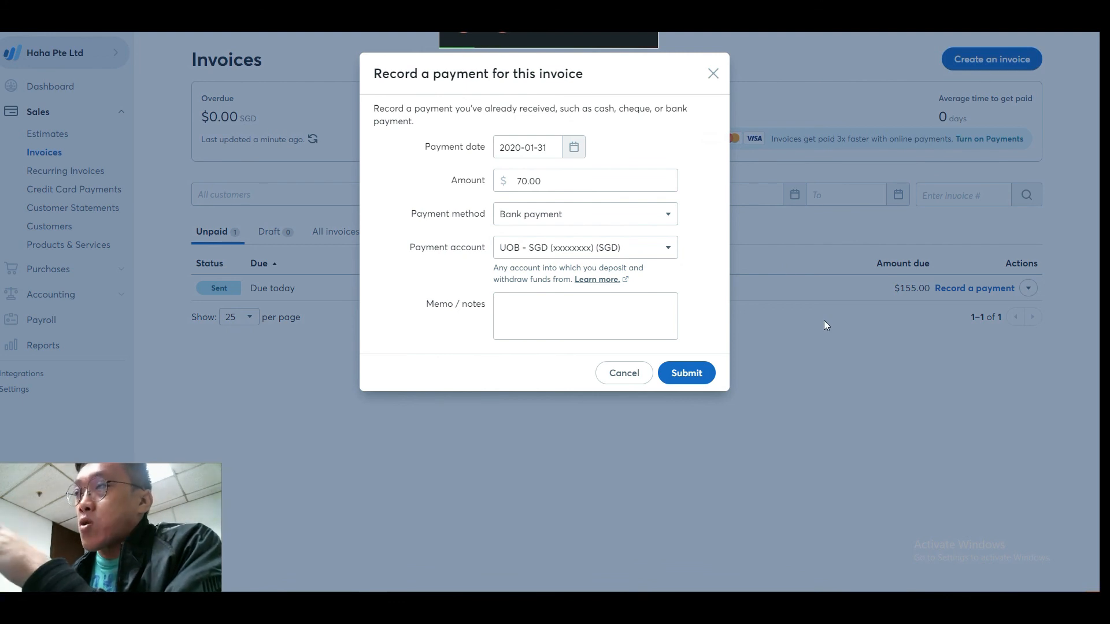
pyautogui.doubleClick(537, 181)
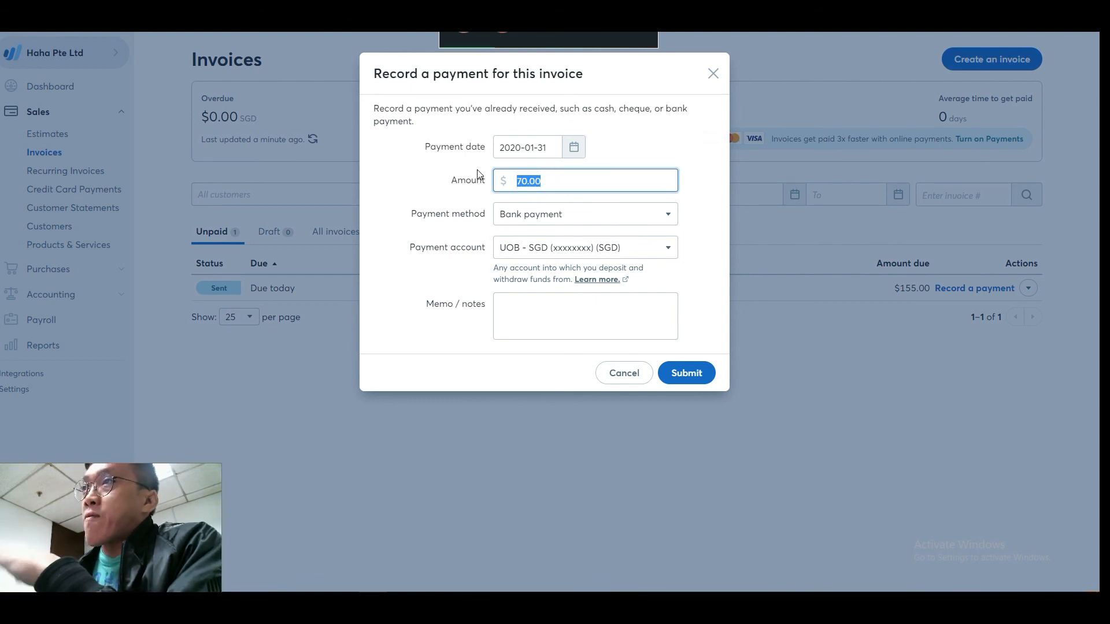
pyautogui.write('155')
pyautogui.click(717, 278)
pyautogui.click(702, 375)
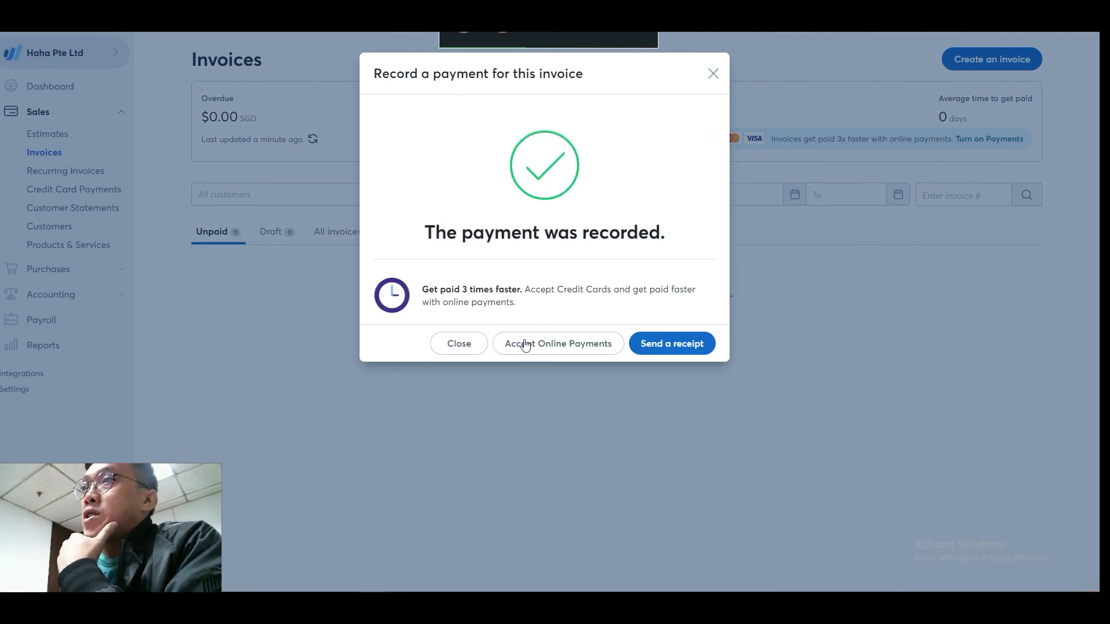
# Send the invoice #1 payment receipt to XYZ Pte Ltd, then list all invoices.
pyautogui.click(652, 346)
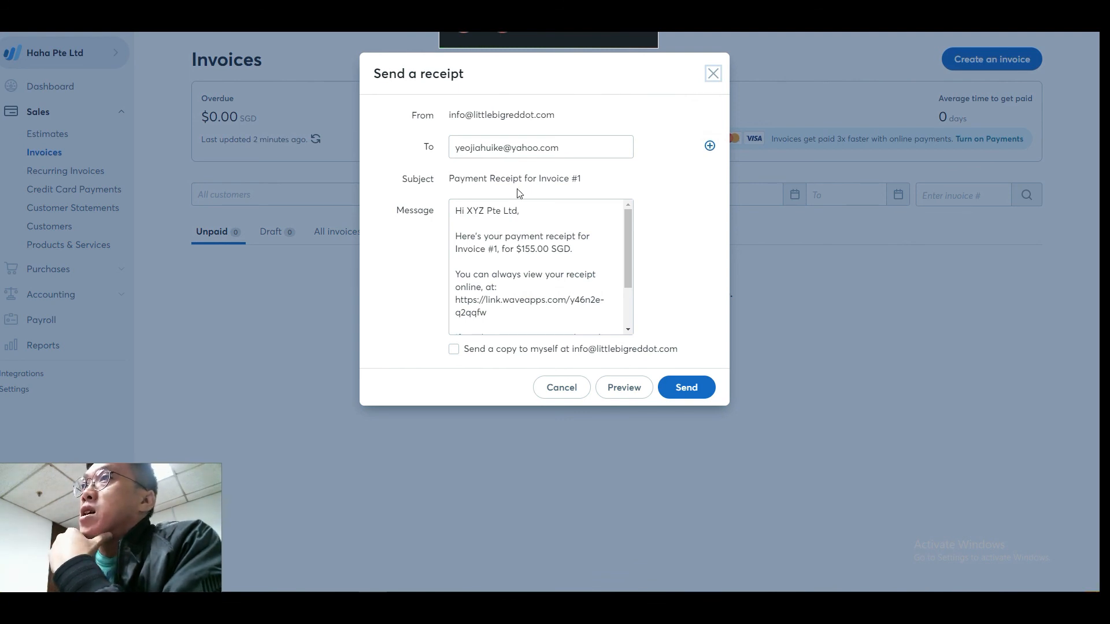
pyautogui.scroll(-2, 531, 260)
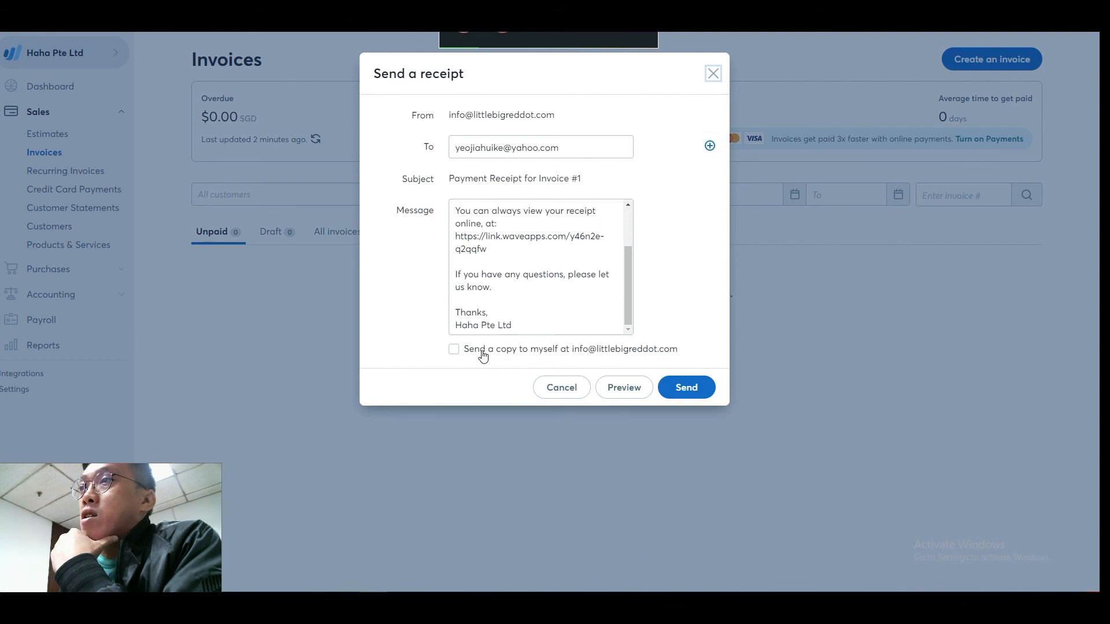
pyautogui.click(685, 387)
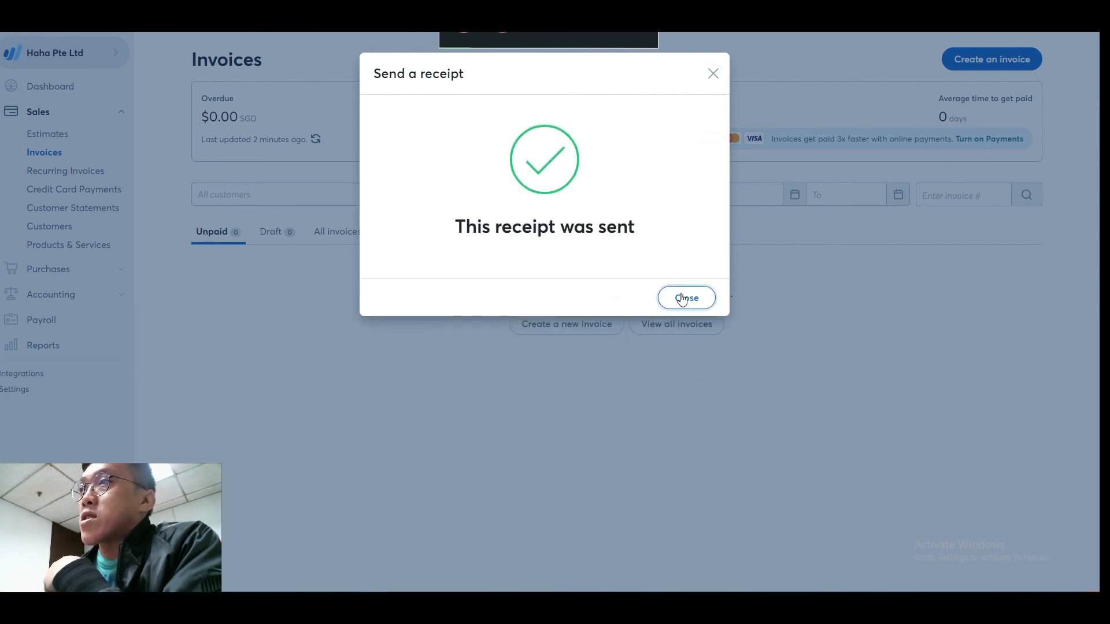
pyautogui.click(687, 298)
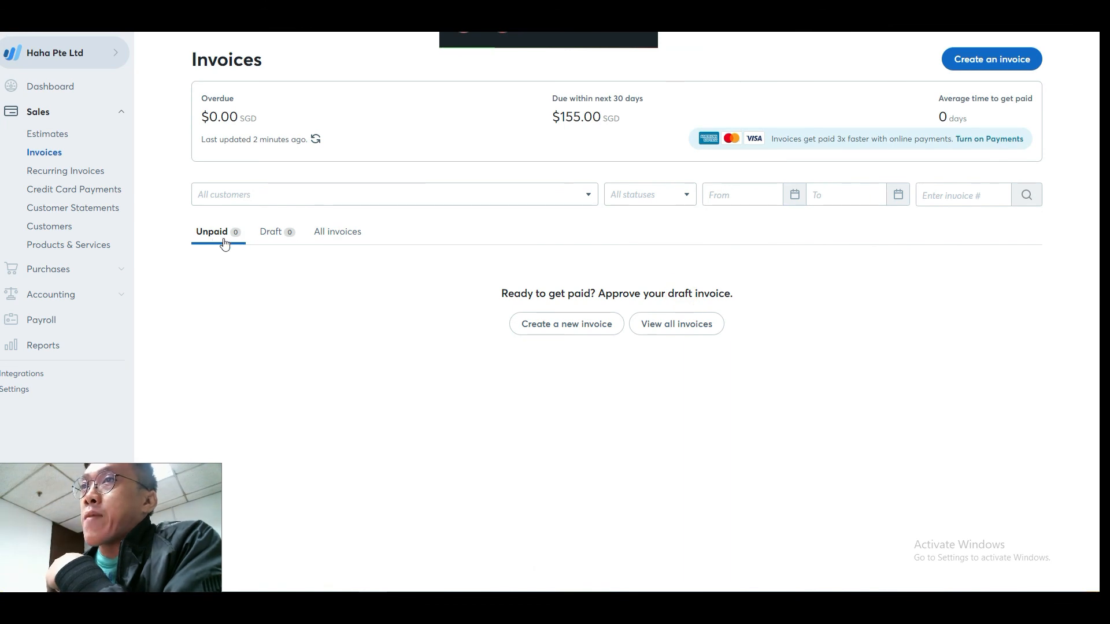
pyautogui.click(347, 235)
# Inspect the $155.00 Invoice Payment deposit to UOB under Accounting > Transactions.
pyautogui.moveTo(223, 295)
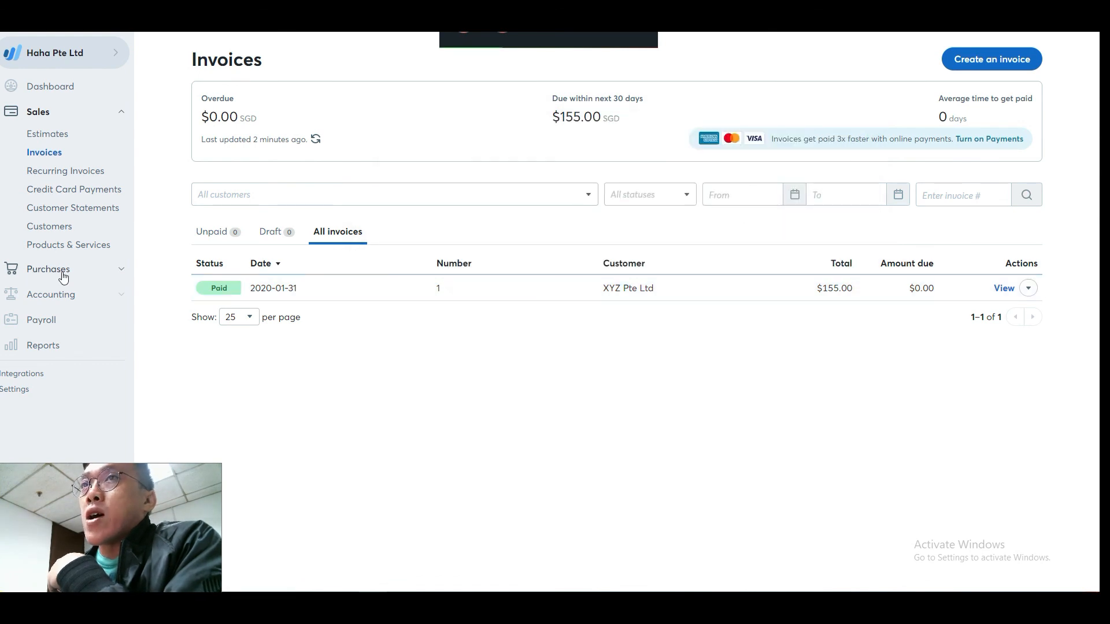
pyautogui.click(65, 294)
pyautogui.click(68, 318)
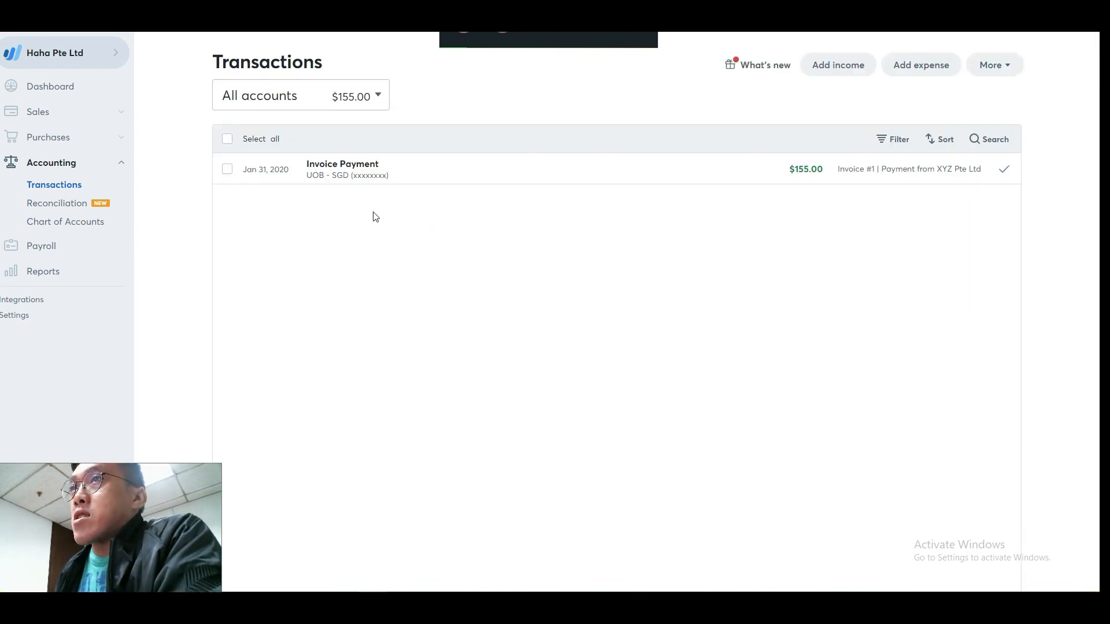
pyautogui.click(498, 176)
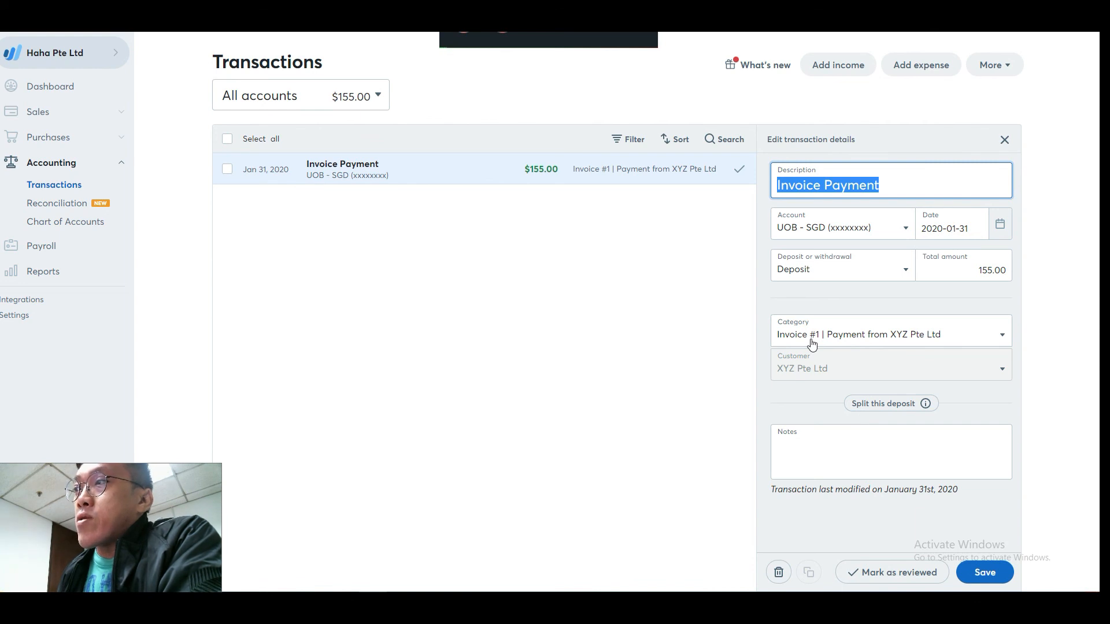
pyautogui.click(1003, 140)
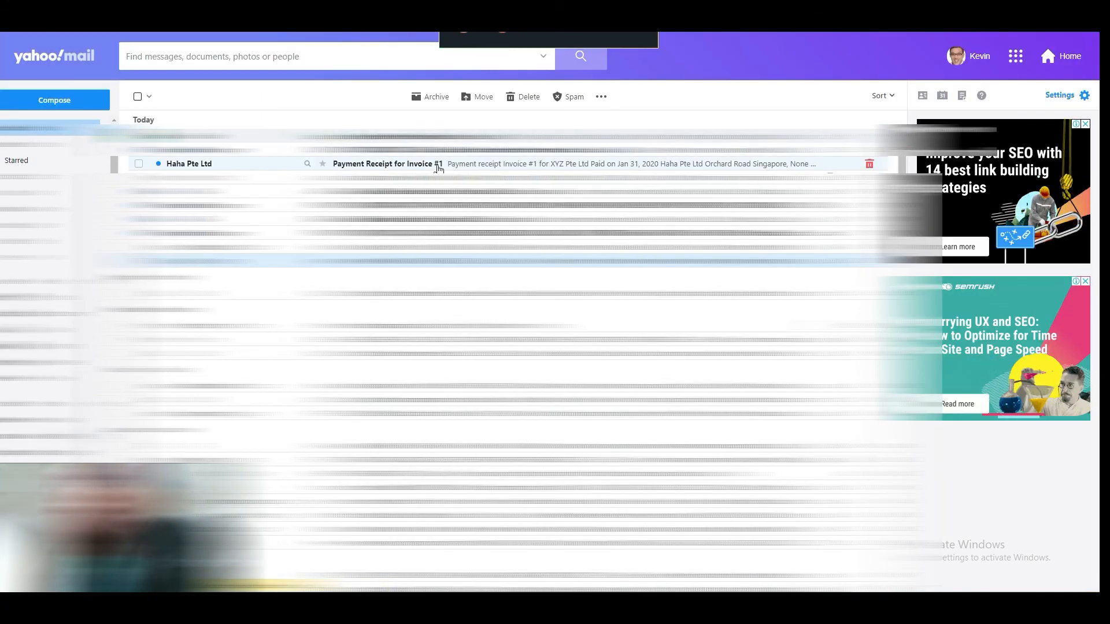
# Open and read the 'Payment Receipt for Invoice #1' email.
pyautogui.click(436, 168)
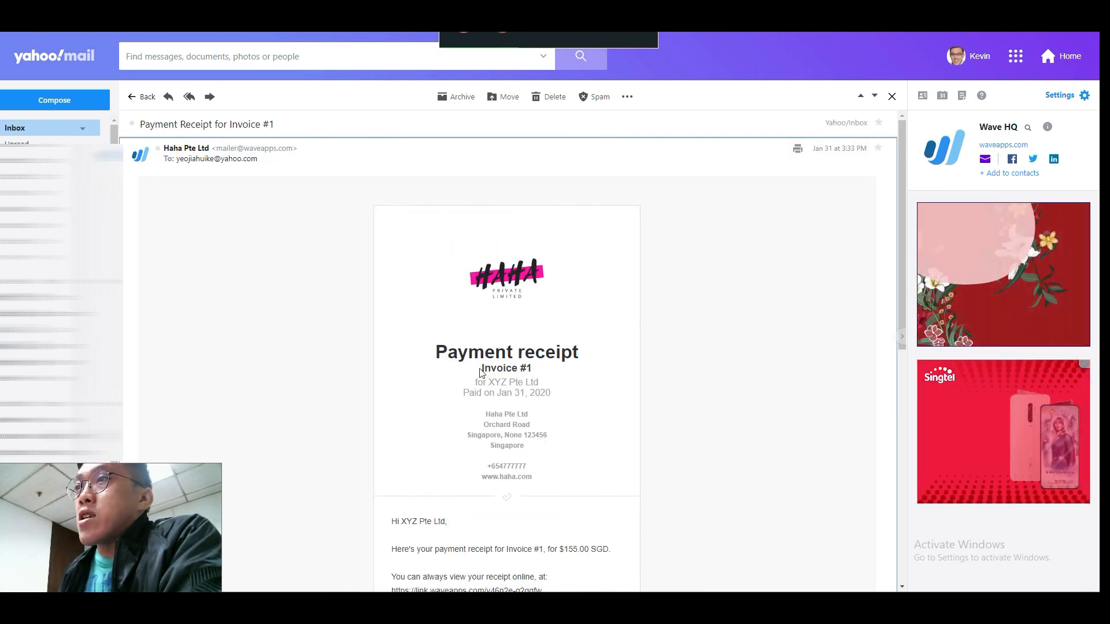
pyautogui.scroll(-2, 516, 402)
pyautogui.scroll(-5, 516, 401)
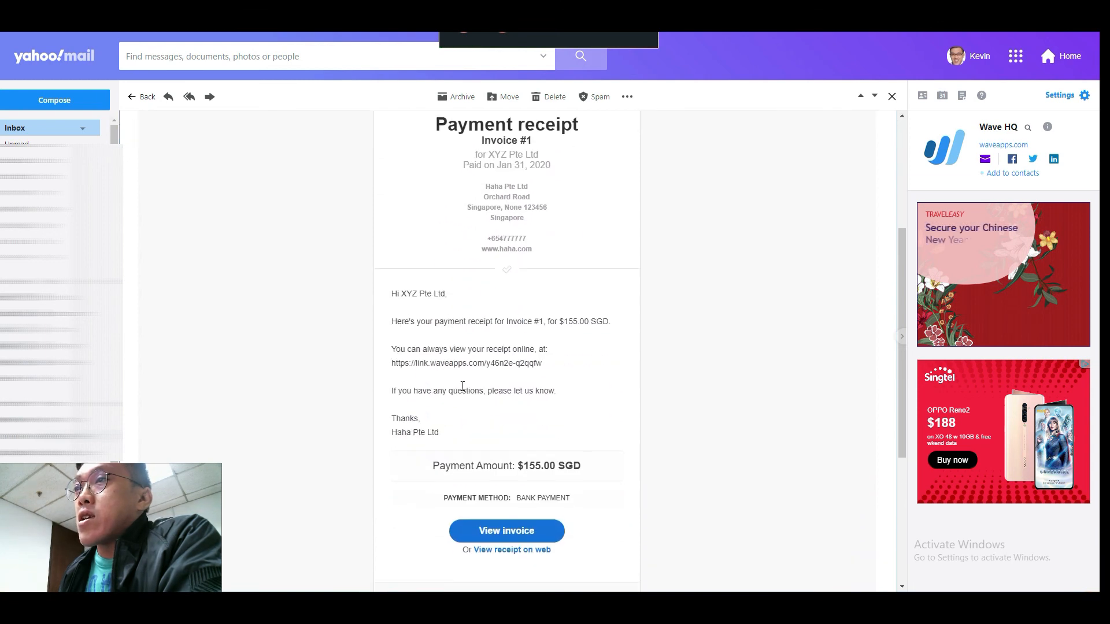
pyautogui.scroll(-4, 468, 351)
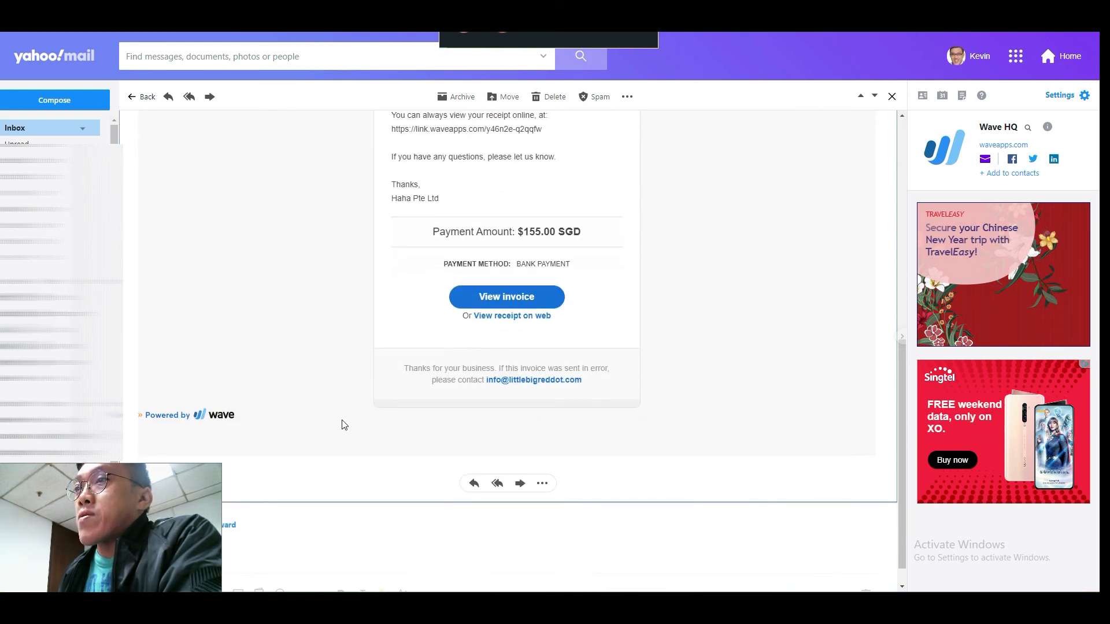
pyautogui.scroll(3, 503, 276)
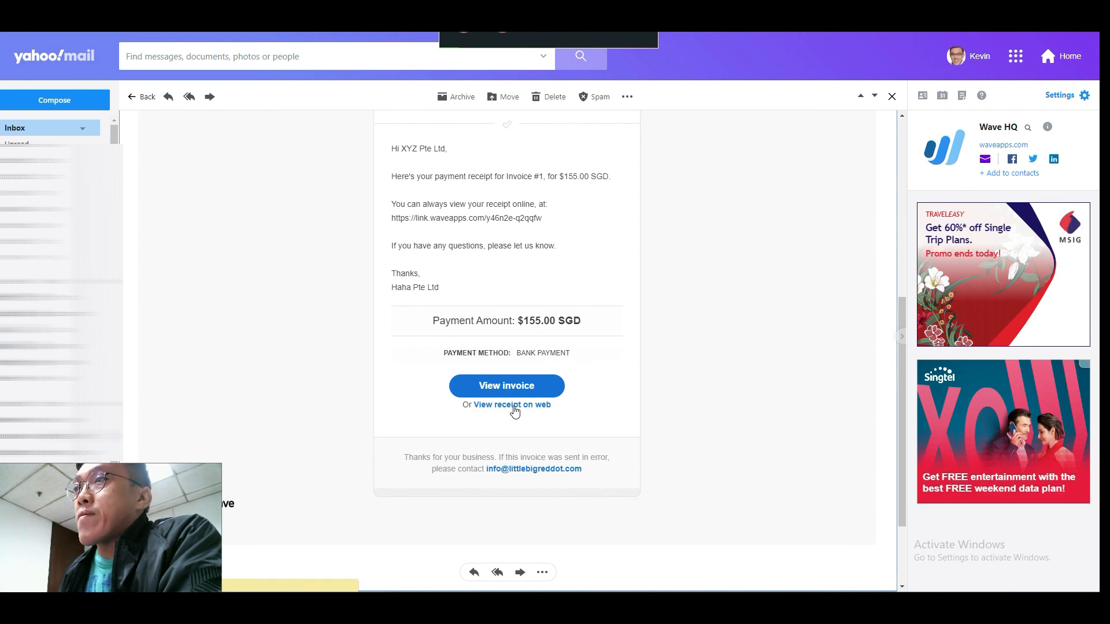
# Check the web receipt showing $155.00 SGD paid by bank payment, then return to the inbox.
pyautogui.click(513, 406)
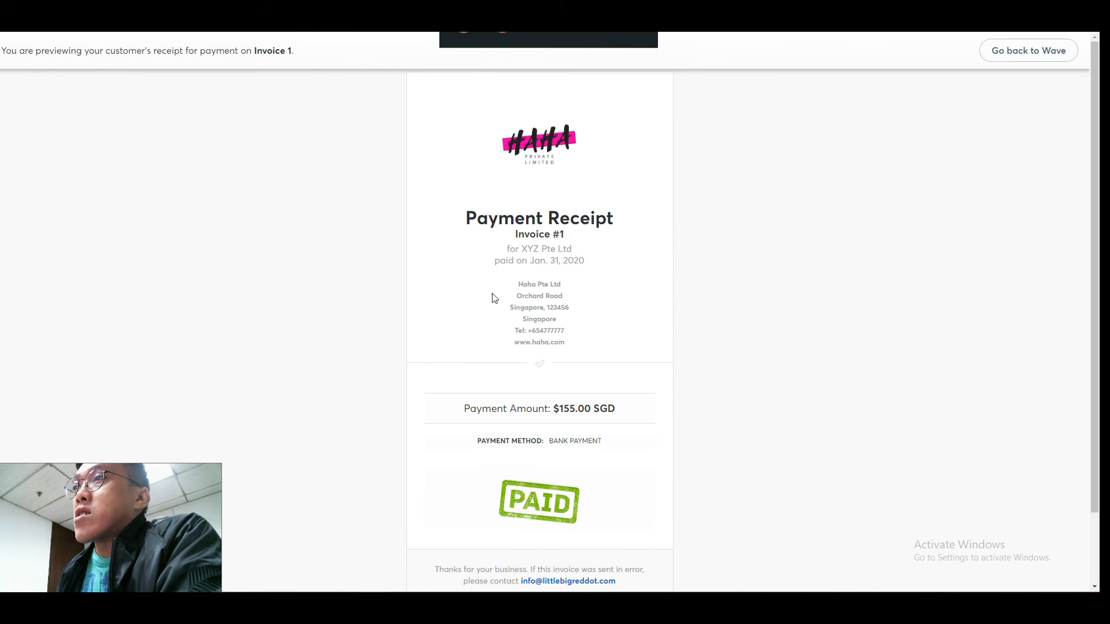
pyautogui.scroll(-2, 494, 298)
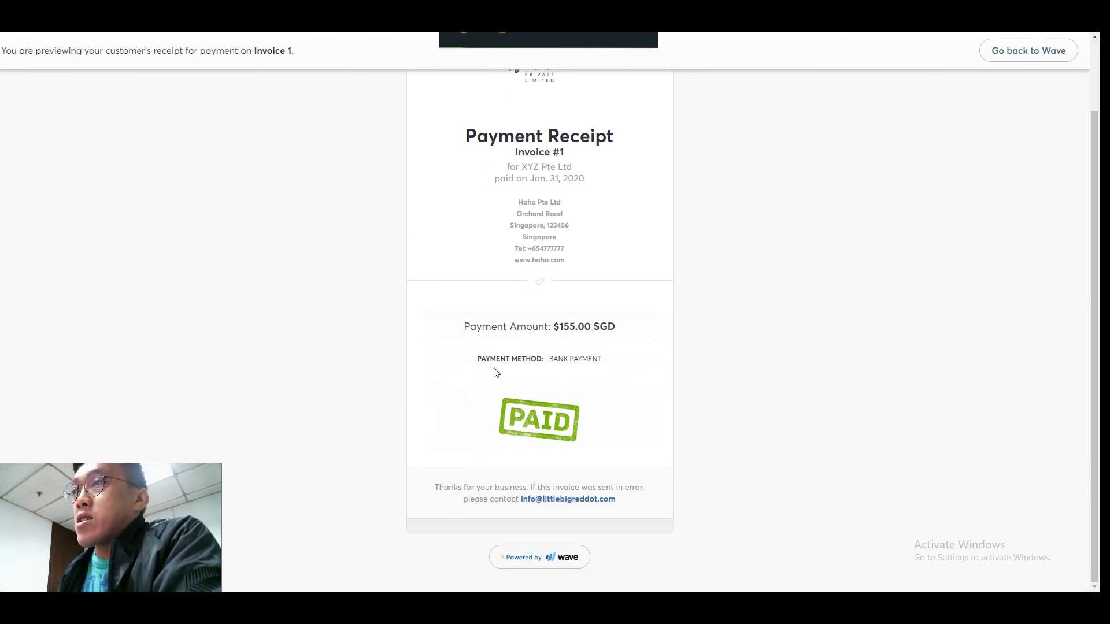
pyautogui.scroll(2, 496, 373)
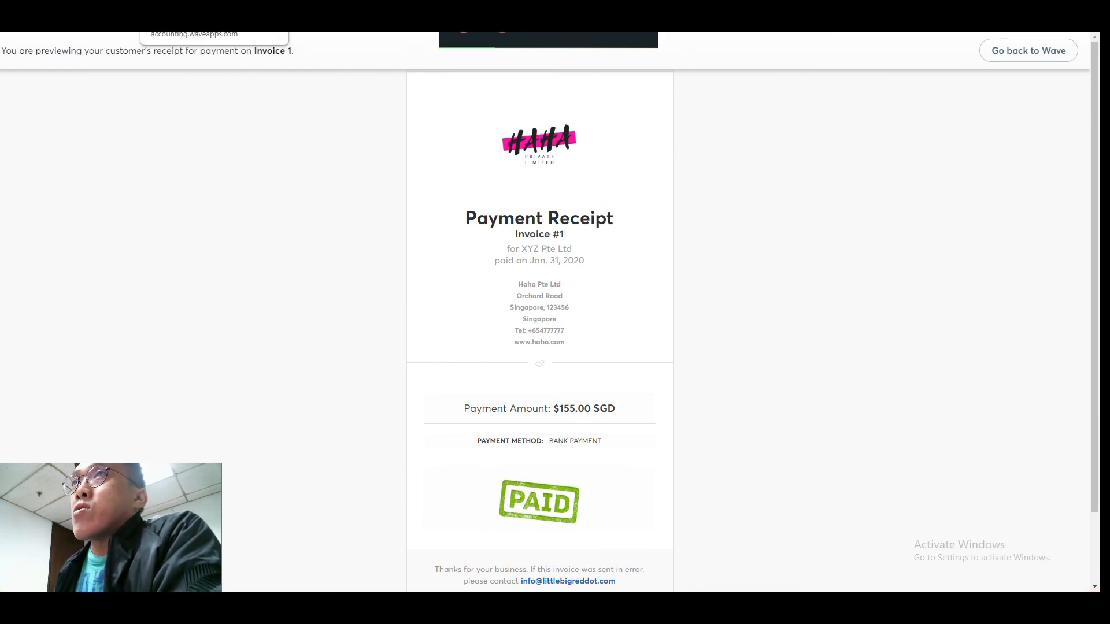
pyautogui.click(179, 7)
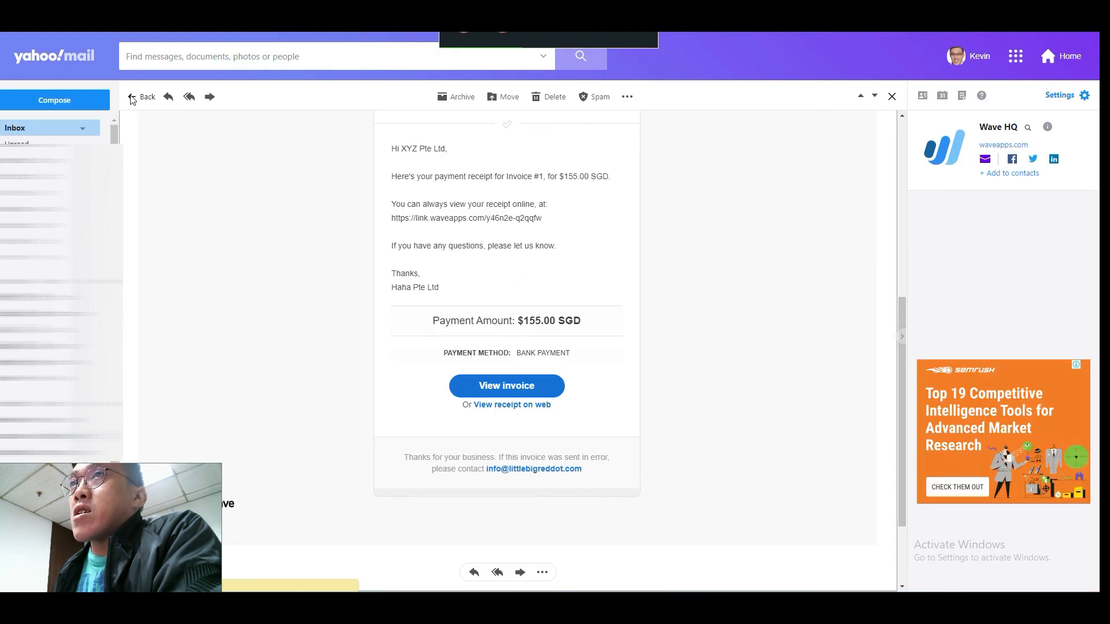
pyautogui.click(140, 97)
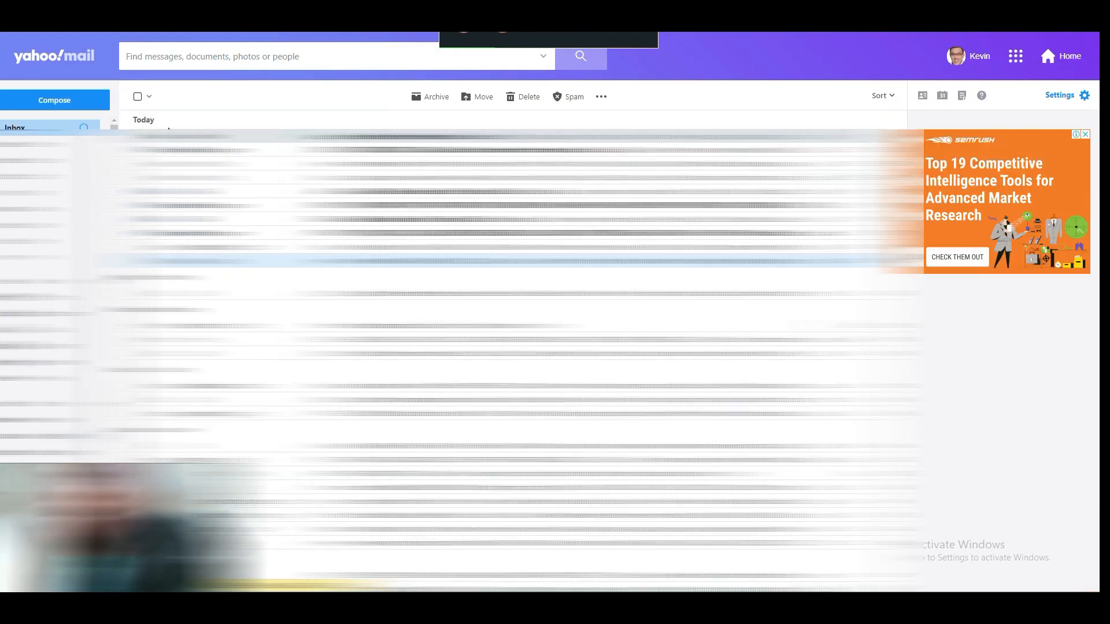